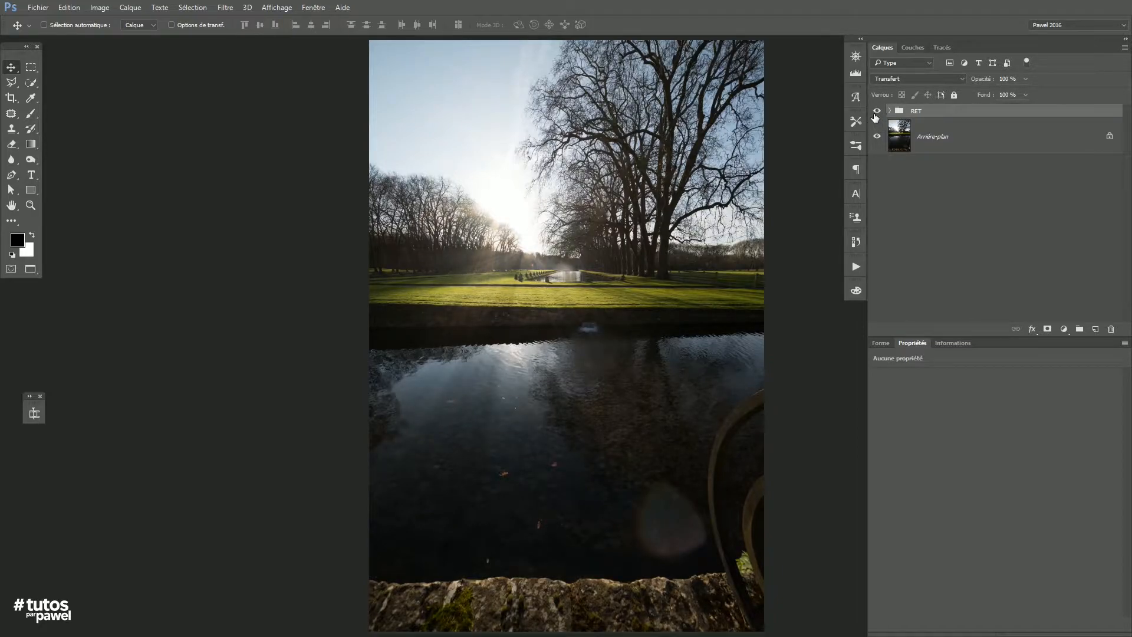
# Compare the park photo with the RET group hidden and shown, and select the background layer
pyautogui.click(878, 112)
pyautogui.click(877, 112)
pyautogui.click(897, 140)
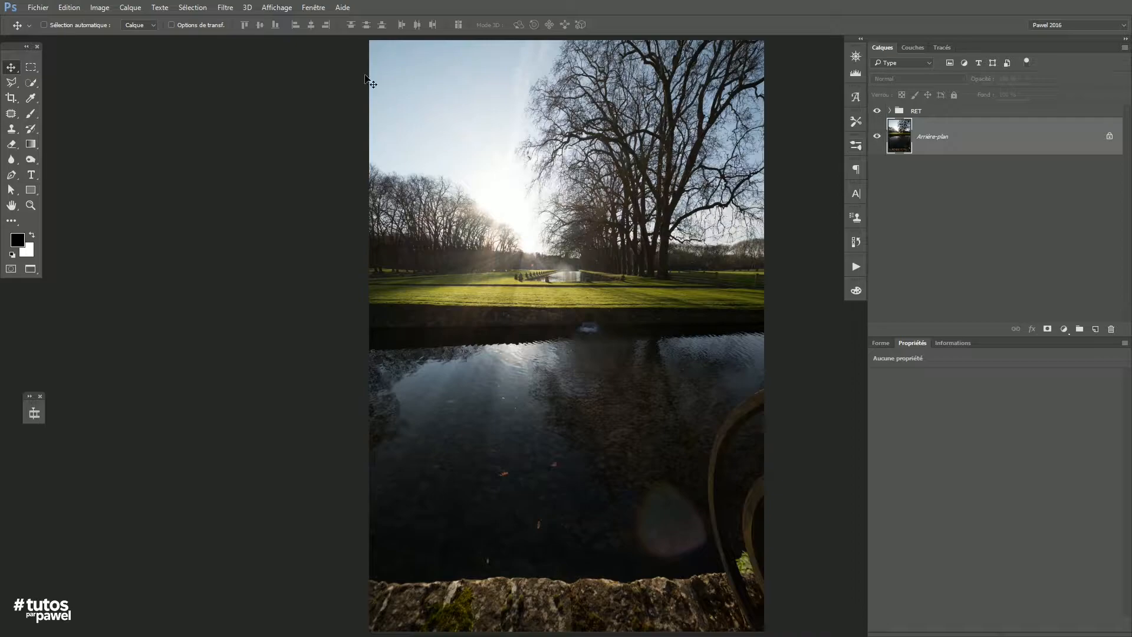
# Switch to the open waterfall photo whose file name ends in DSC_9598.tif
pyautogui.click(314, 7)
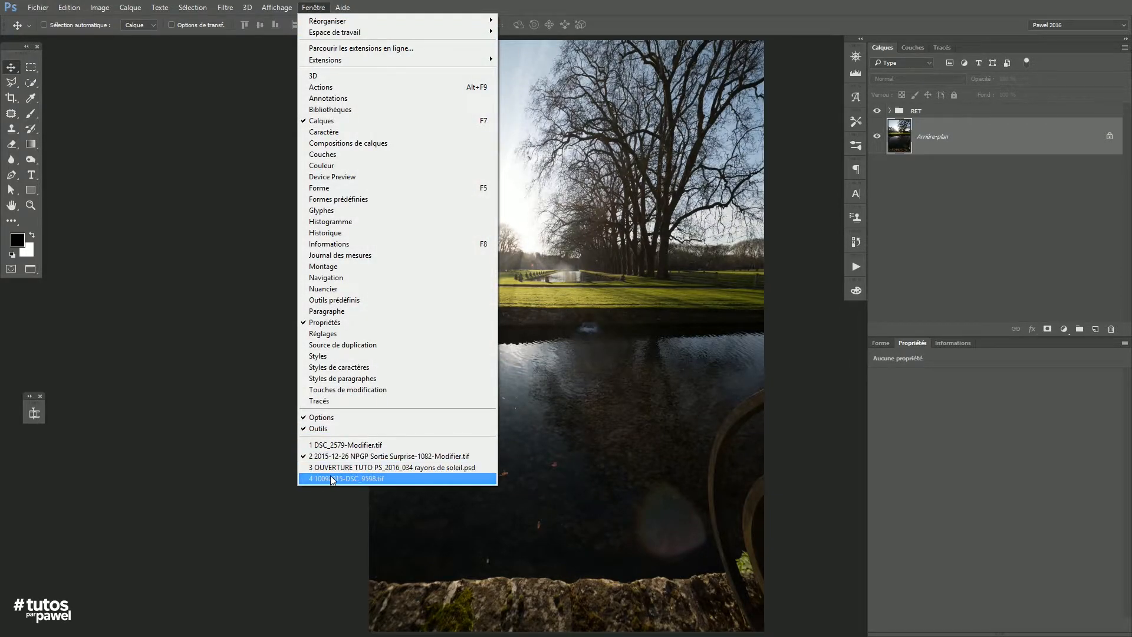
pyautogui.click(363, 480)
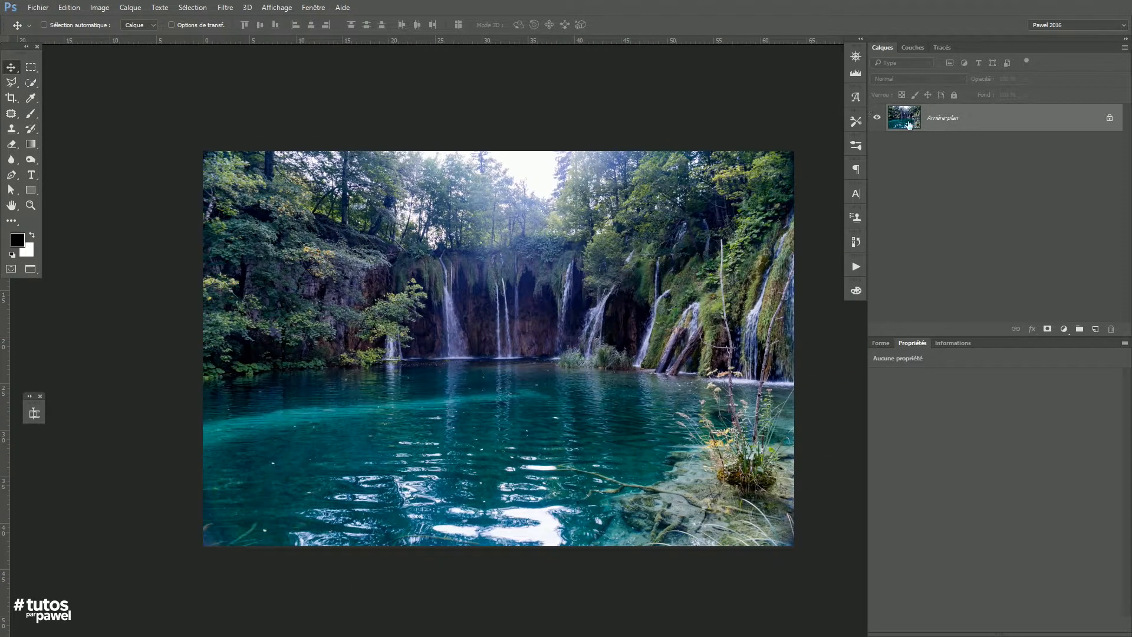
# Step back to restore Groupe 1, compare the waterfall photo with the group shown and hidden, and delete the group
pyautogui.hotkey('ctrl', 'alt', 'z')
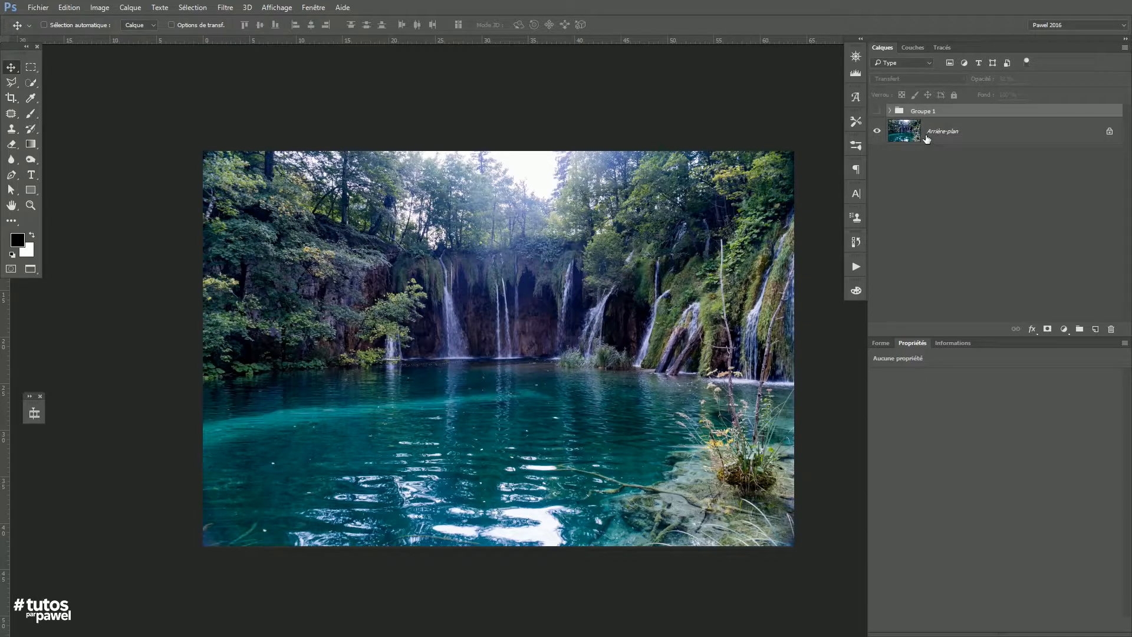
pyautogui.click(876, 112)
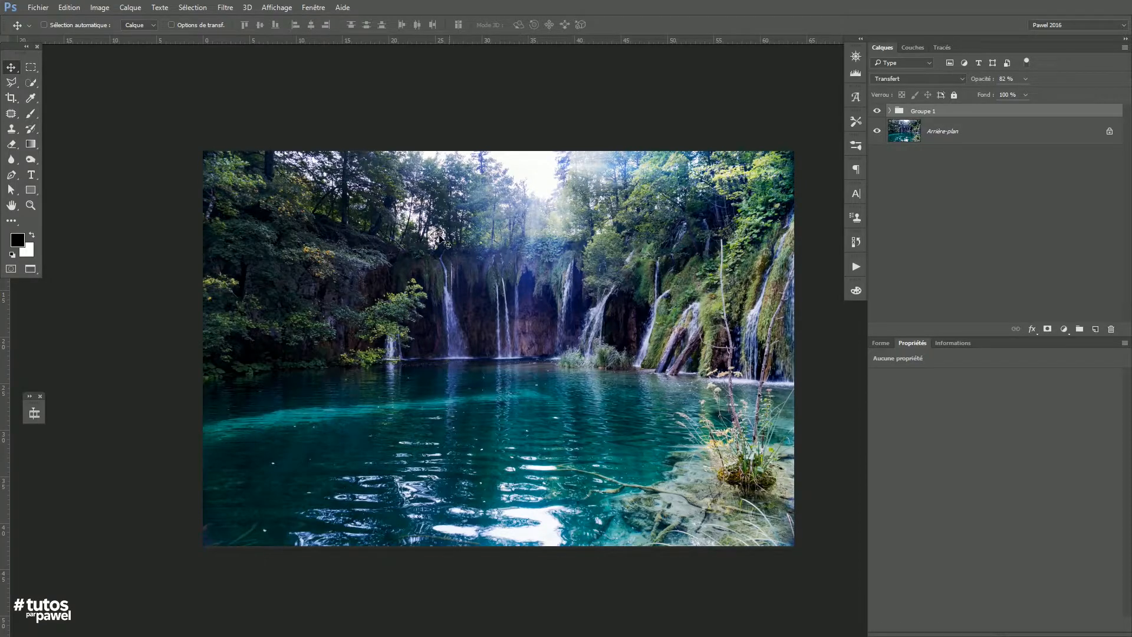
pyautogui.click(878, 111)
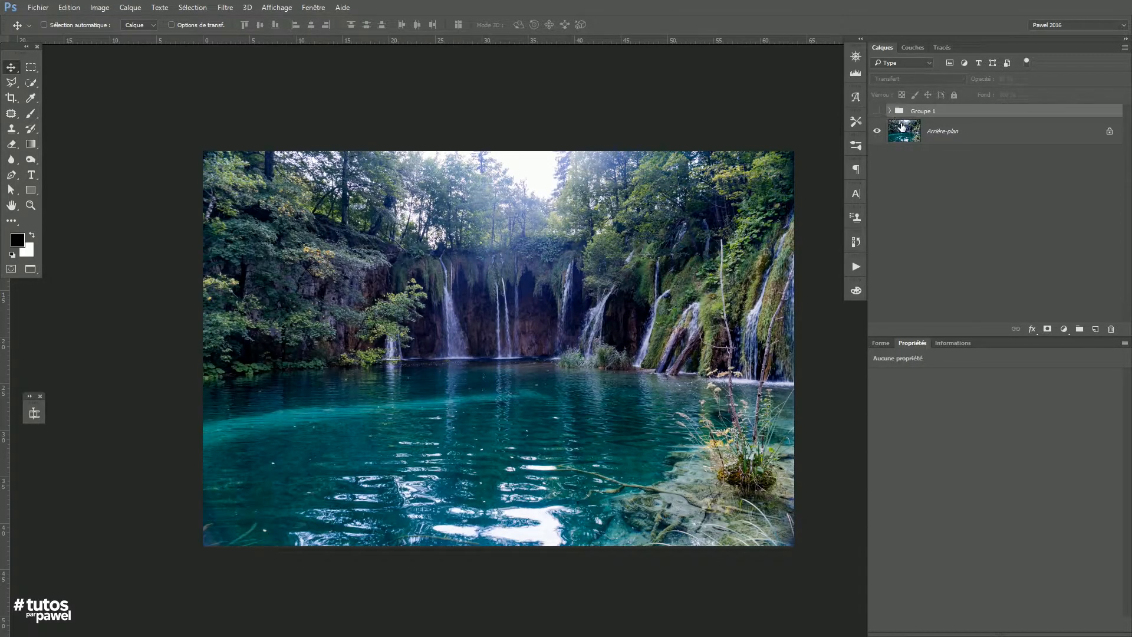
pyautogui.moveTo(903, 113); pyautogui.dragTo(1111, 329)
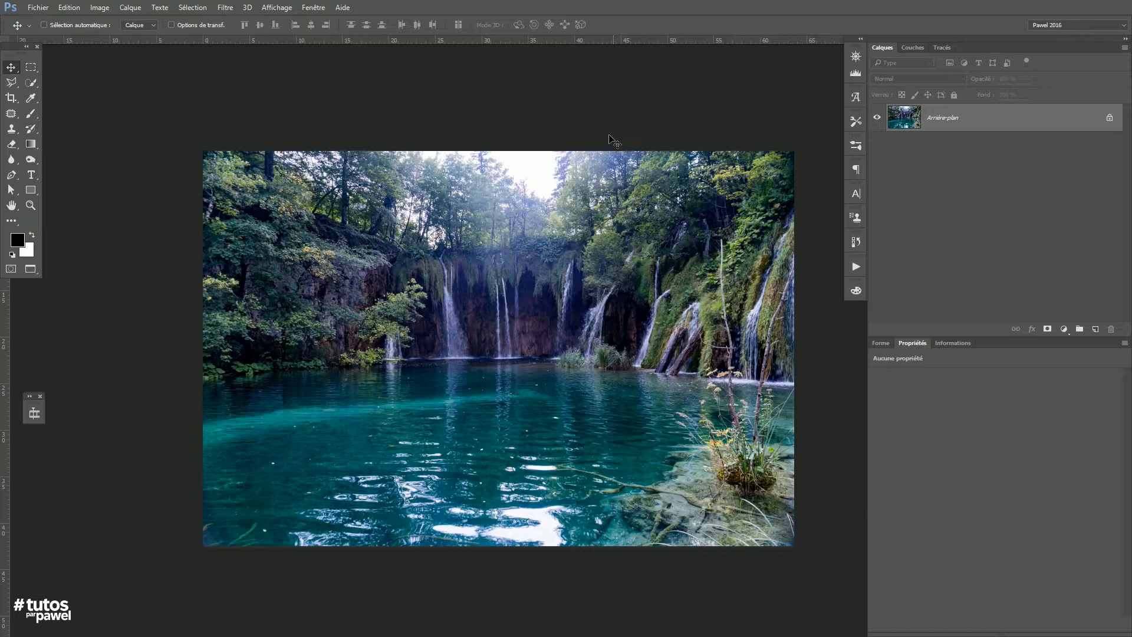
pyautogui.hscroll(2, 561, 304)
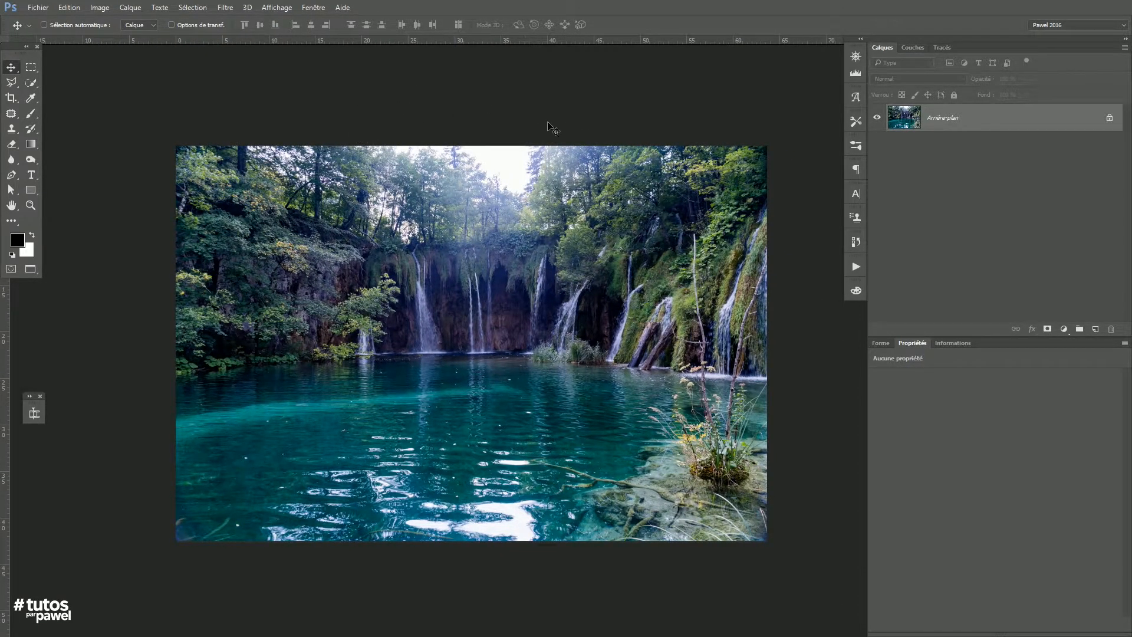
pyautogui.click(1064, 332)
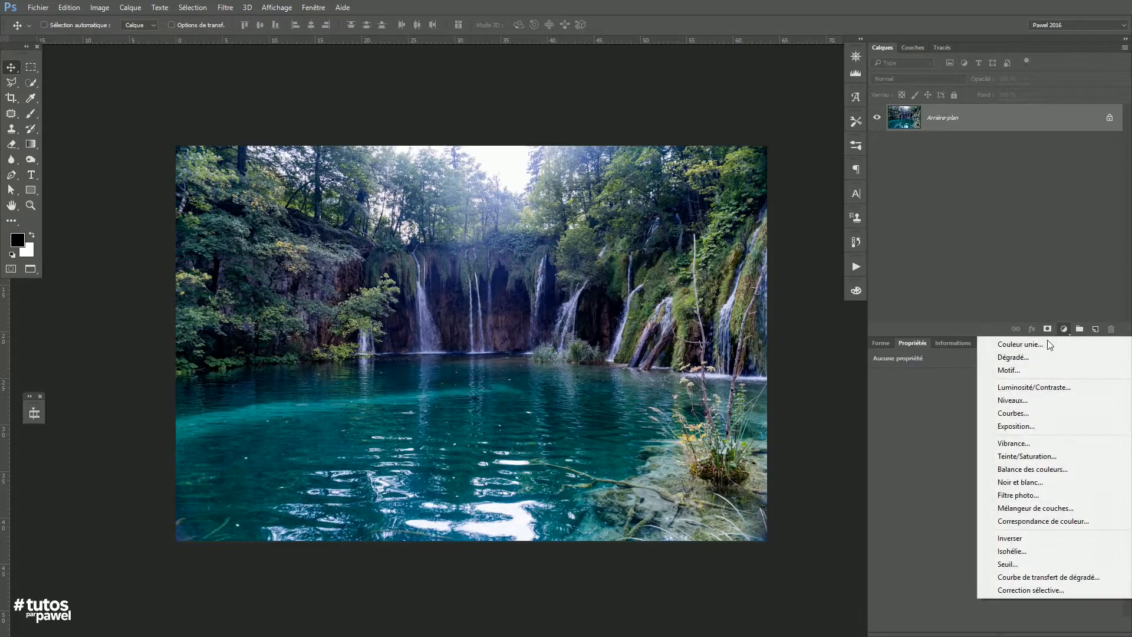
pyautogui.click(1007, 359)
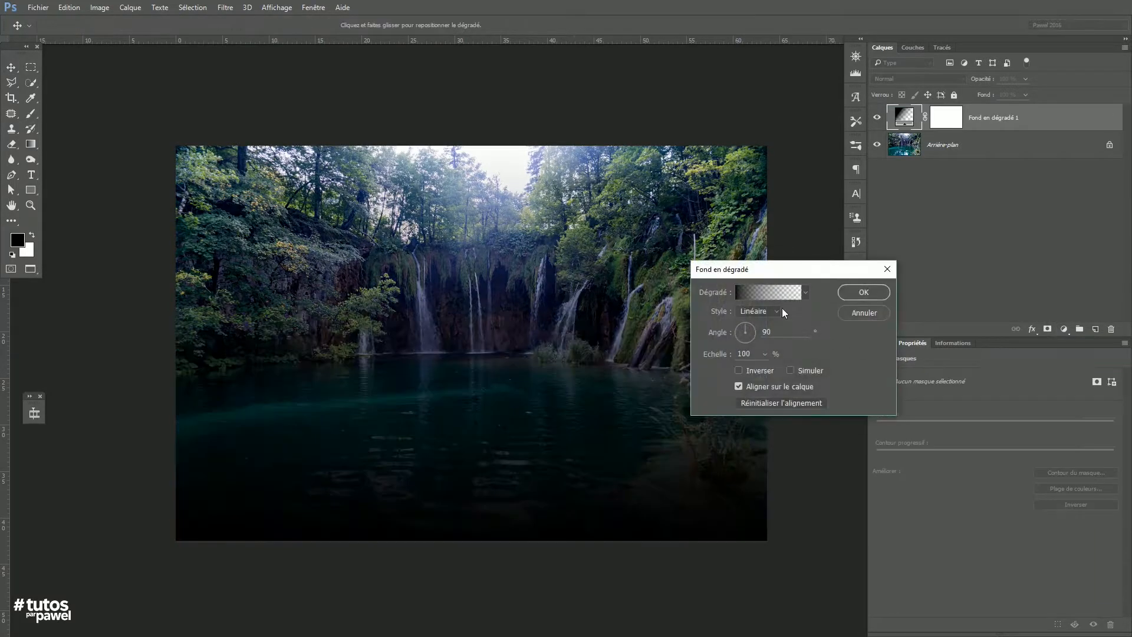
pyautogui.moveTo(776, 273); pyautogui.dragTo(746, 288)
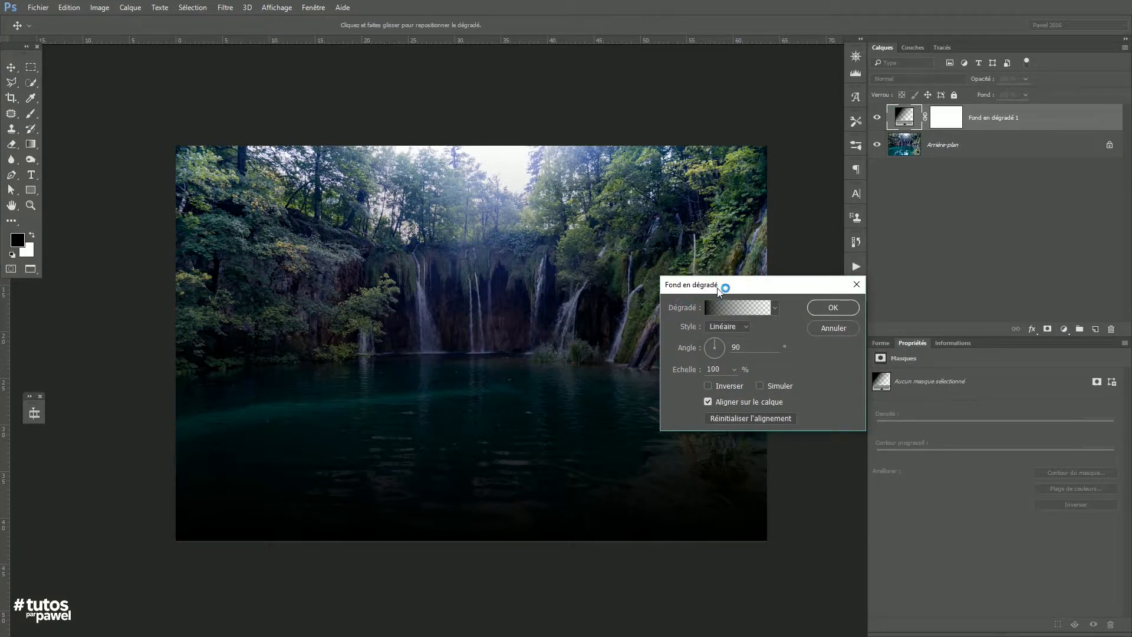
pyautogui.moveTo(736, 285); pyautogui.dragTo(730, 325)
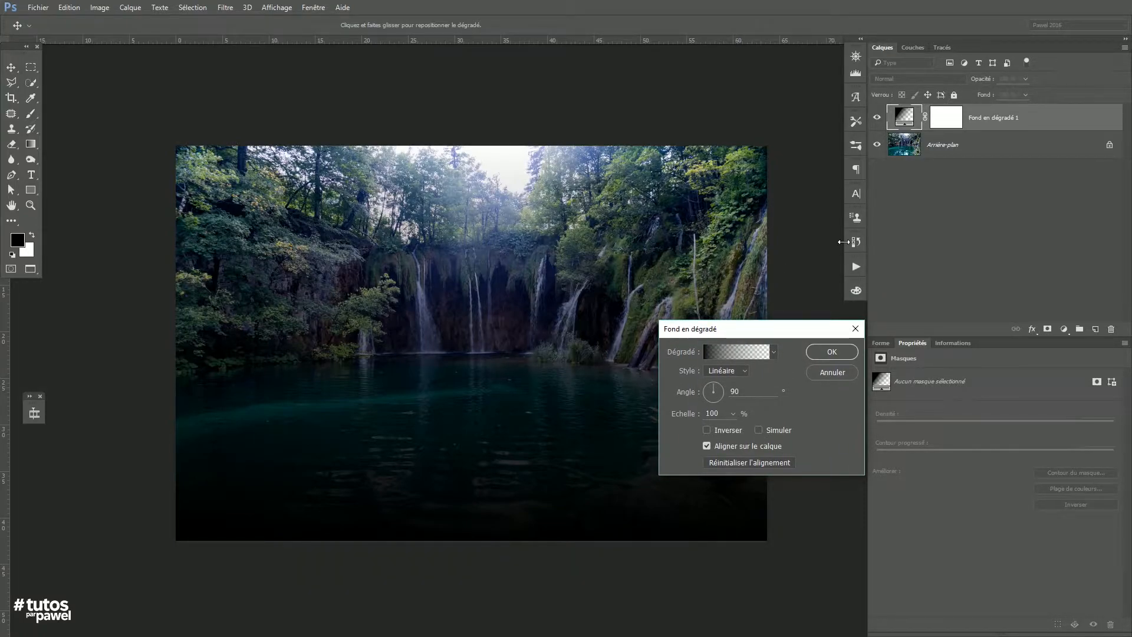
pyautogui.moveTo(769, 331); pyautogui.dragTo(735, 318)
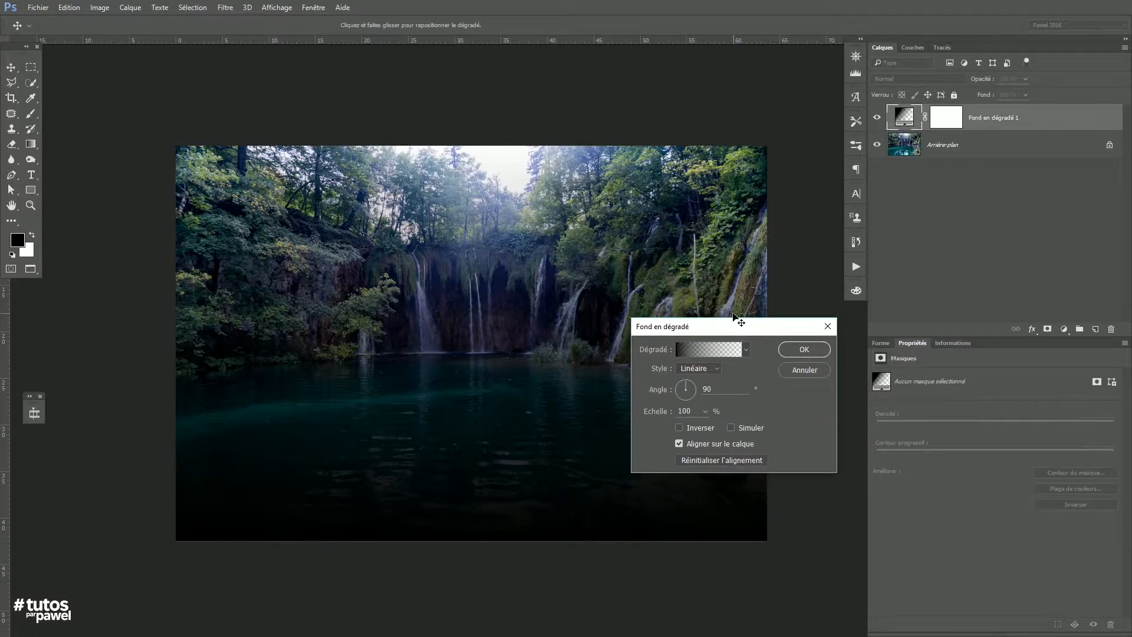
pyautogui.moveTo(721, 327); pyautogui.dragTo(716, 284)
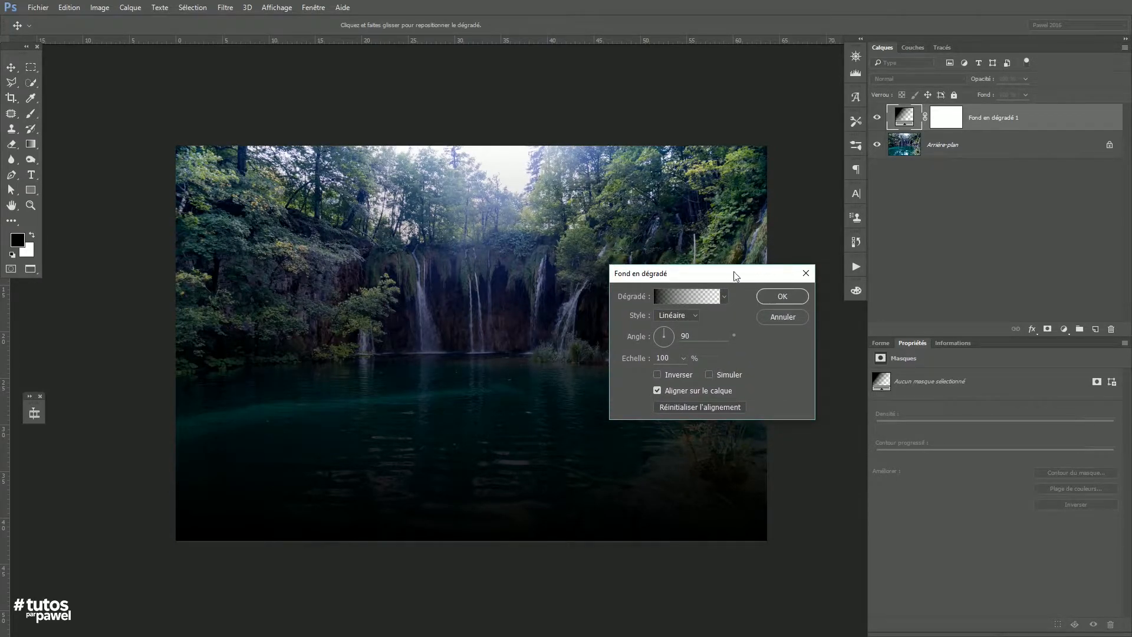
pyautogui.click(806, 276)
# Add a gradient fill layer above the waterfall background and set its gradient style to Angle
pyautogui.click(1064, 329)
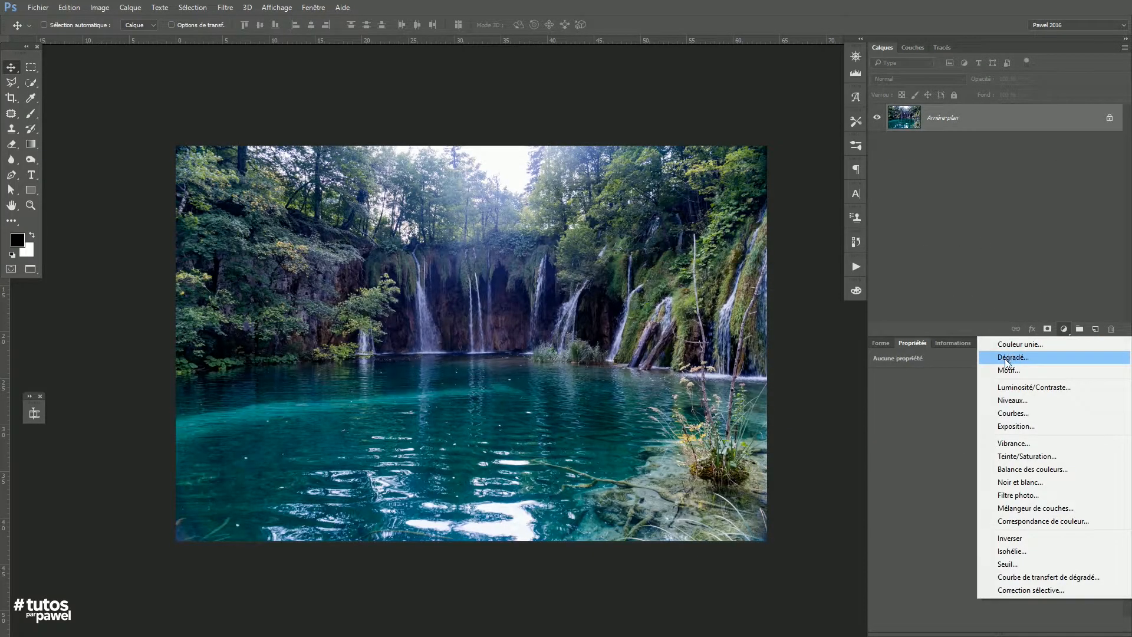
pyautogui.click(1009, 357)
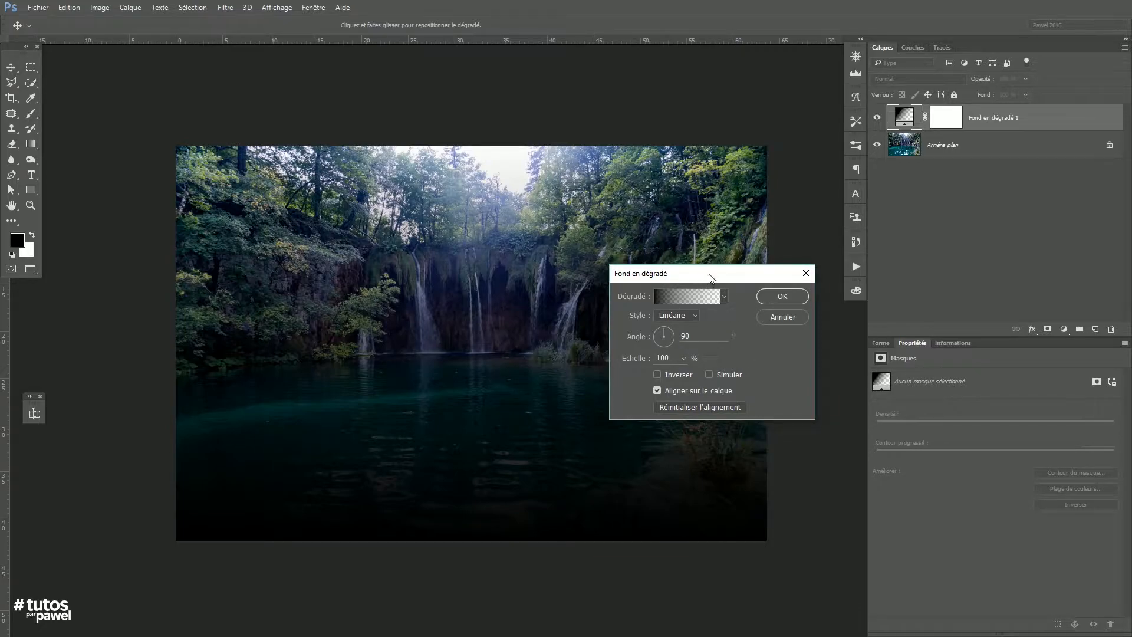
pyautogui.moveTo(707, 277); pyautogui.dragTo(721, 251)
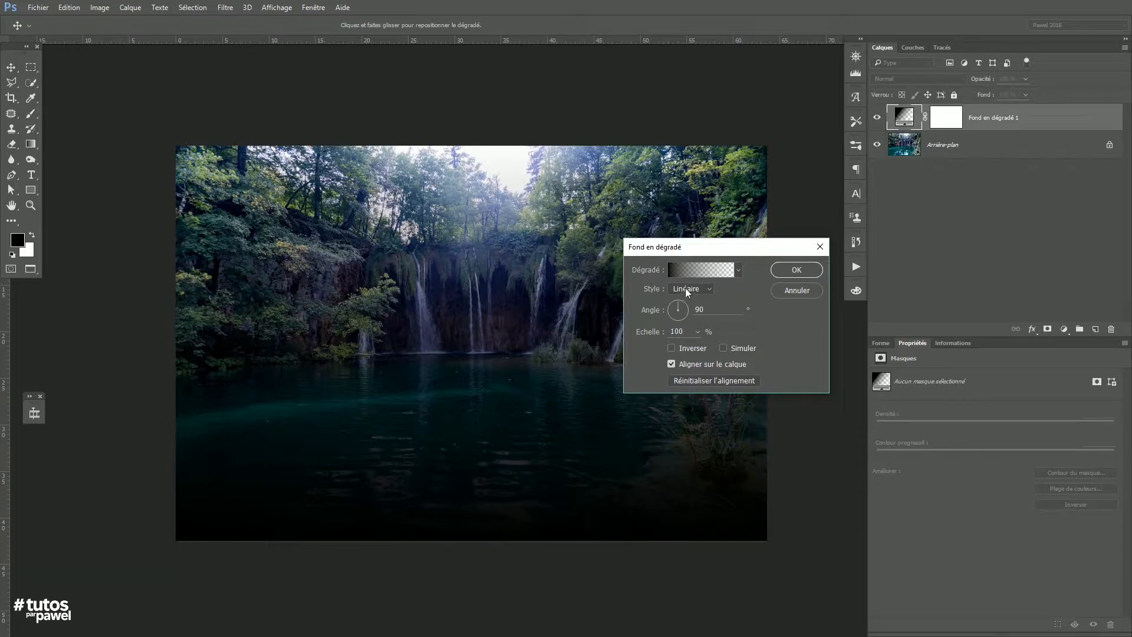
pyautogui.click(691, 287)
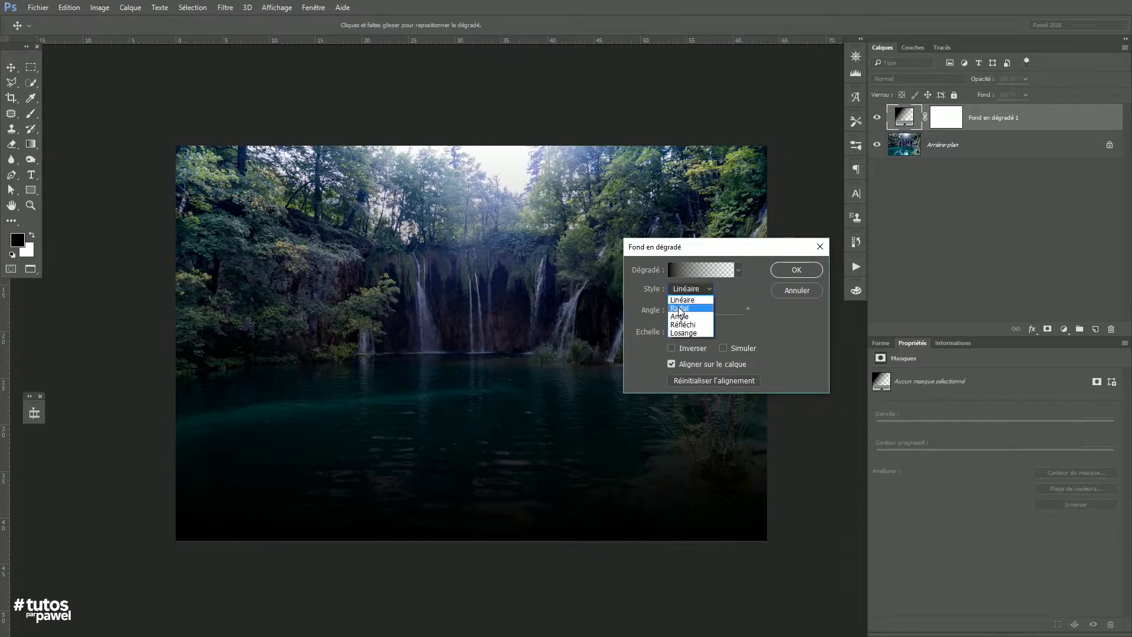
pyautogui.click(695, 309)
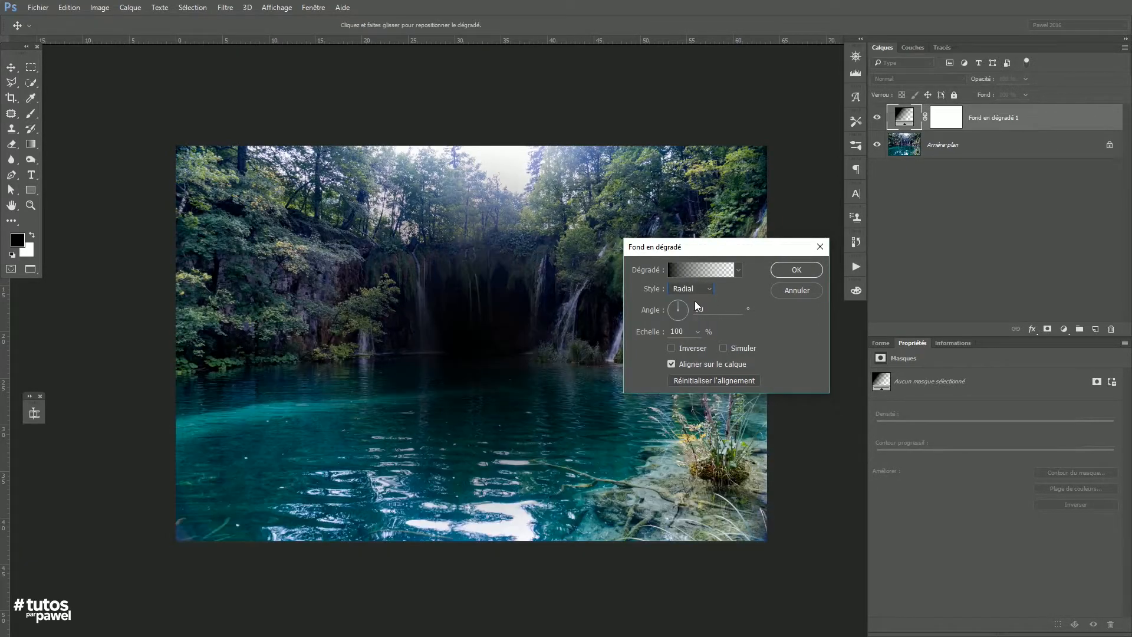
pyautogui.click(692, 287)
pyautogui.click(682, 316)
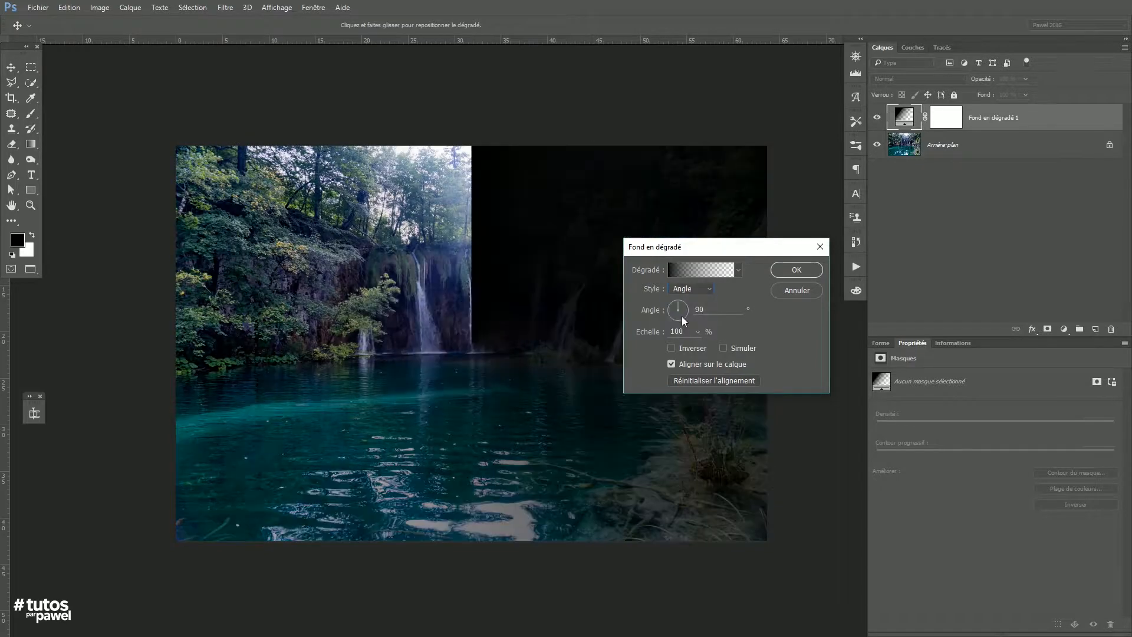
pyautogui.click(693, 289)
# Try the "Bleu, jaune, bleu", Chrome and Cuivre presets on the fill layer's gradient and accept Cuivre
pyautogui.click(689, 265)
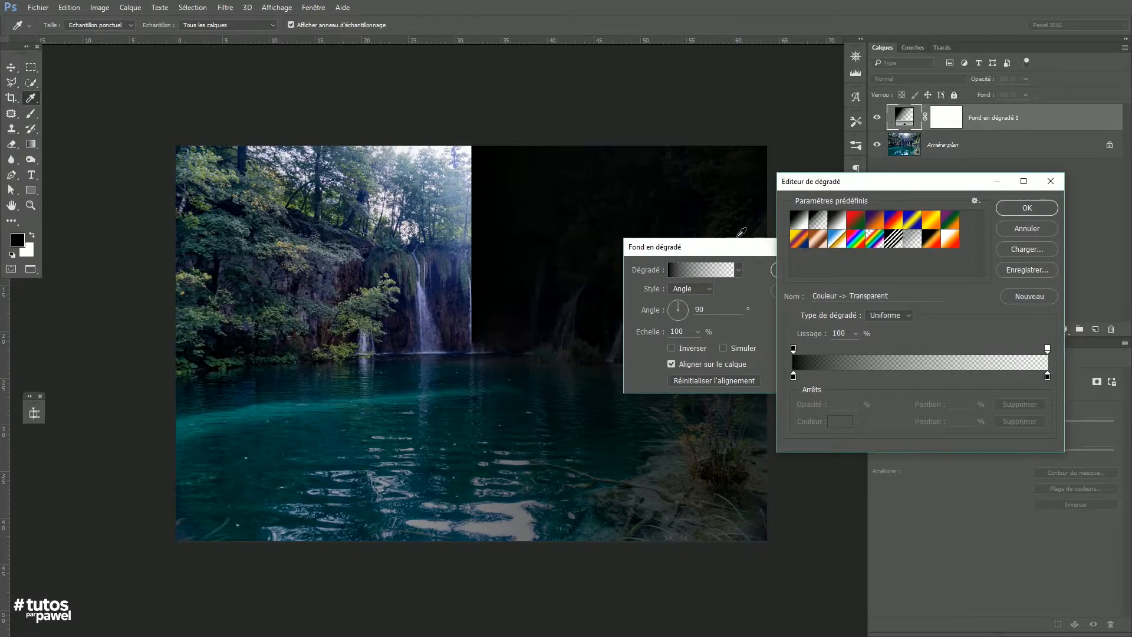
pyautogui.click(913, 220)
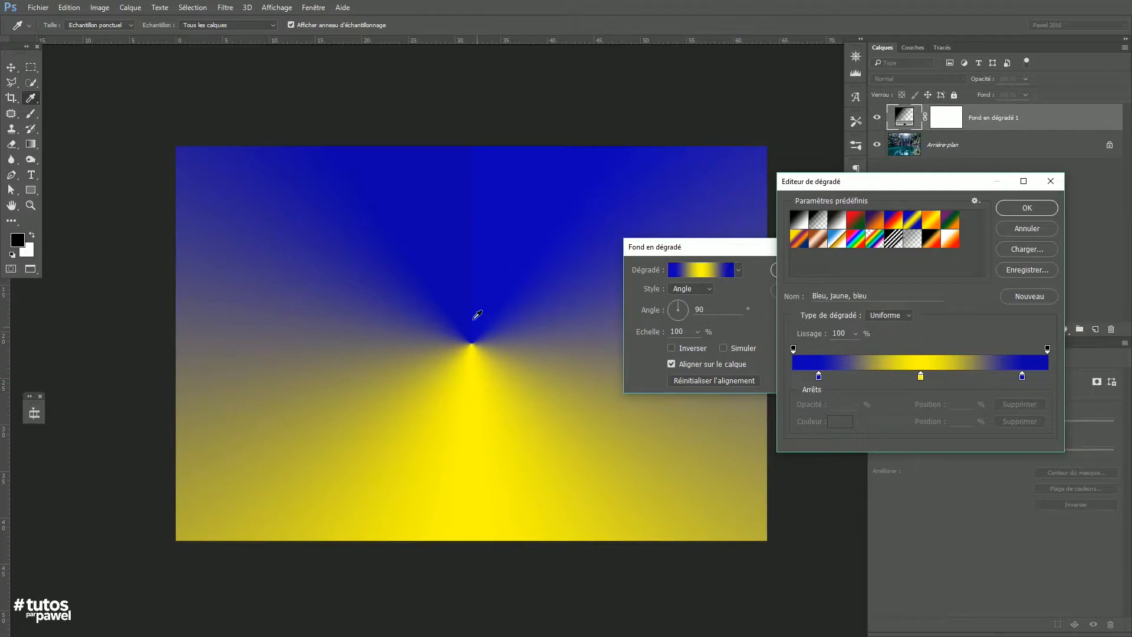
pyautogui.click(820, 243)
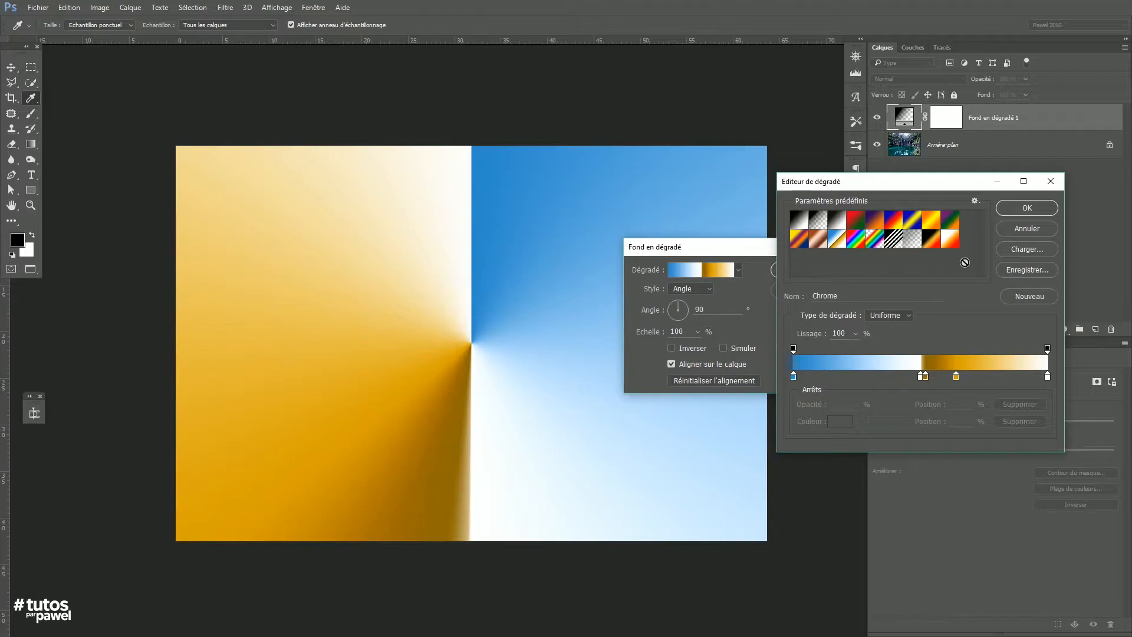
pyautogui.click(818, 239)
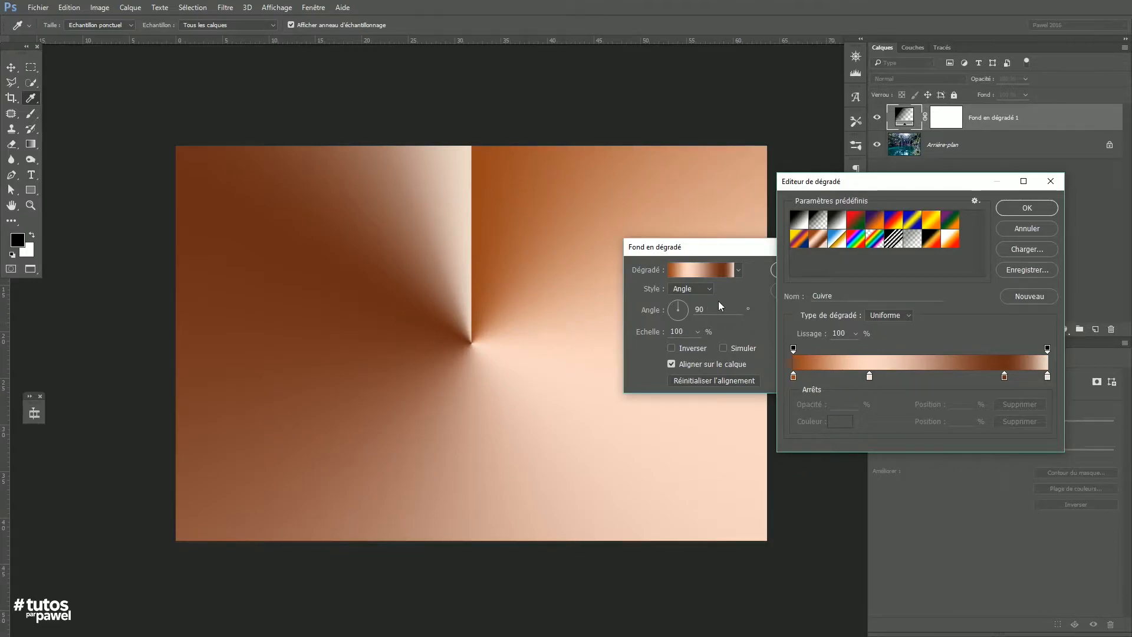
pyautogui.click(1014, 206)
# Reopen the fill layer's gradient for editing and change the gradient type to Bruit
pyautogui.moveTo(725, 246); pyautogui.dragTo(786, 259)
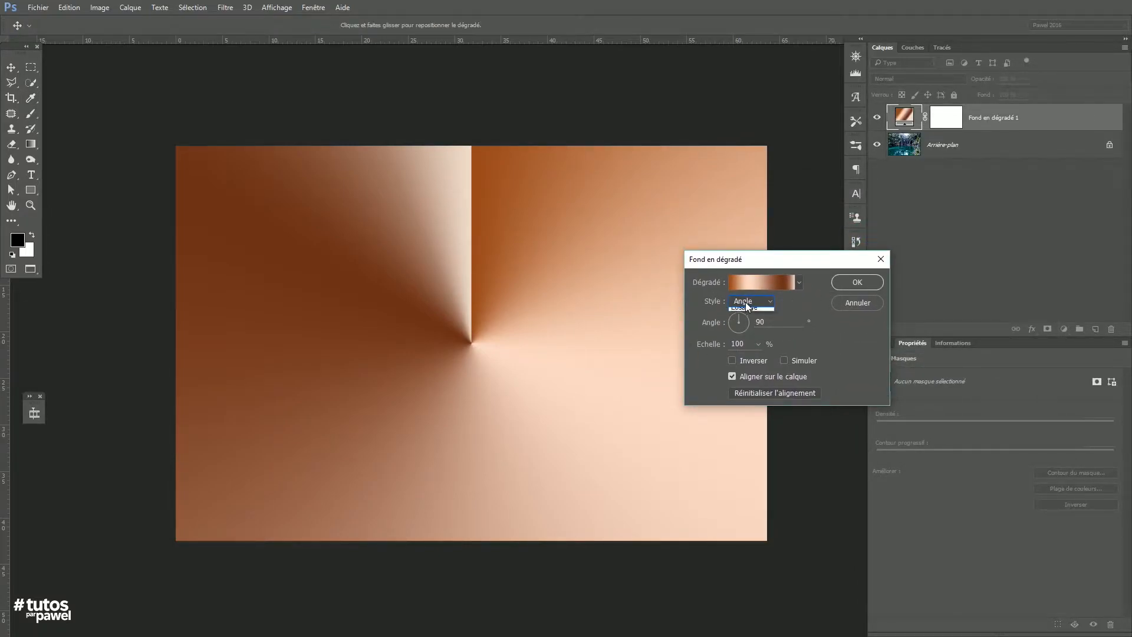
pyautogui.click(746, 302)
pyautogui.click(750, 283)
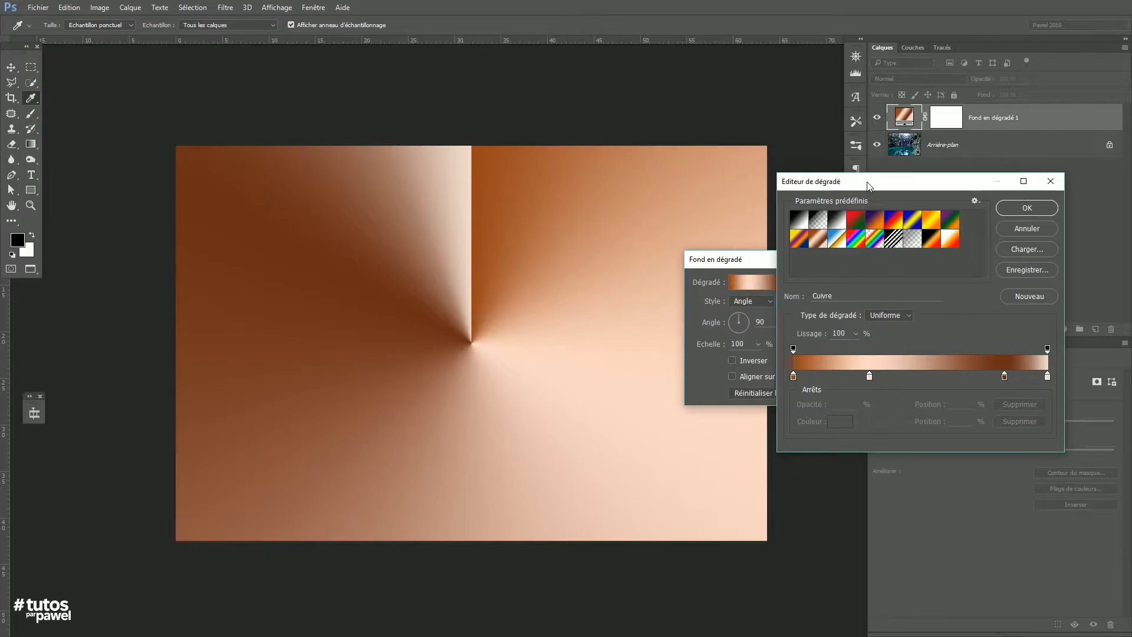
pyautogui.moveTo(868, 187); pyautogui.dragTo(839, 232)
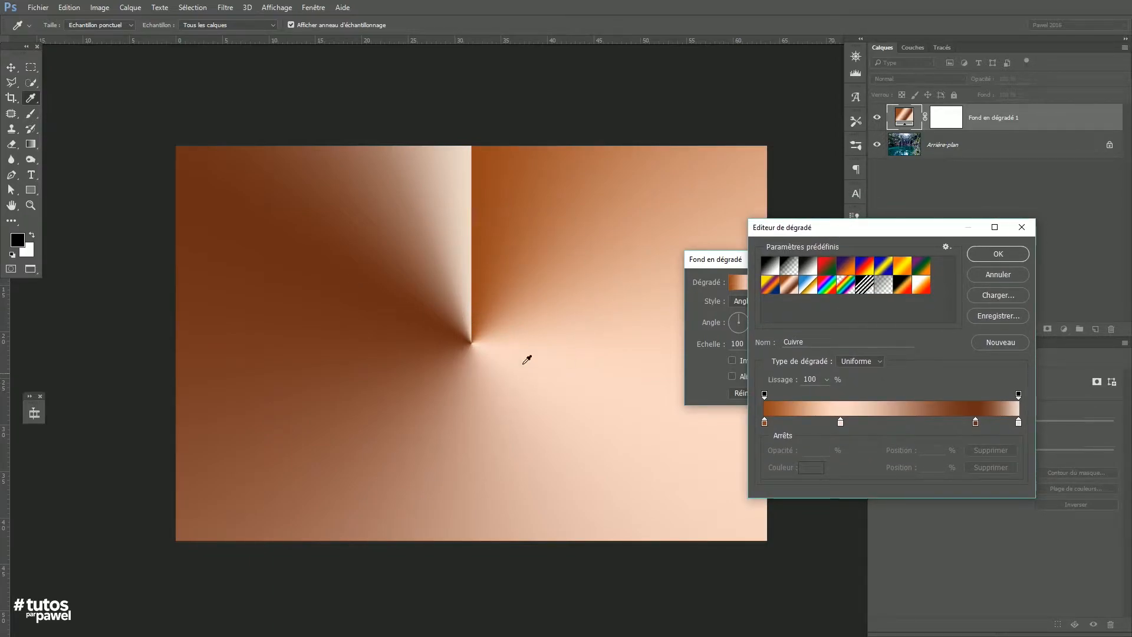
pyautogui.click(858, 362)
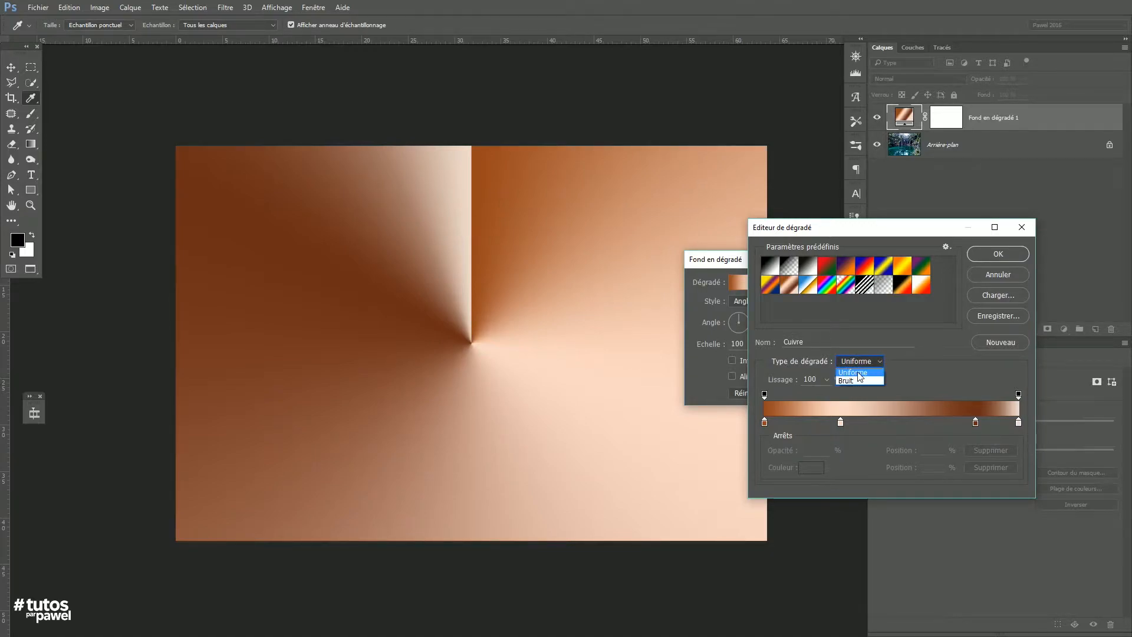
pyautogui.click(848, 382)
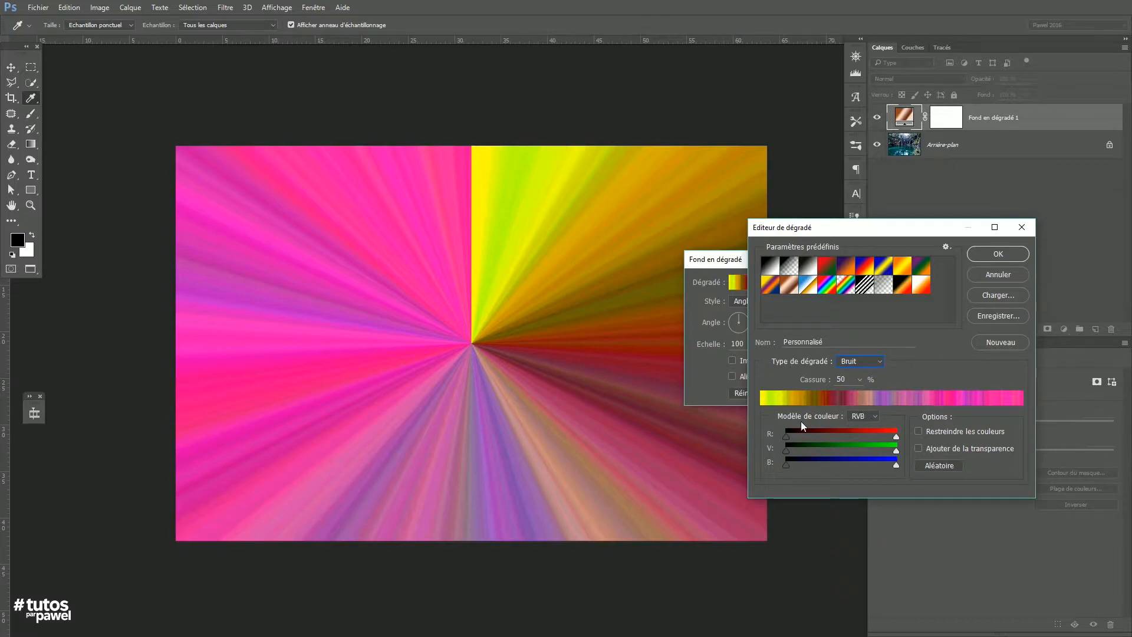
# Set the noise gradient's colour model to TSL and lower the maximum saturation to zero for greyscale rays
pyautogui.click(862, 414)
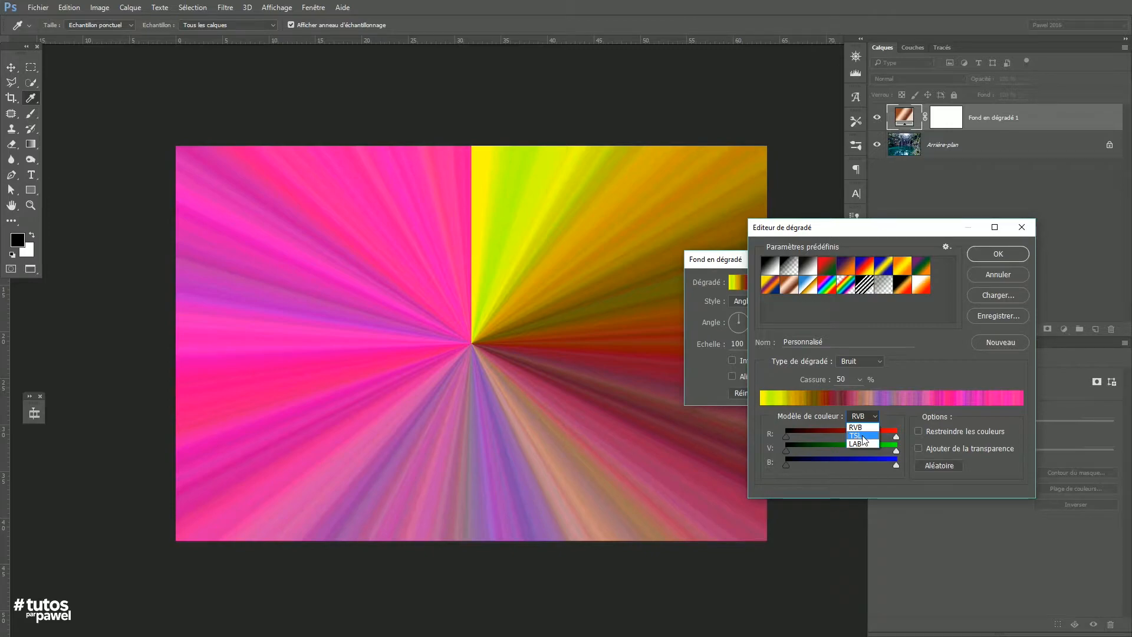
pyautogui.click(859, 436)
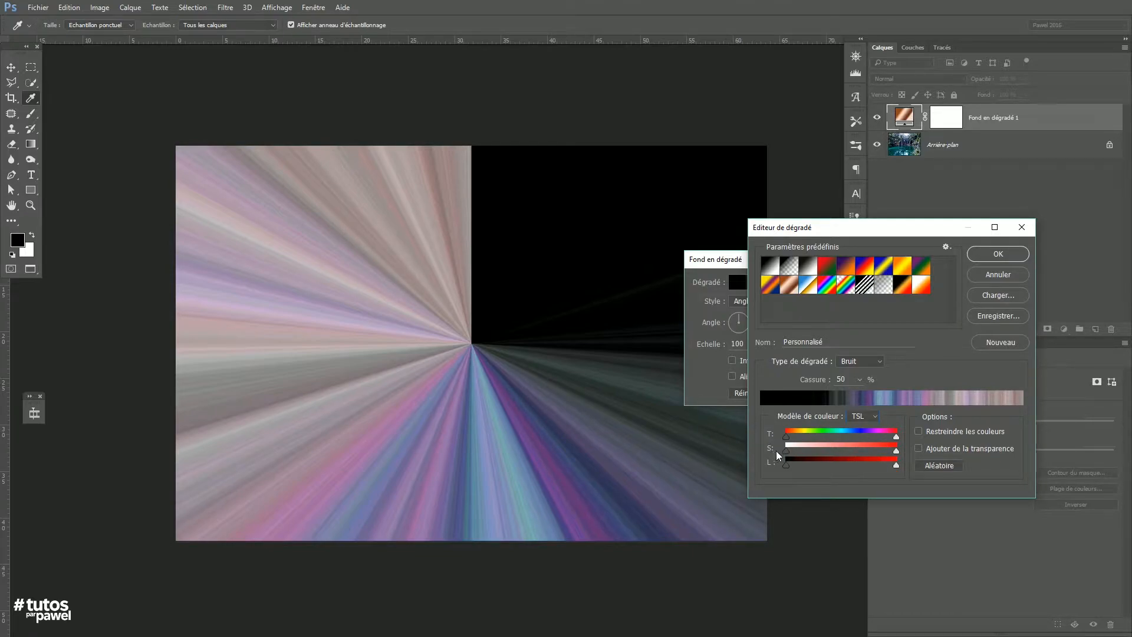
pyautogui.moveTo(896, 451); pyautogui.dragTo(785, 450)
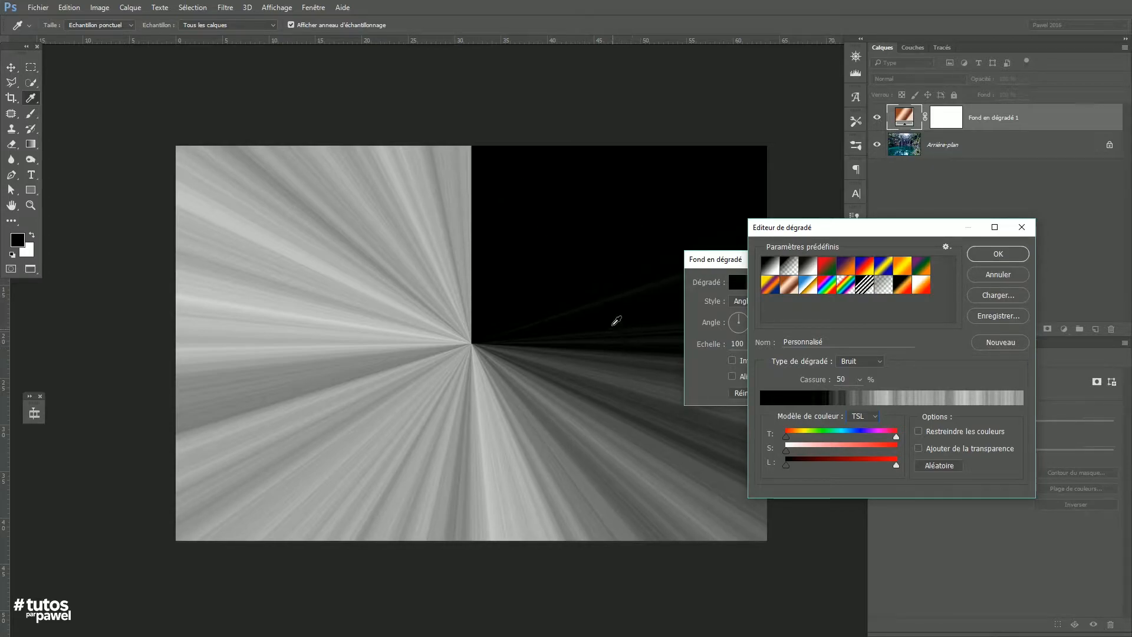
# Move the gradient editor clear of the rays and enable Restreindre les couleurs for the noise gradient
pyautogui.moveTo(859, 232); pyautogui.dragTo(830, 244)
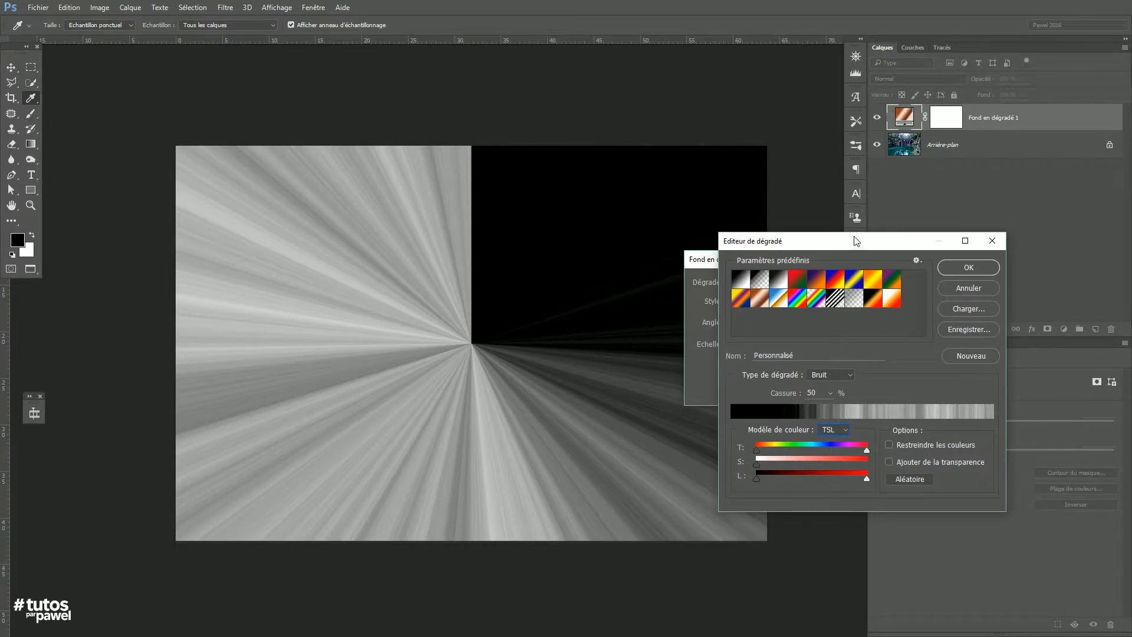
pyautogui.moveTo(855, 241); pyautogui.dragTo(844, 201)
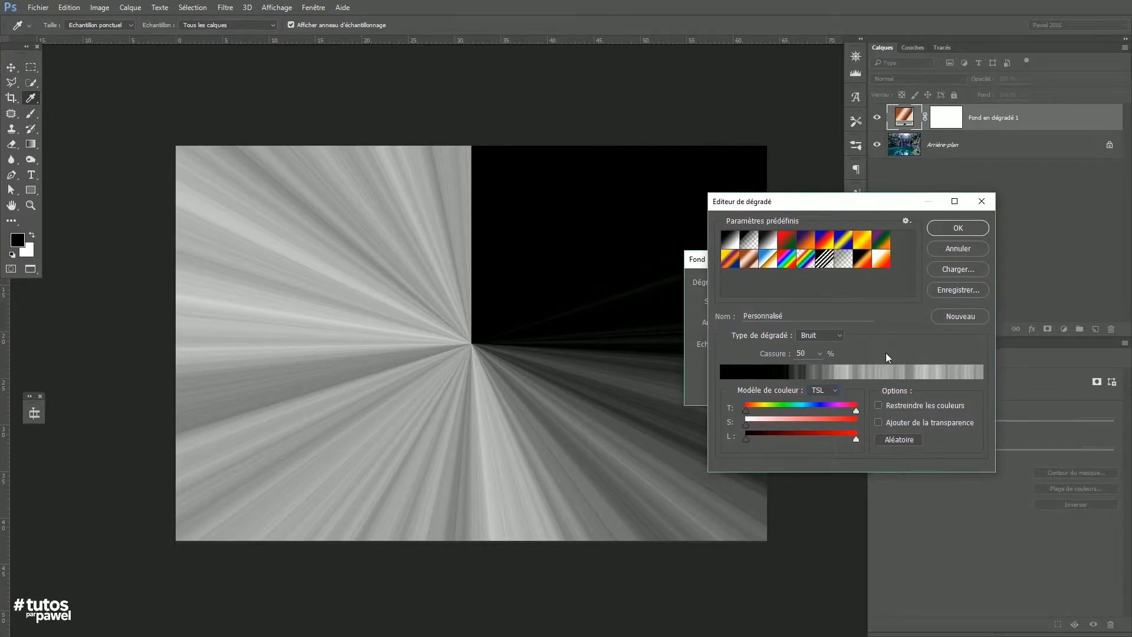
pyautogui.click(879, 406)
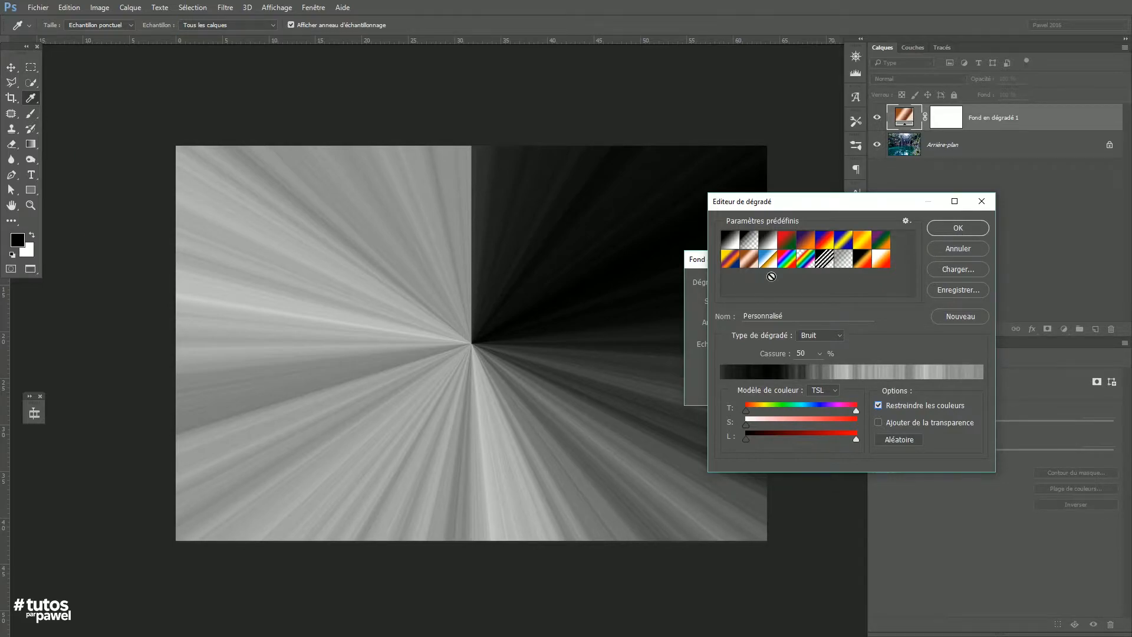
# Accept the noise gradient and lower the fill layer's opacity to 50 % to reveal the photo underneath
pyautogui.click(944, 228)
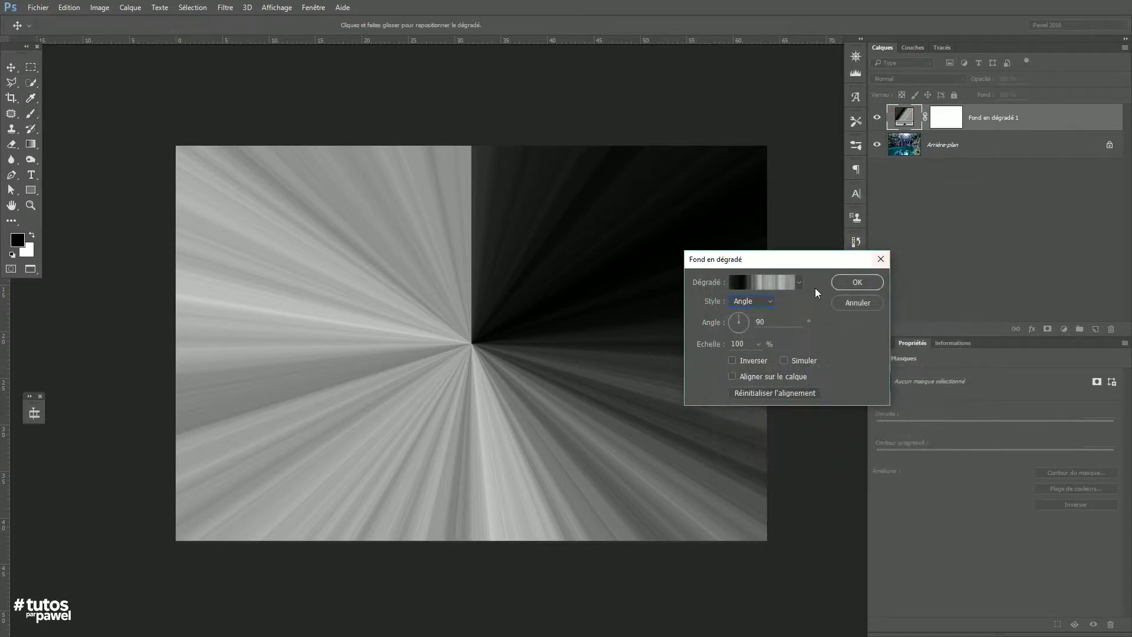
pyautogui.click(847, 285)
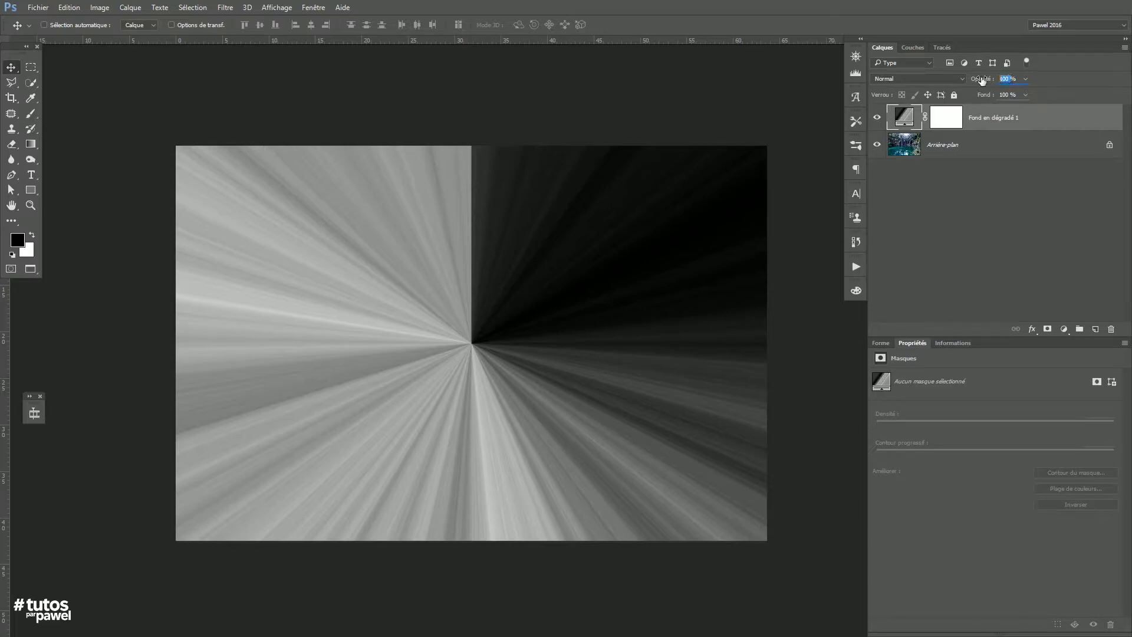
pyautogui.write('5')
pyautogui.press('Return')
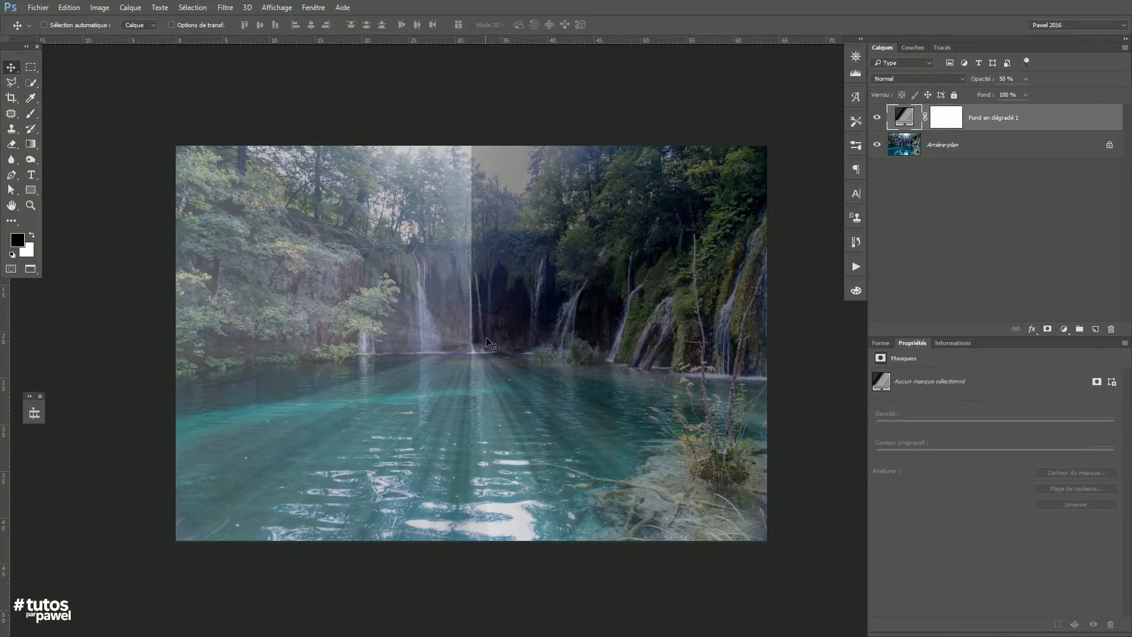
# Reopen the gradient fill and move the centre of the rays up to the bright sky opening at the photo's upper edge
pyautogui.doubleClick(905, 118)
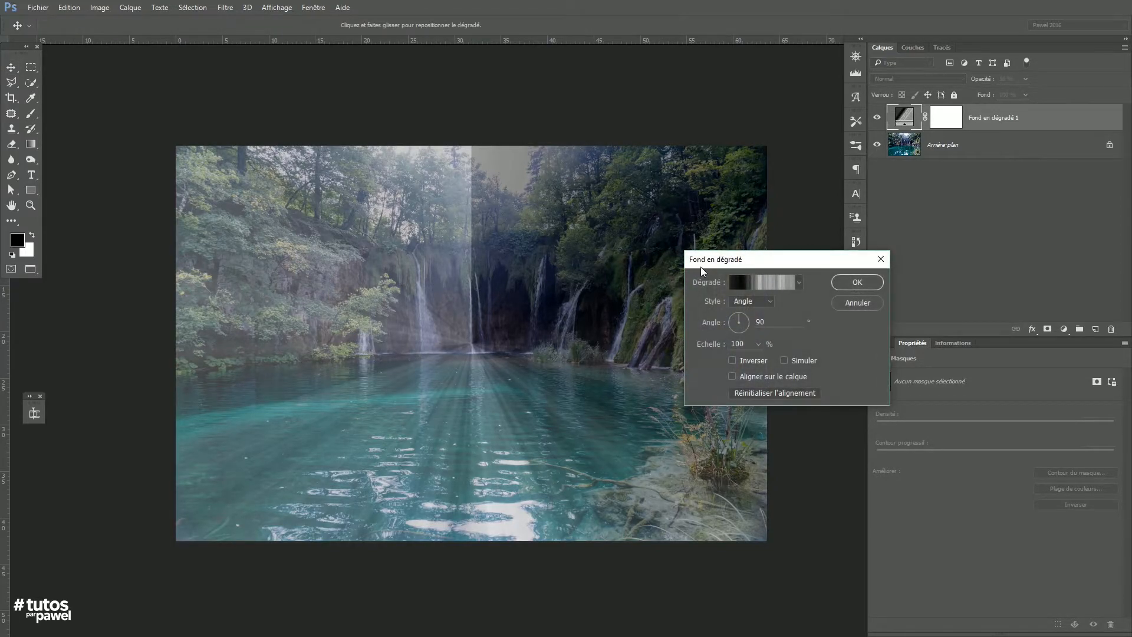
pyautogui.moveTo(722, 281); pyautogui.dragTo(780, 262)
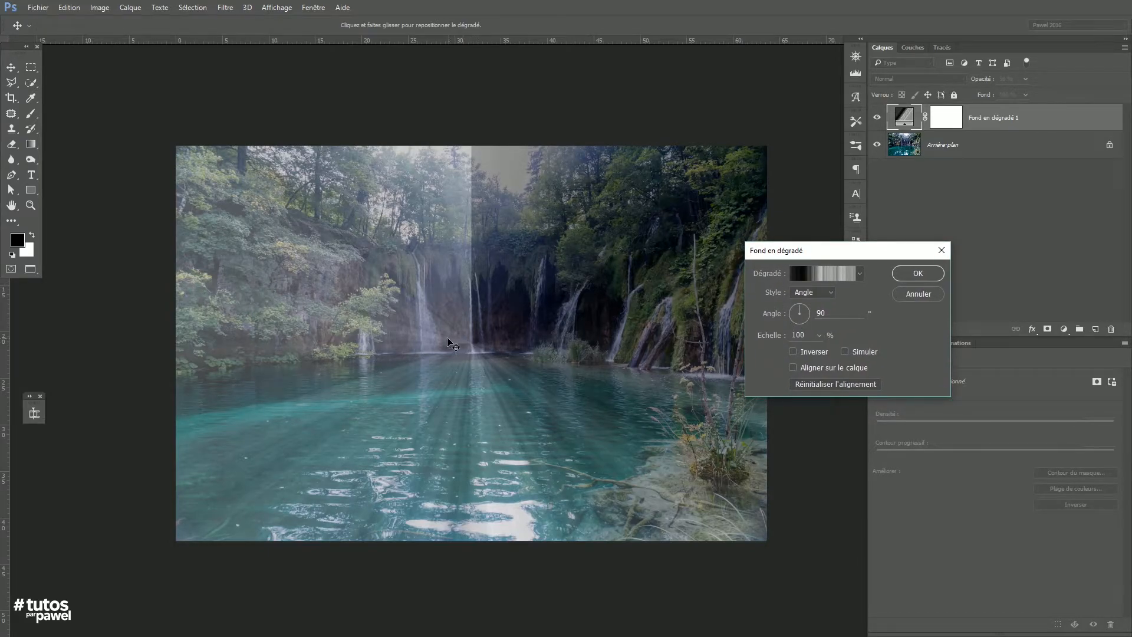
pyautogui.moveTo(470, 346); pyautogui.dragTo(515, 148)
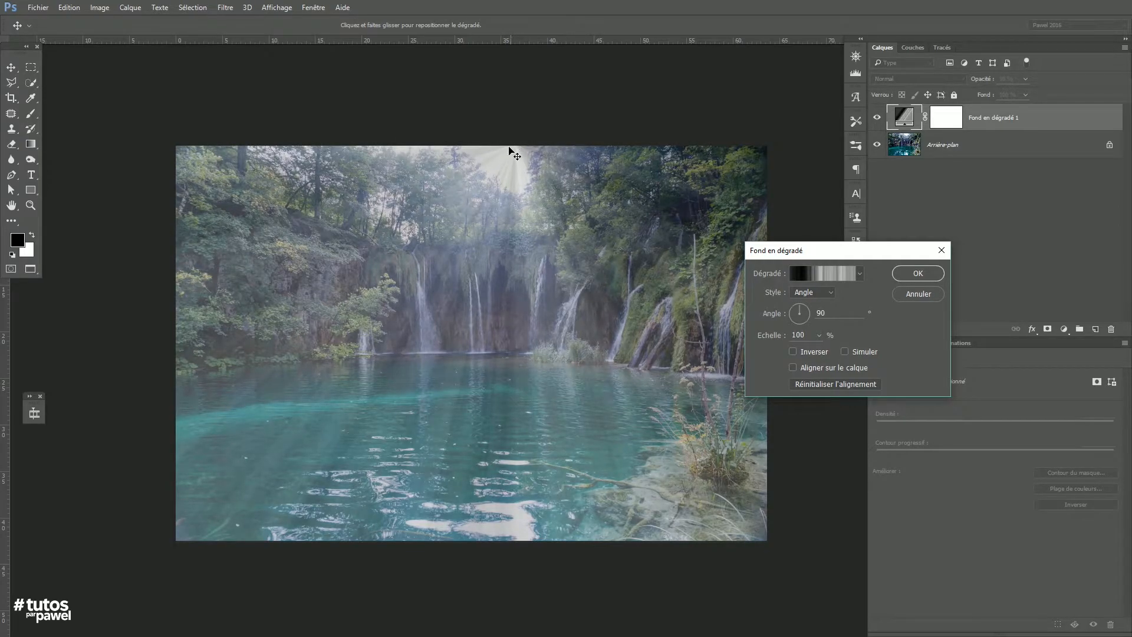
pyautogui.click(934, 273)
# Restore the gradient fill layer's opacity to 100 % and set its blending mode to Incrustation
pyautogui.moveTo(980, 80); pyautogui.dragTo(1058, 83)
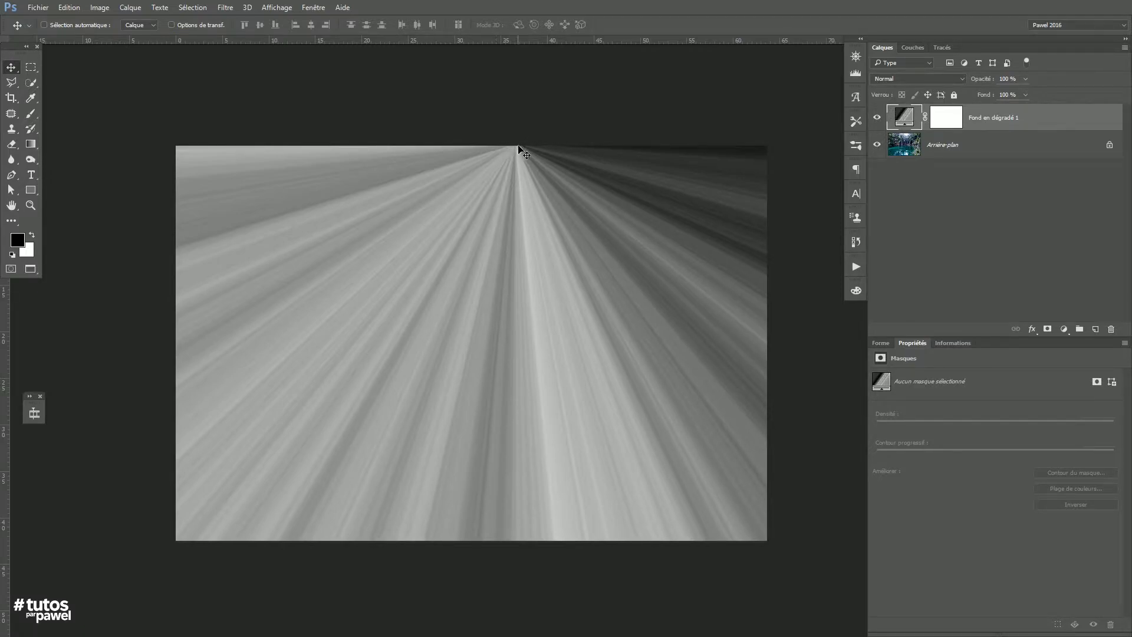
pyautogui.click(903, 78)
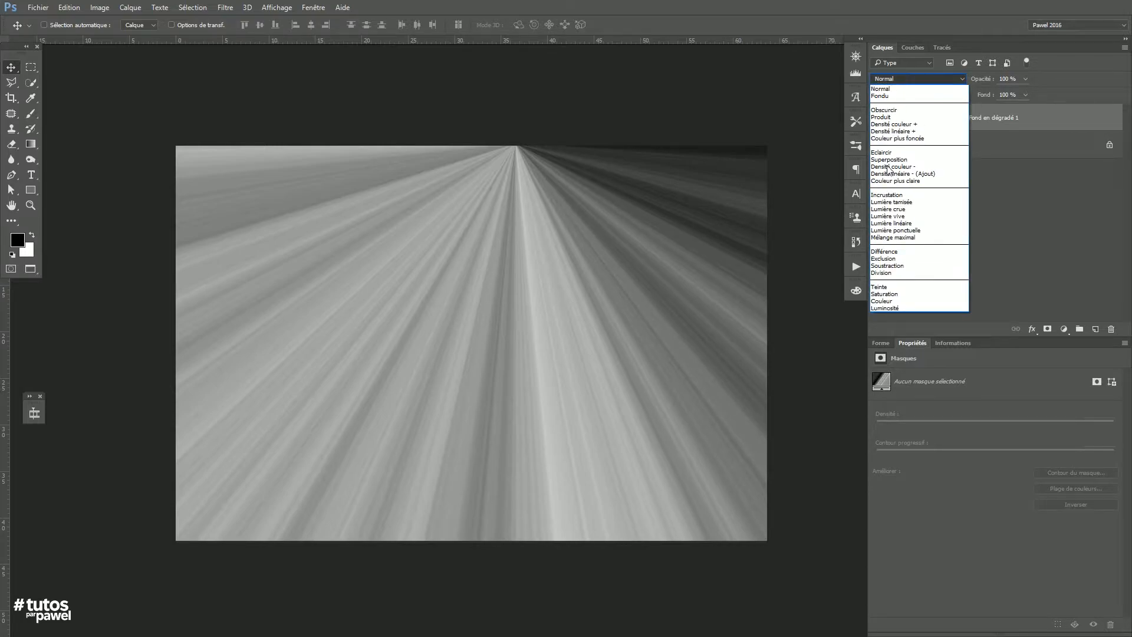
pyautogui.click(885, 200)
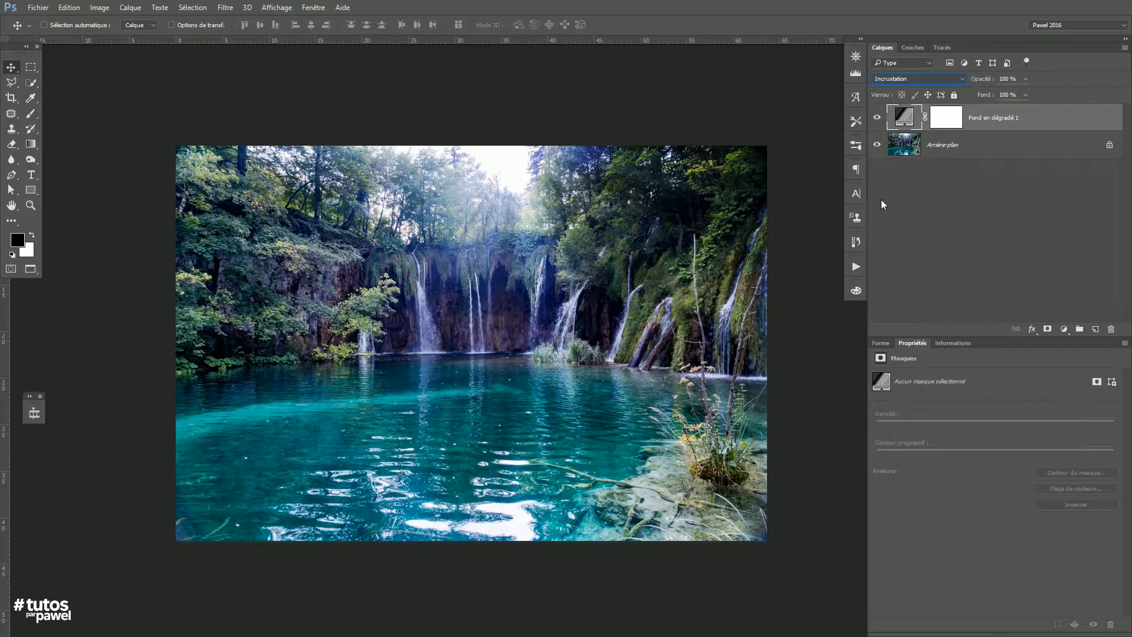
# Try the Lumière tamisée, Eclaircir, Densité linéaire - (Ajout) and Densité couleur - blending modes on the rays, and return to Incrustation
pyautogui.click(908, 78)
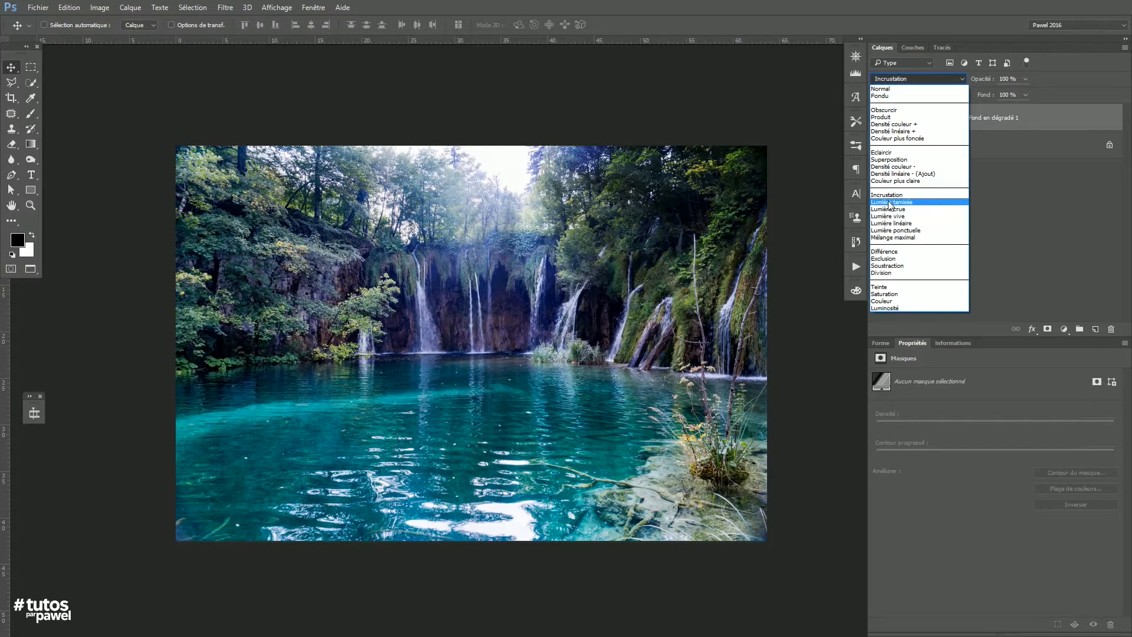
pyautogui.click(887, 203)
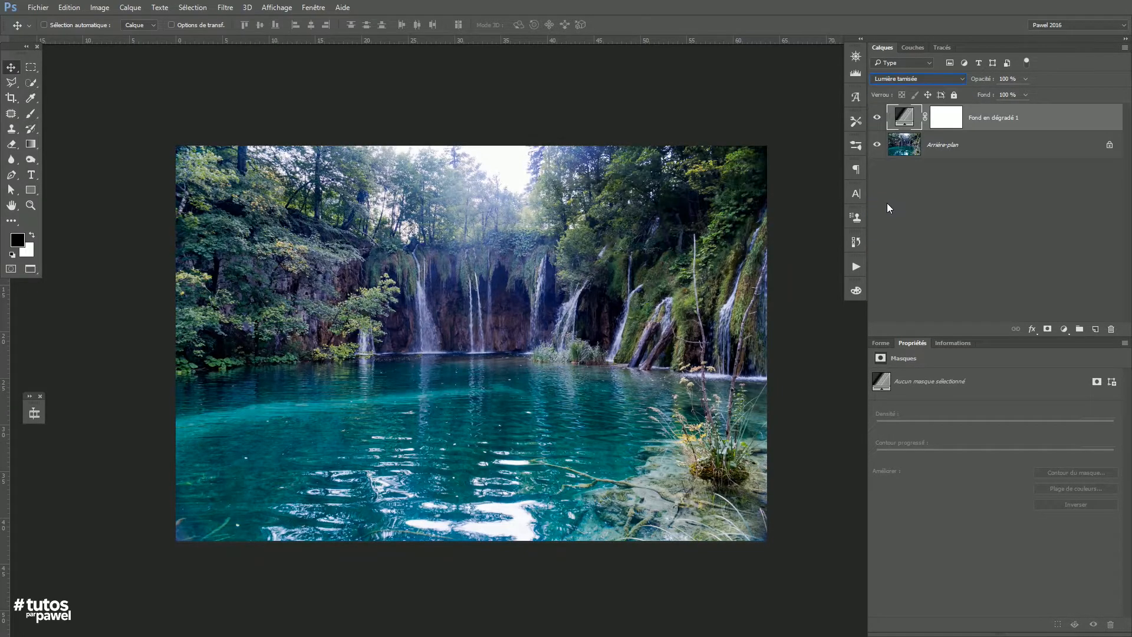
pyautogui.click(900, 78)
pyautogui.click(883, 153)
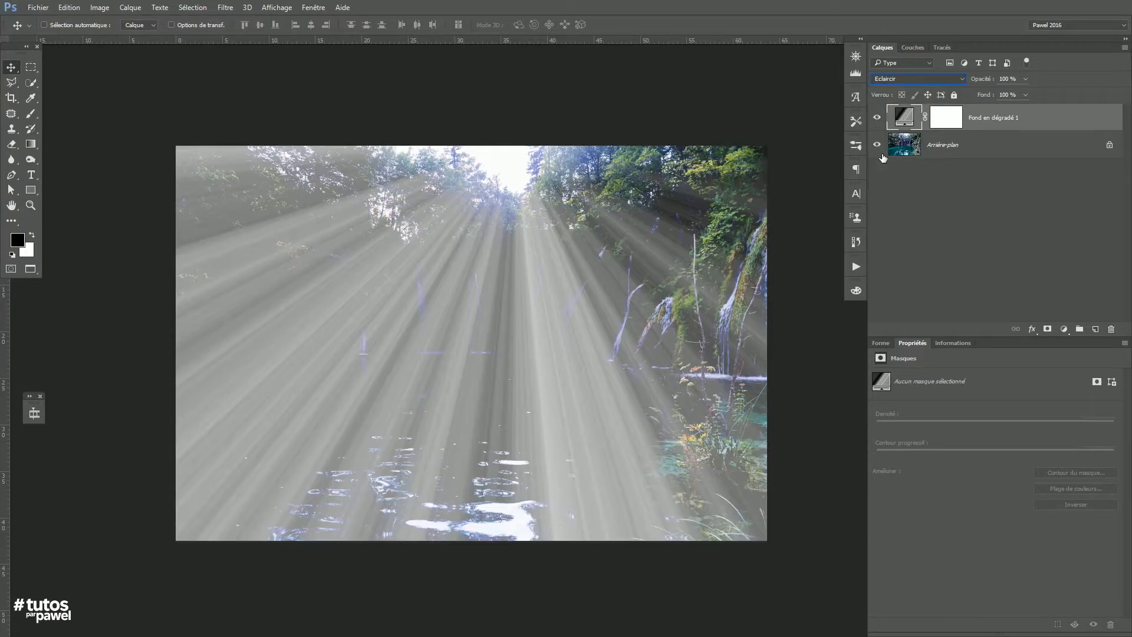
pyautogui.click(901, 79)
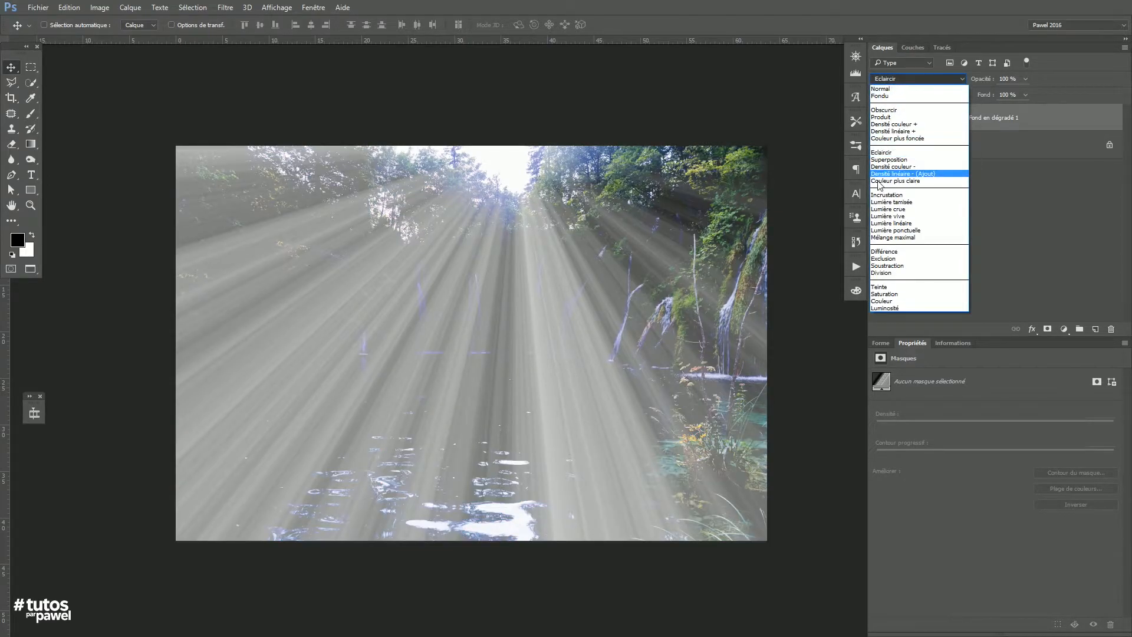
pyautogui.click(887, 174)
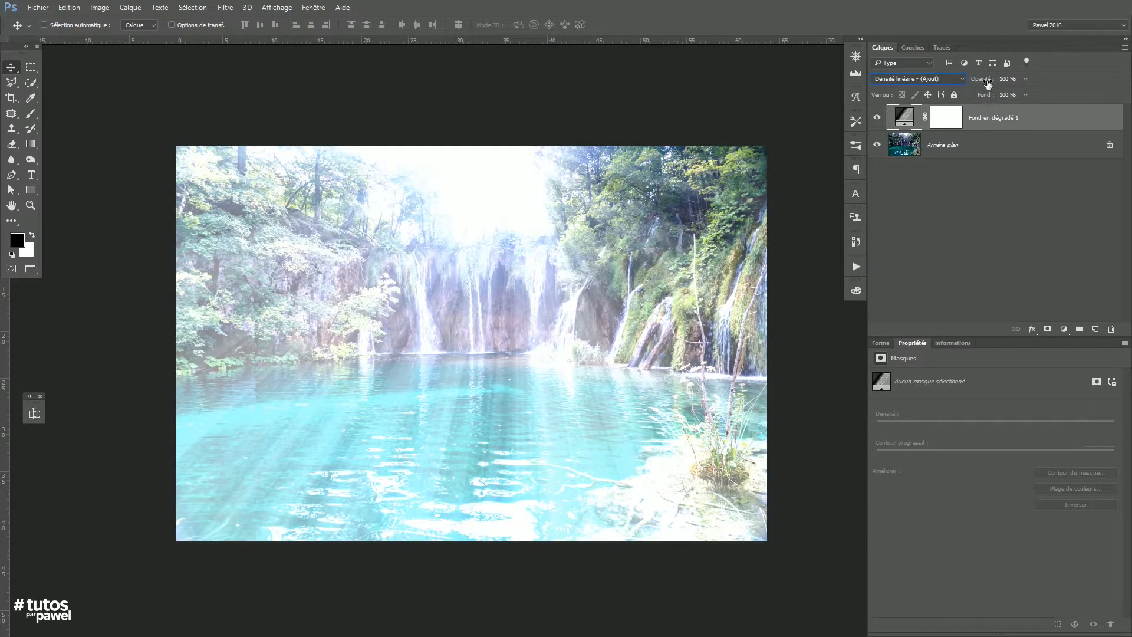
pyautogui.click(907, 77)
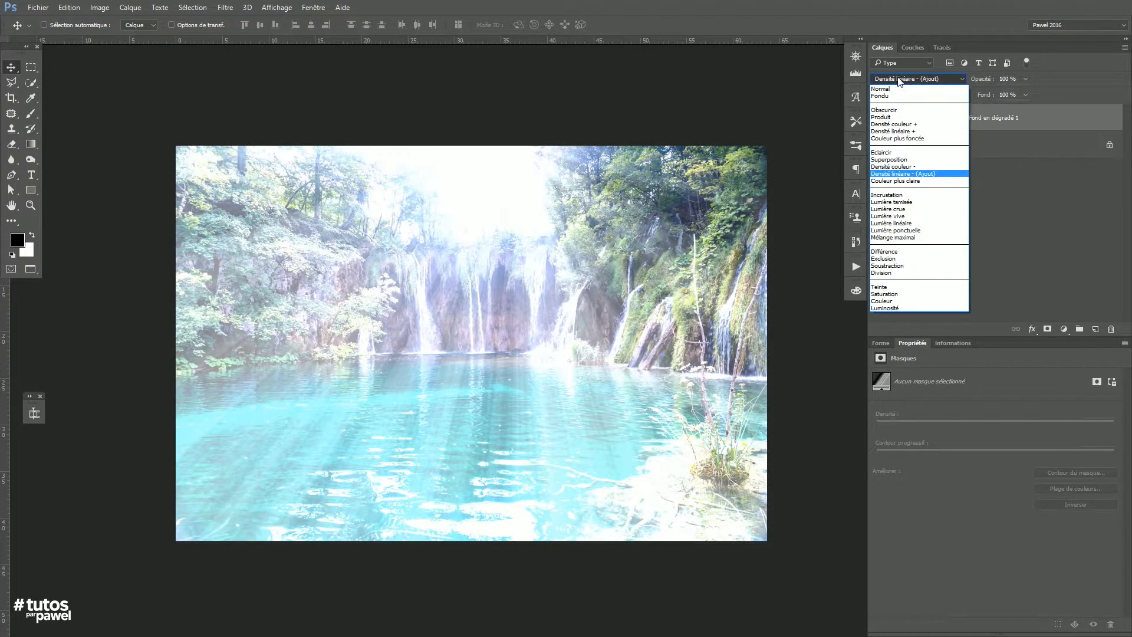
pyautogui.click(881, 168)
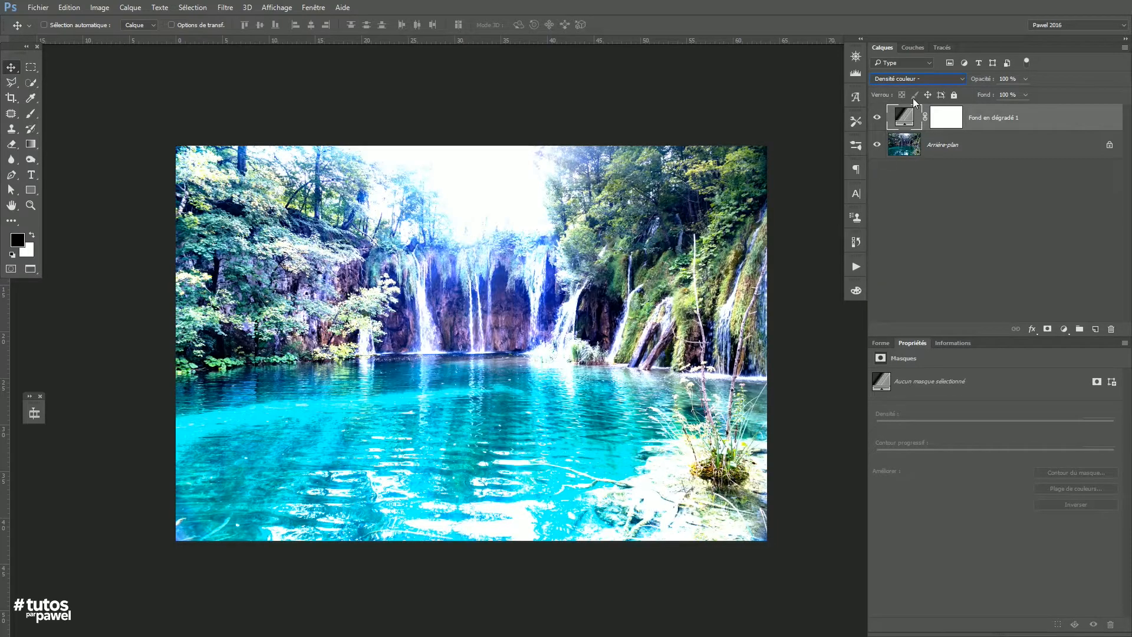
pyautogui.click(906, 79)
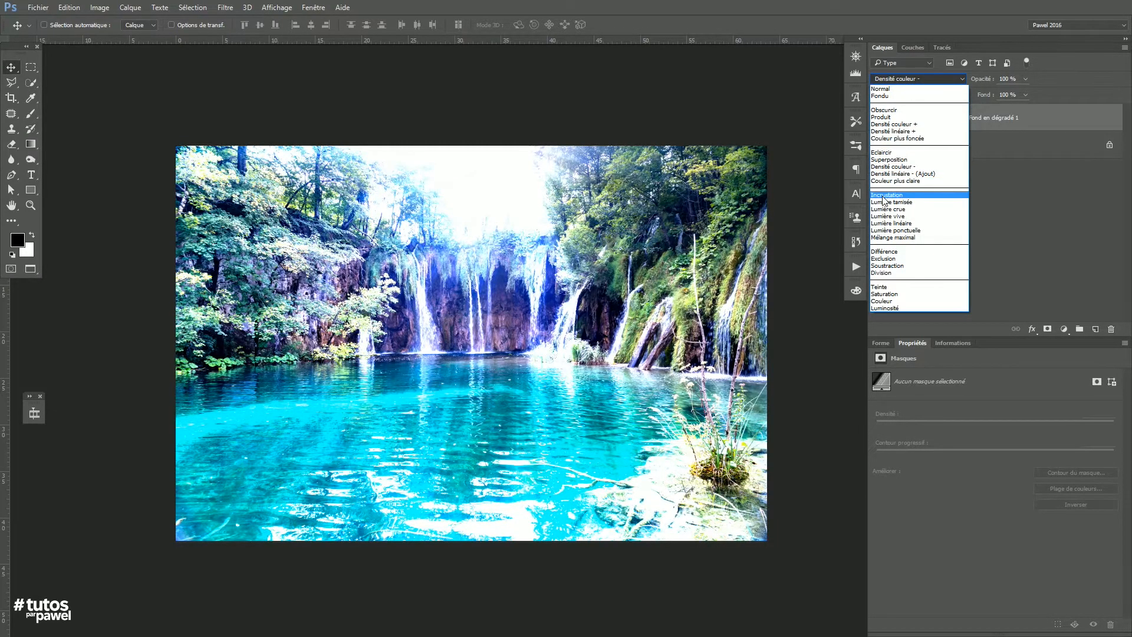
pyautogui.click(879, 195)
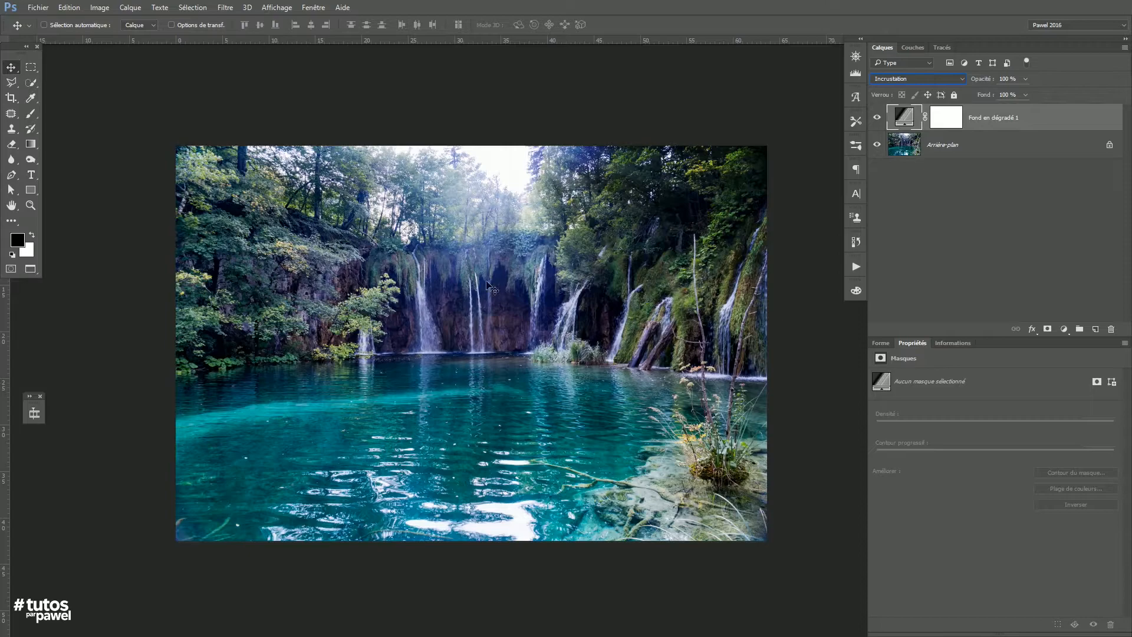
# Invert the fill layer's mask to black and set up a white brush with 837 px diameter and 0 % hardness
pyautogui.click(943, 120)
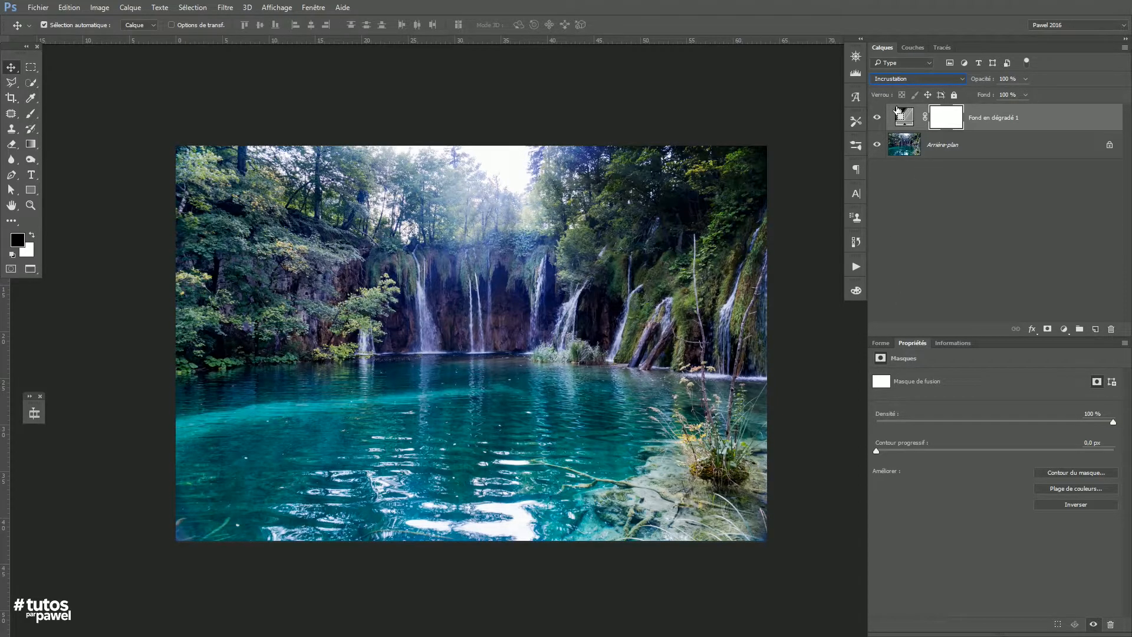
pyautogui.hotkey('ctrl', 'i')
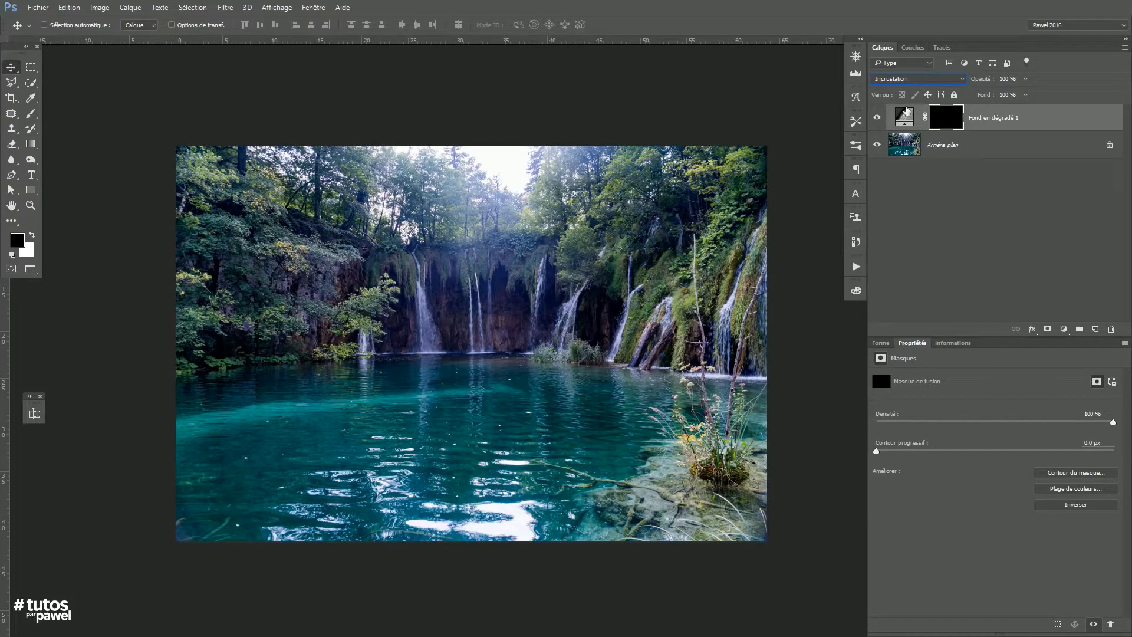
pyautogui.click(31, 114)
pyautogui.keyDown('alt'); pyautogui.rightClick(412, 269); pyautogui.keyUp('alt')
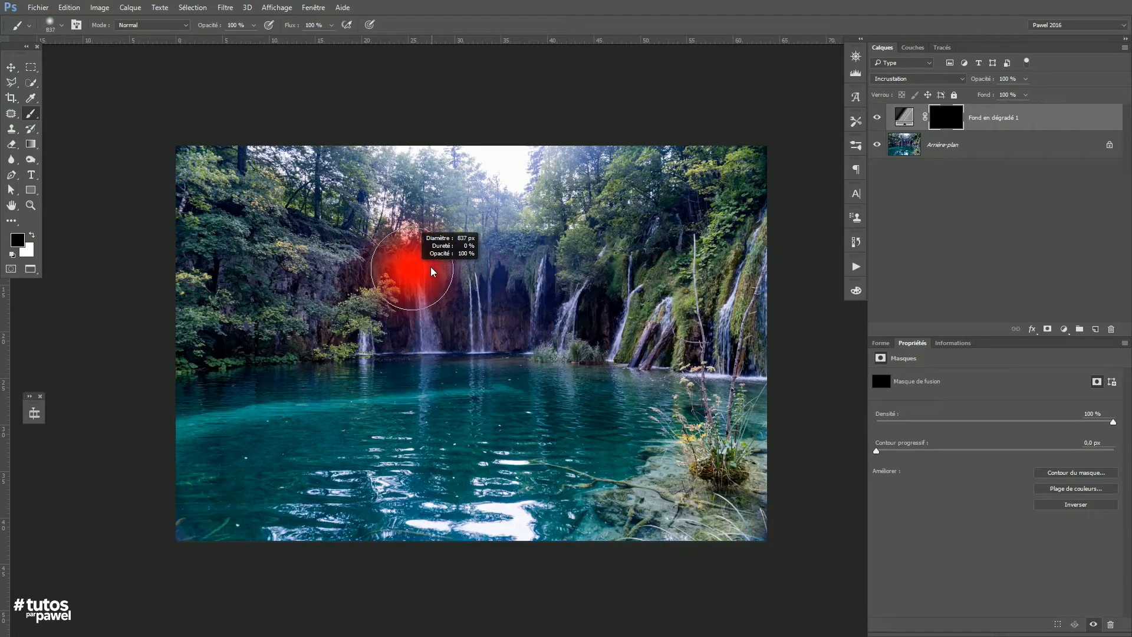
pyautogui.press('x')
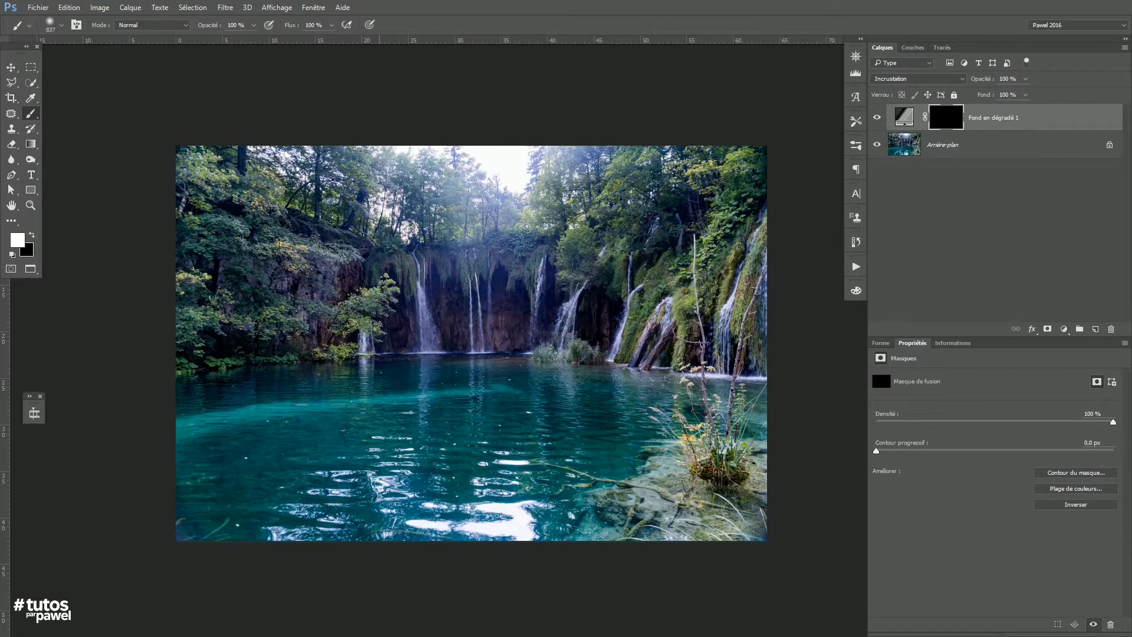
pyautogui.press('x')
pyautogui.press('x')
pyautogui.press('x')
pyautogui.press('x')
# Paint white on the mask from the sky opening down over the waterfalls and the left side of the lake to reveal the rays
pyautogui.moveTo(509, 179); pyautogui.dragTo(370, 362)
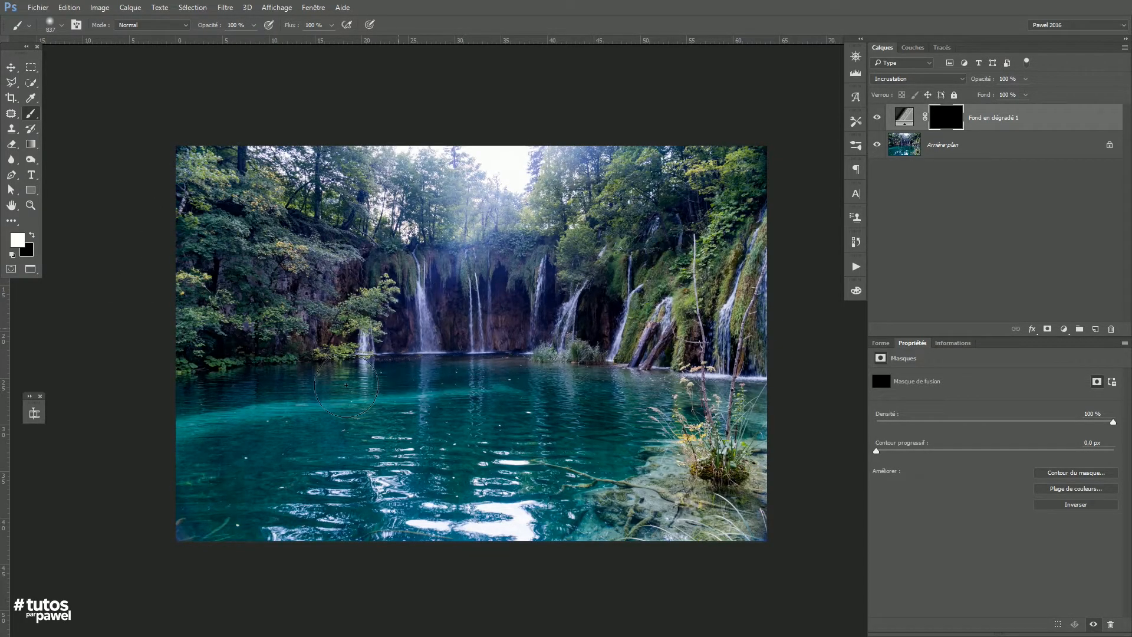
pyautogui.moveTo(481, 209)
pyautogui.mouseDown()
pyautogui.moveTo(408, 370)
pyautogui.moveTo(451, 363)
pyautogui.mouseUp()
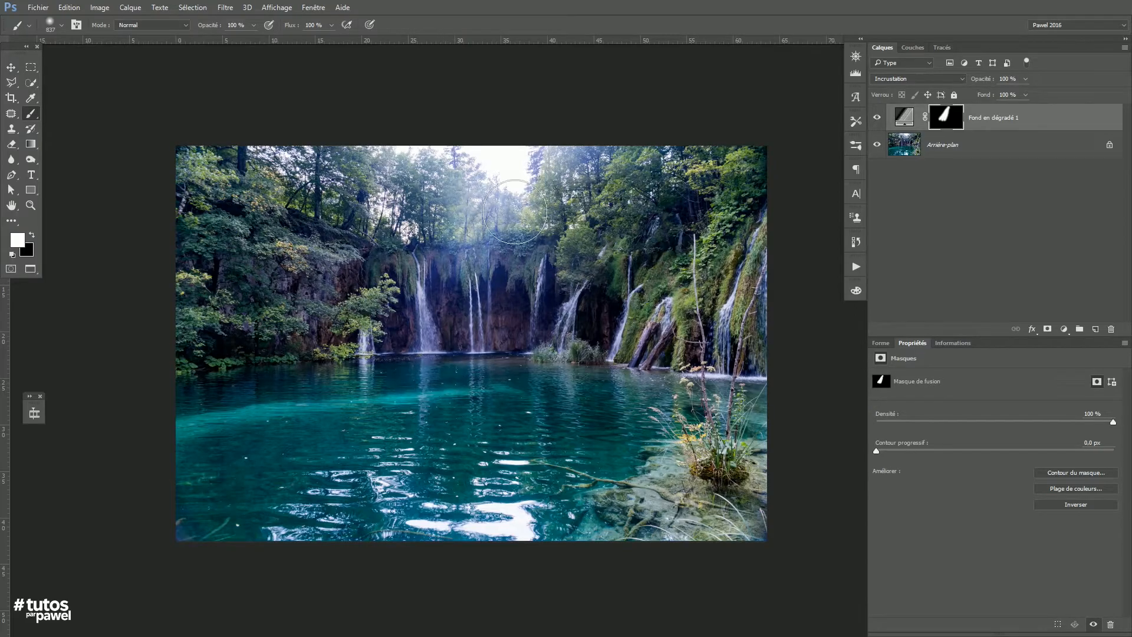
pyautogui.moveTo(509, 189); pyautogui.dragTo(516, 371)
pyautogui.moveTo(496, 172); pyautogui.dragTo(278, 402)
pyautogui.moveTo(458, 189)
pyautogui.mouseDown()
pyautogui.moveTo(387, 226)
pyautogui.moveTo(180, 423)
pyautogui.mouseUp()
pyautogui.moveTo(323, 402); pyautogui.dragTo(435, 385)
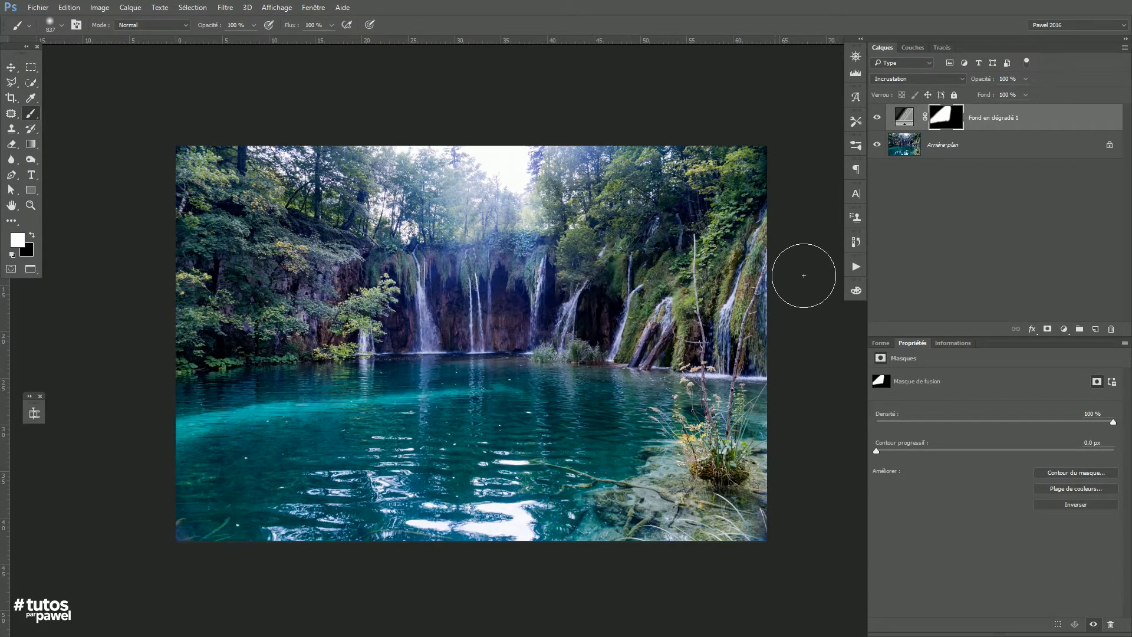
# Duplicate the masked gradient fill layer and fill the copy's mask entirely with white
pyautogui.moveTo(906, 115); pyautogui.dragTo(1095, 329)
pyautogui.press('x')
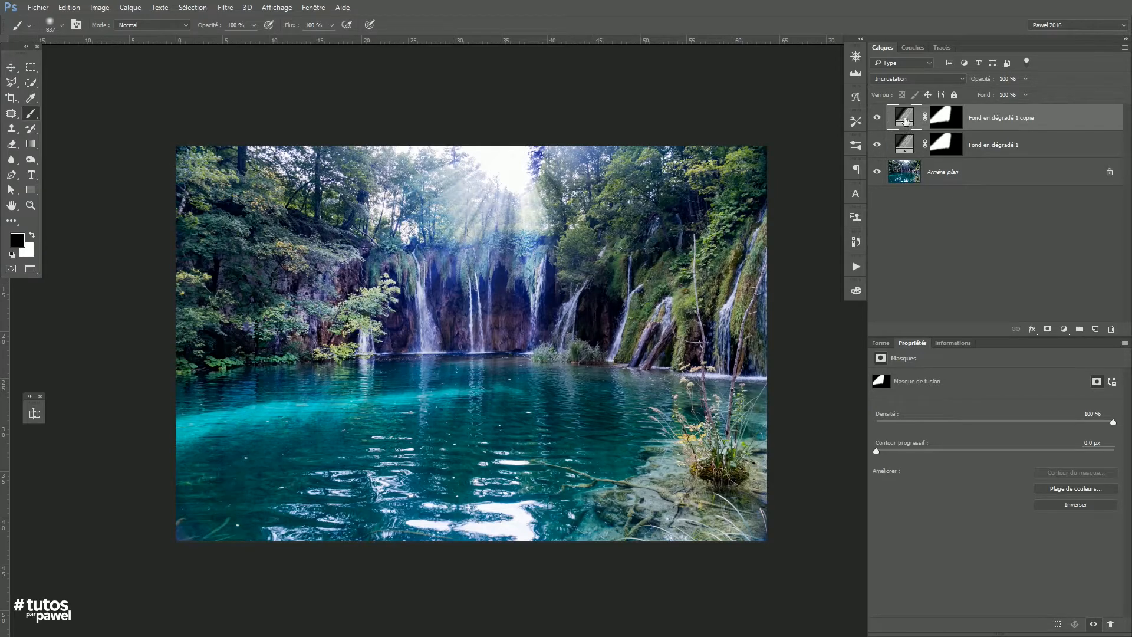
pyautogui.click(945, 122)
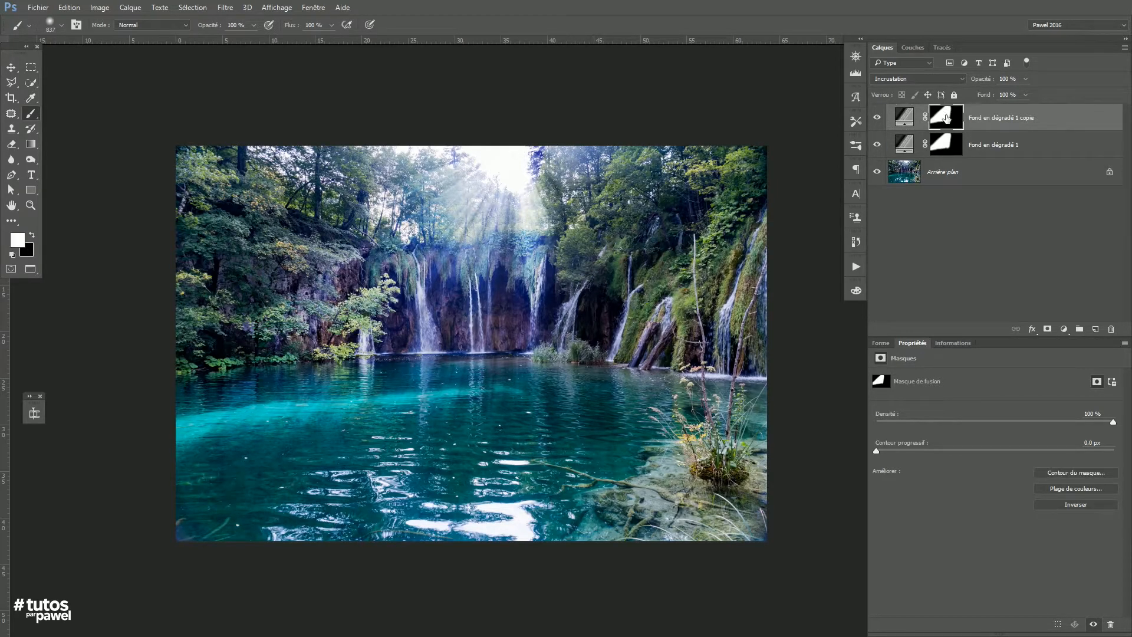
pyautogui.hotkey('ctrl', 'BackSpace')
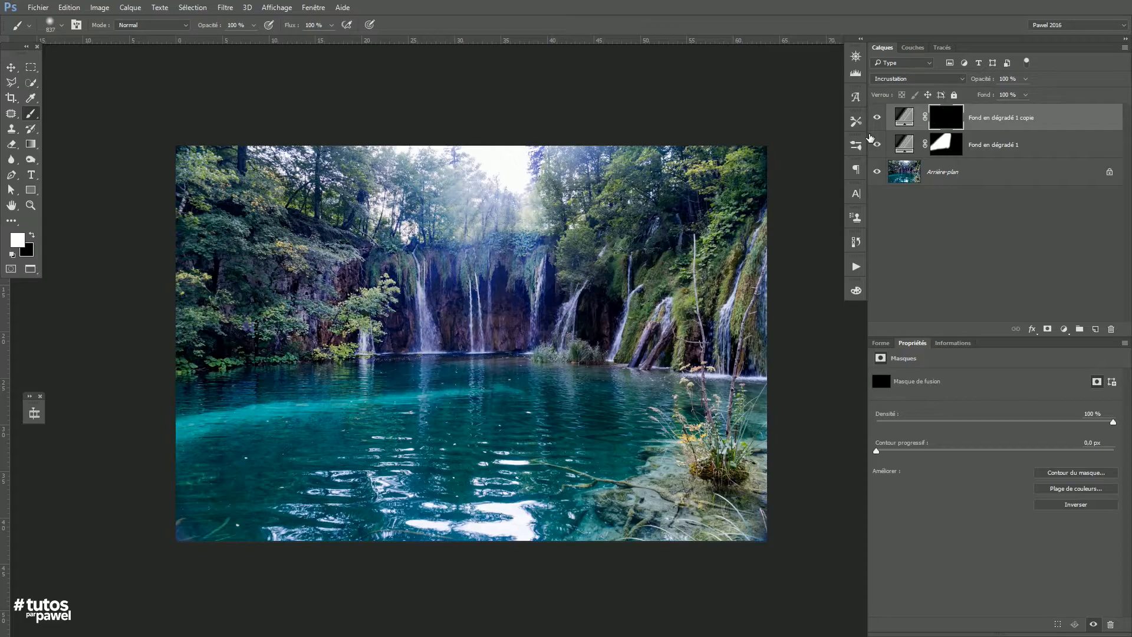
pyautogui.hotkey('alt', 'BackSpace')
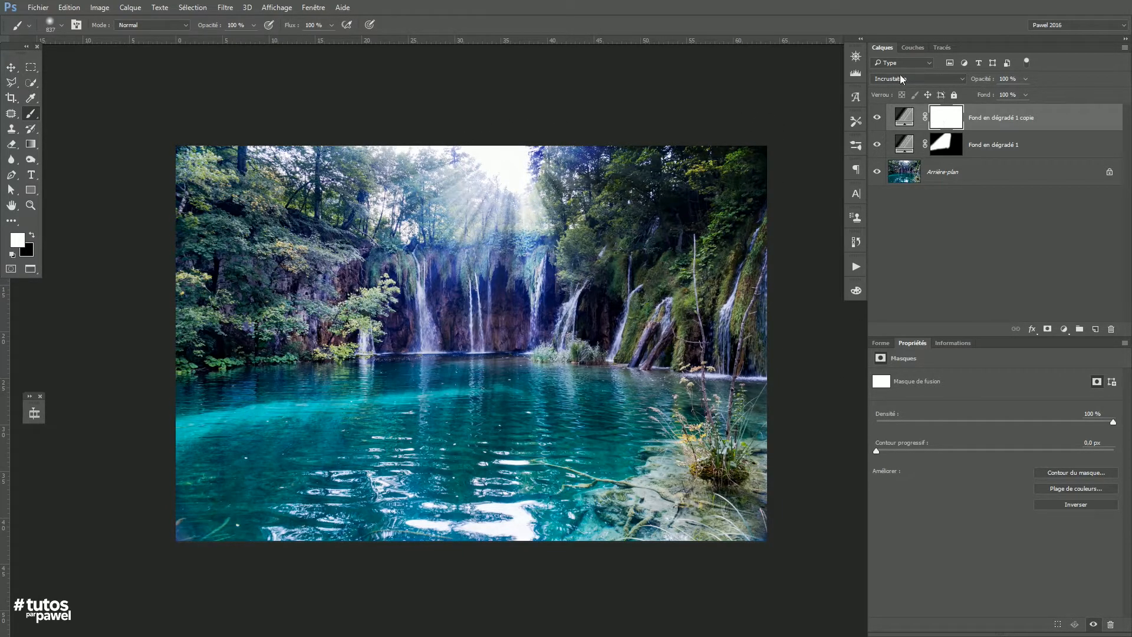
# Randomise the noise gradient of the duplicated fill layer repeatedly with Aléatoire until a mid-grey ray pattern with varied streaks results, and apply it
pyautogui.doubleClick(903, 118)
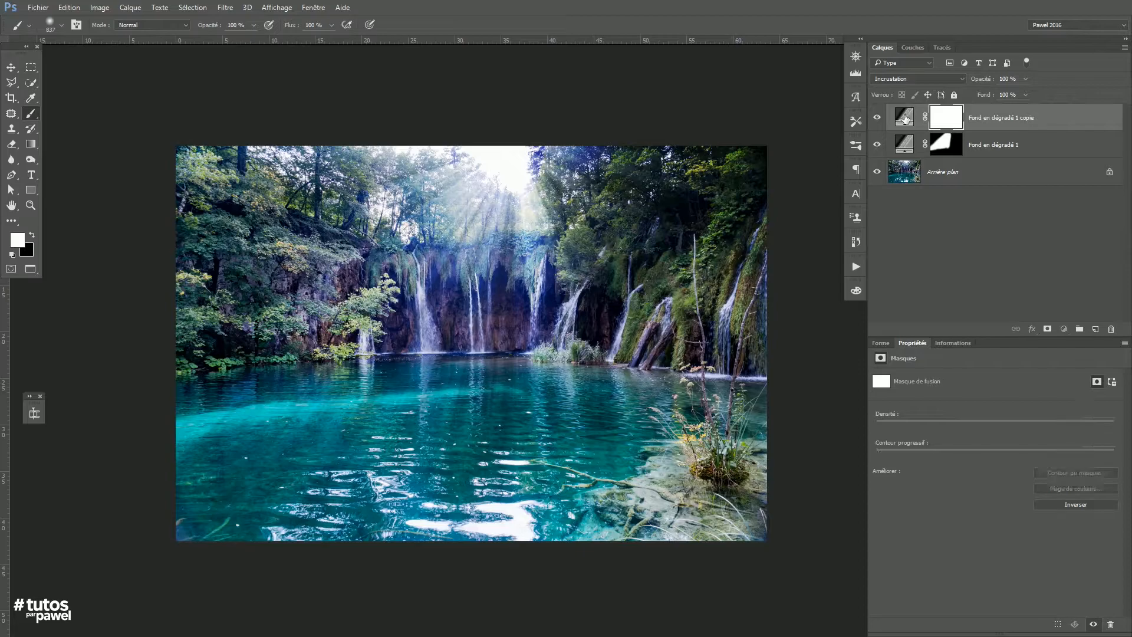
pyautogui.moveTo(824, 251); pyautogui.dragTo(782, 224)
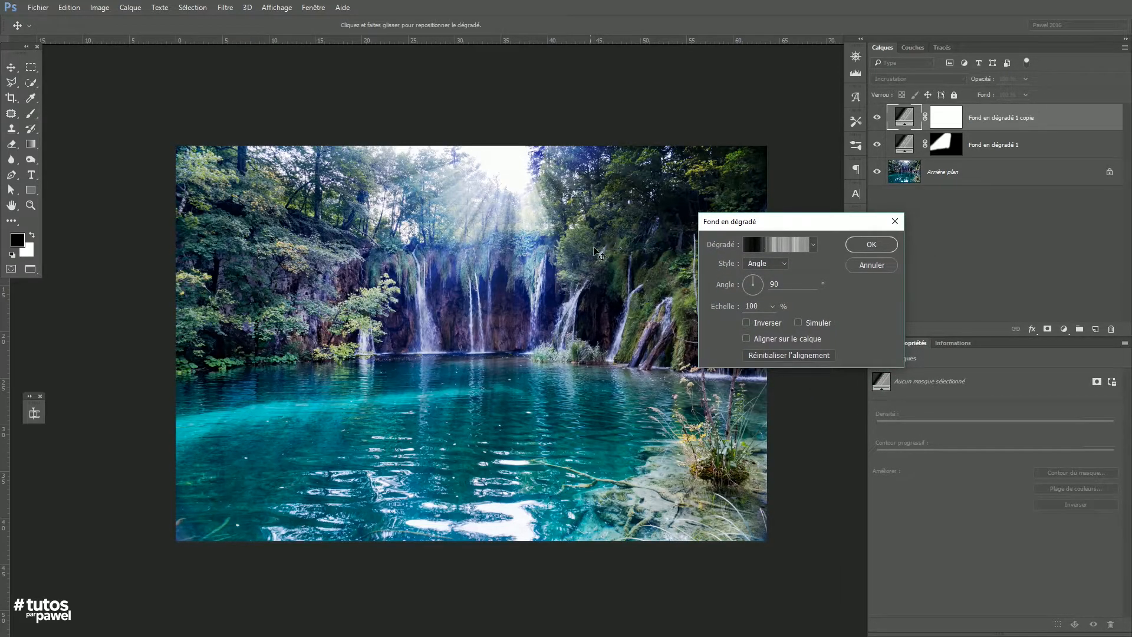
pyautogui.click(774, 243)
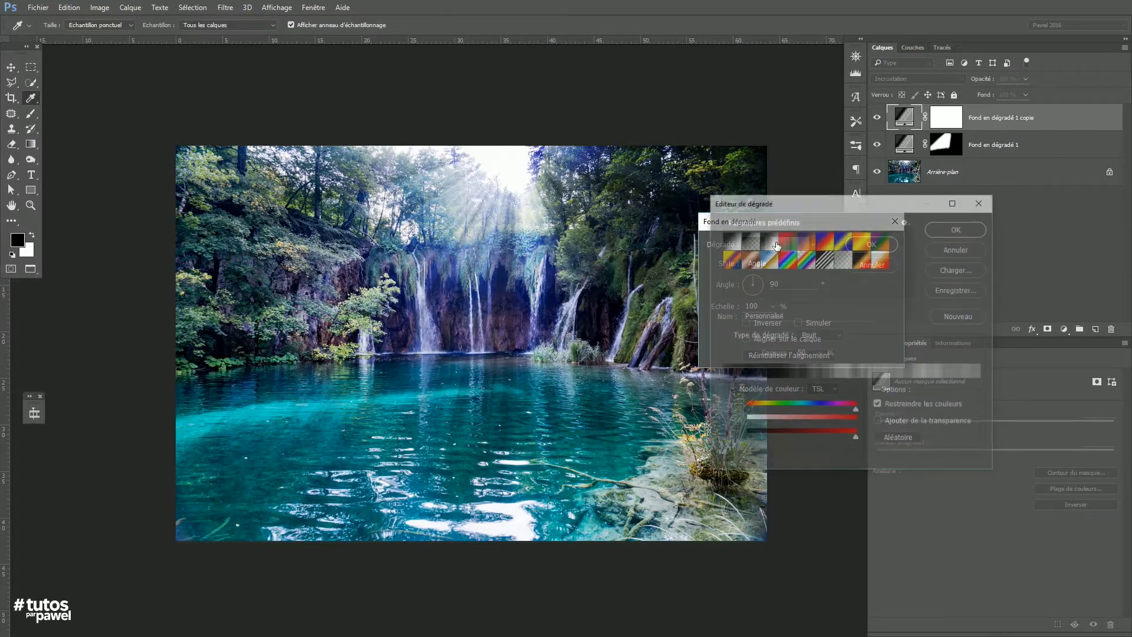
pyautogui.click(894, 439)
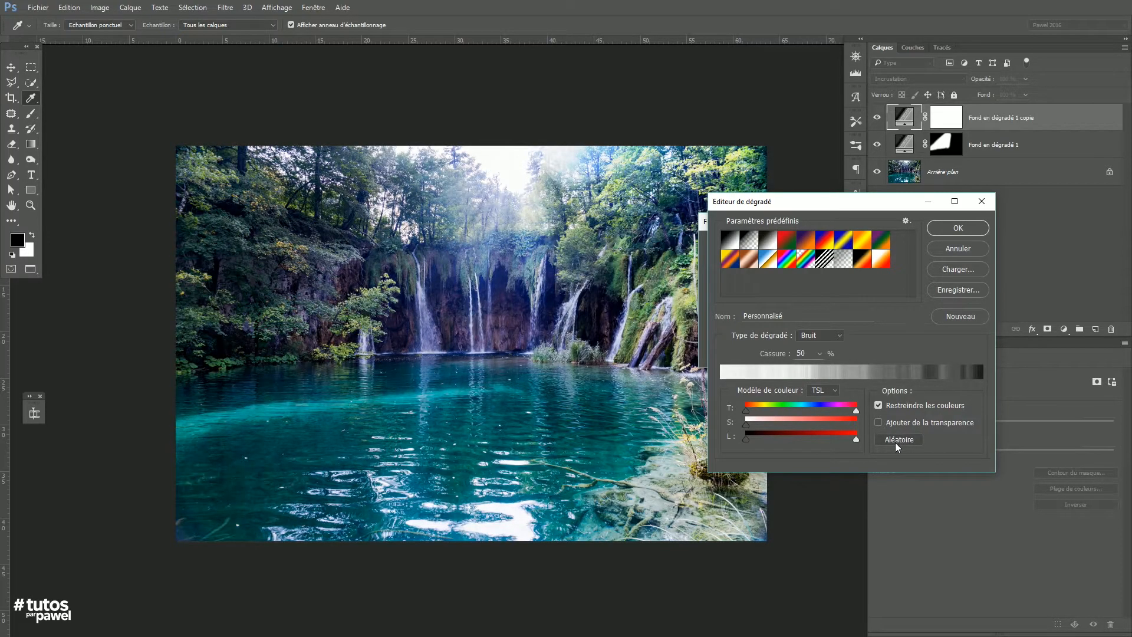
pyautogui.click(893, 438)
pyautogui.click(896, 439)
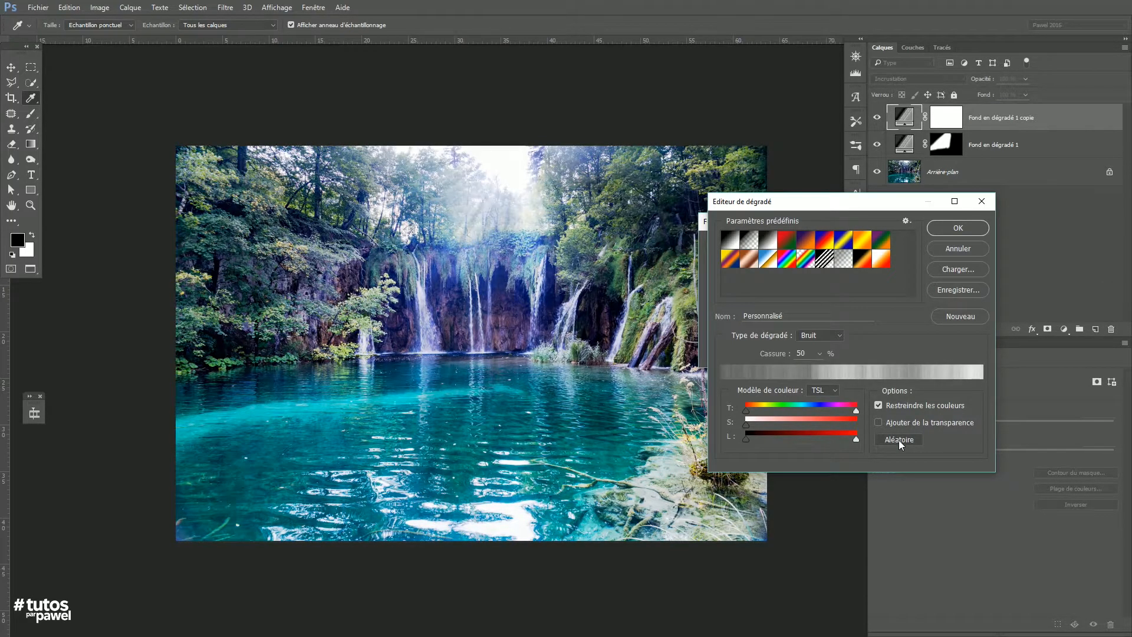
pyautogui.click(899, 441)
pyautogui.click(898, 440)
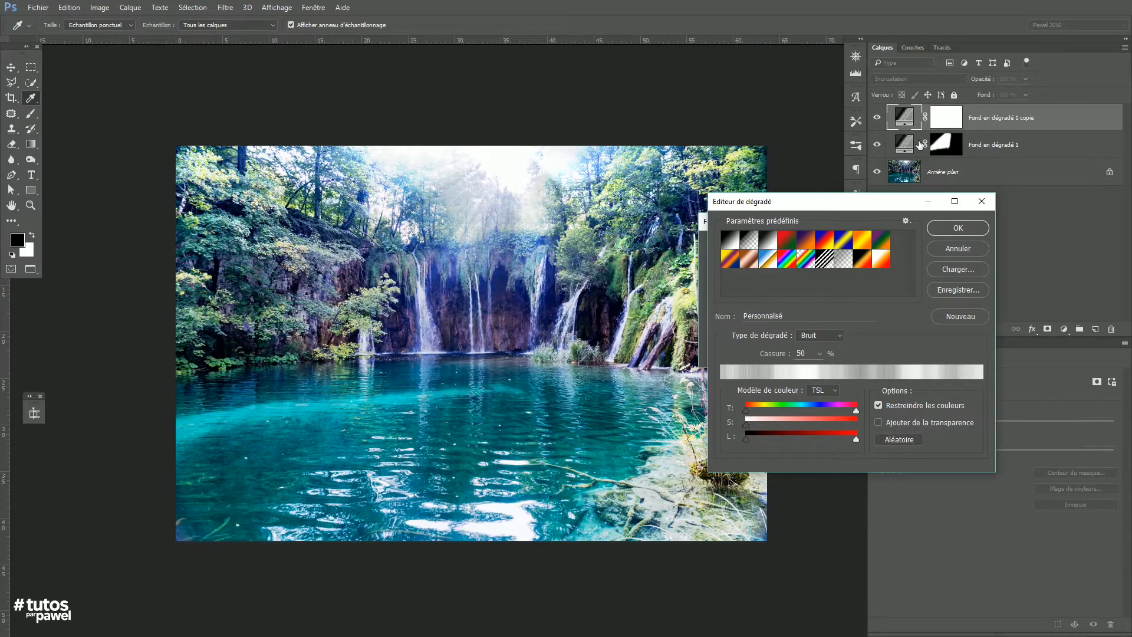
pyautogui.click(897, 439)
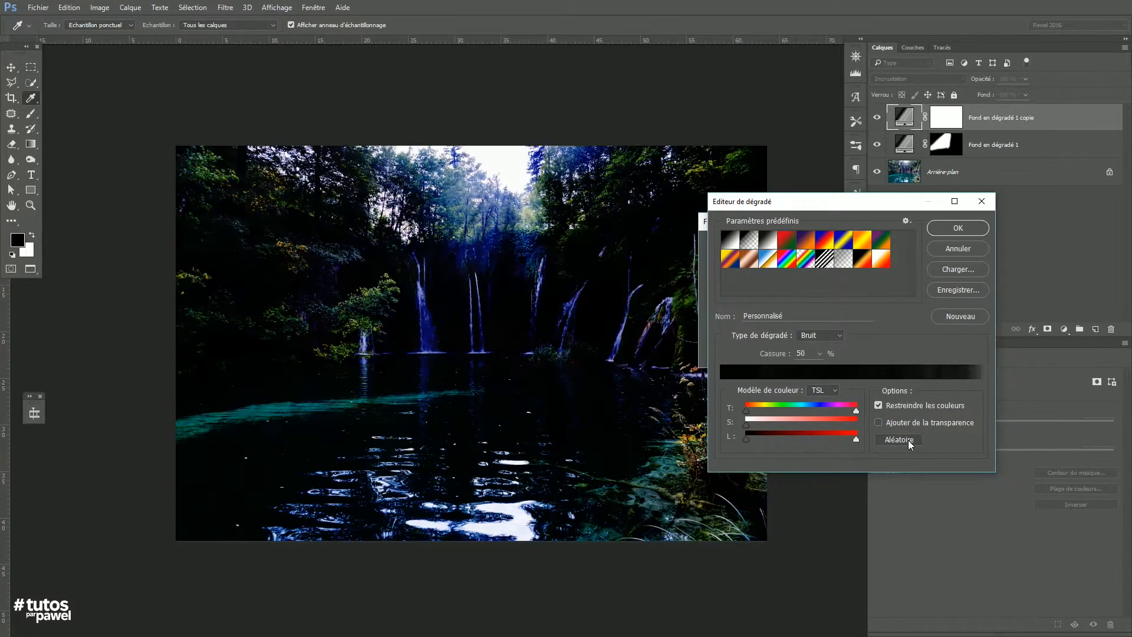
pyautogui.click(892, 440)
pyautogui.click(893, 443)
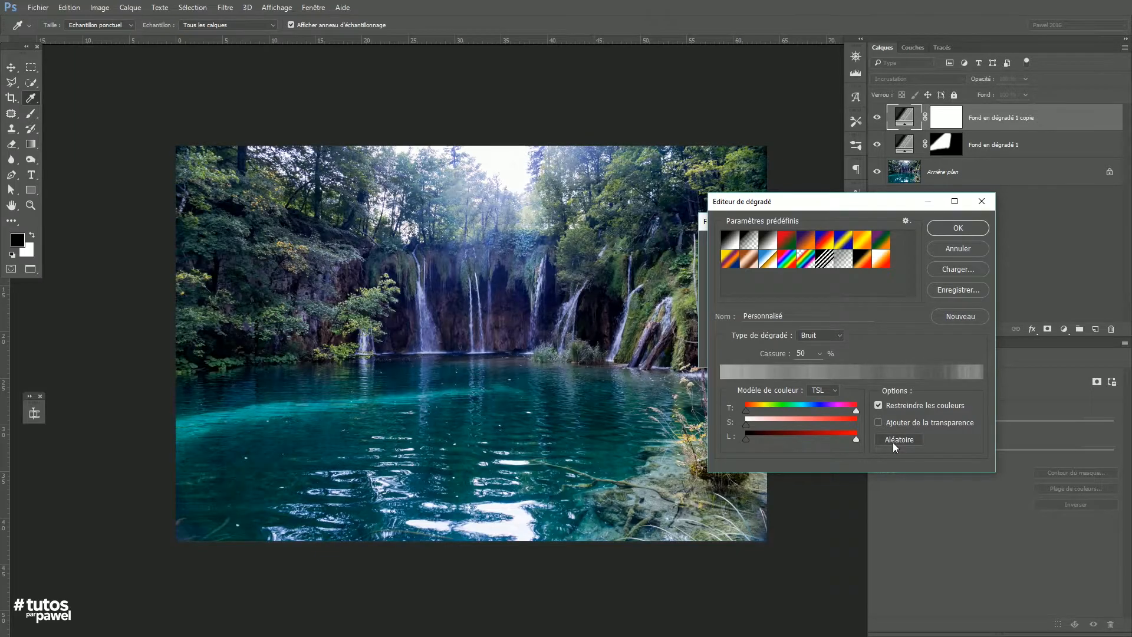
pyautogui.click(896, 440)
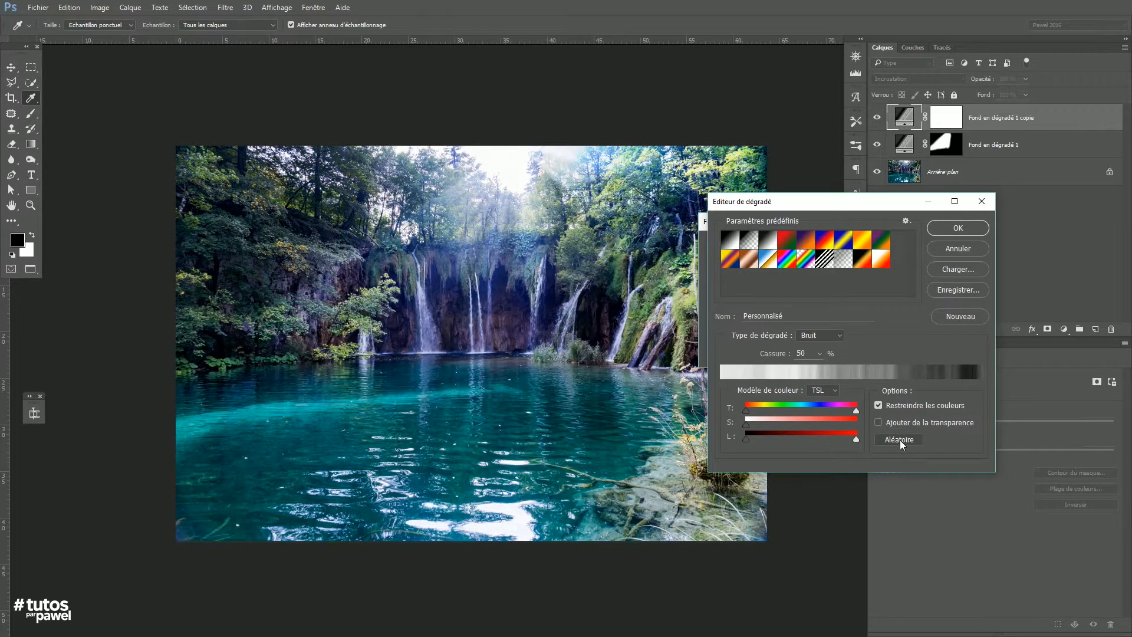
pyautogui.click(900, 439)
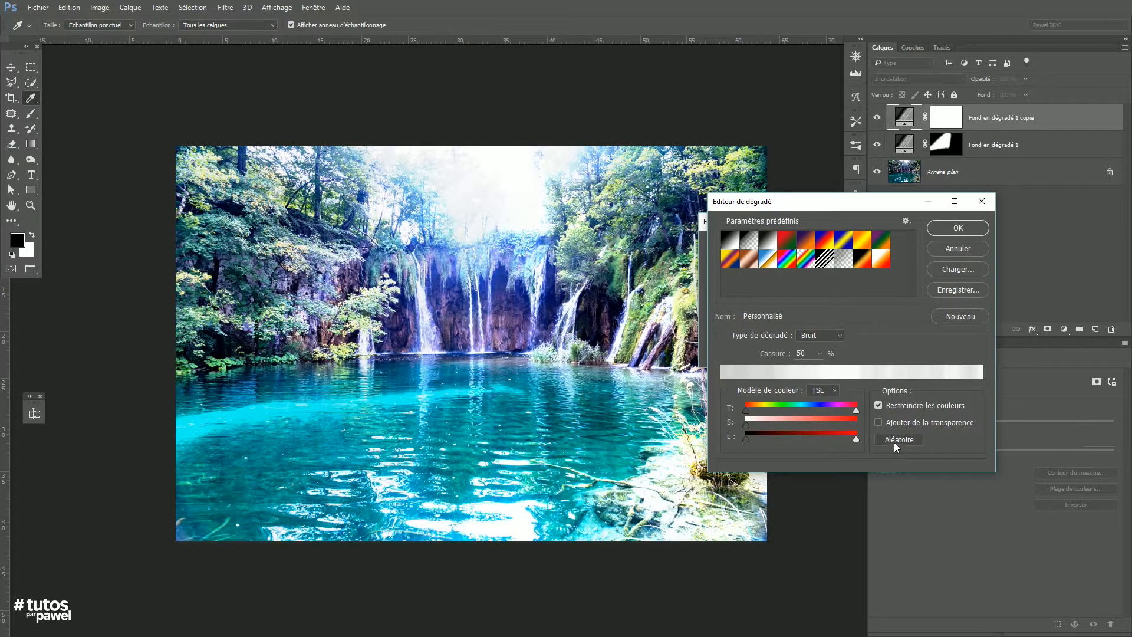
pyautogui.click(893, 442)
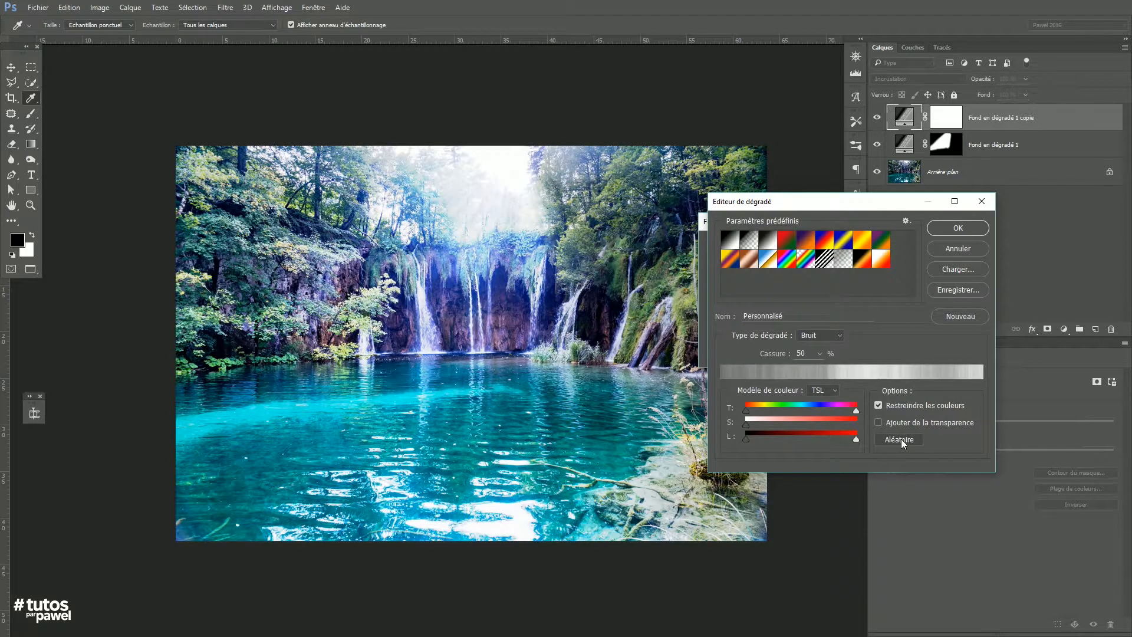
pyautogui.click(900, 440)
pyautogui.click(899, 441)
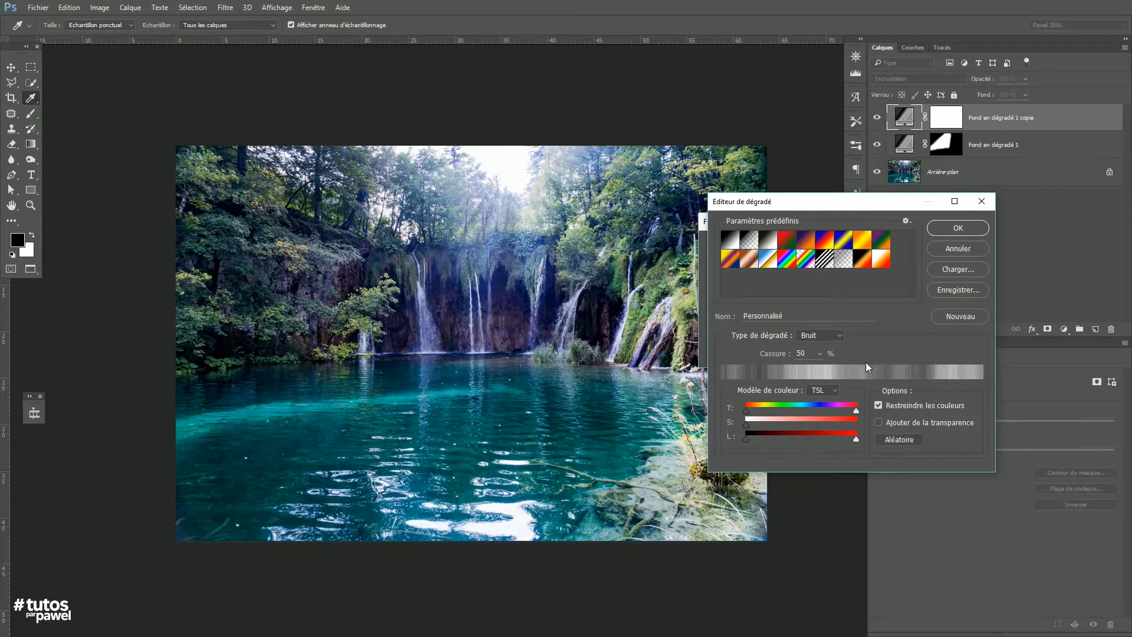
pyautogui.click(950, 228)
pyautogui.click(869, 243)
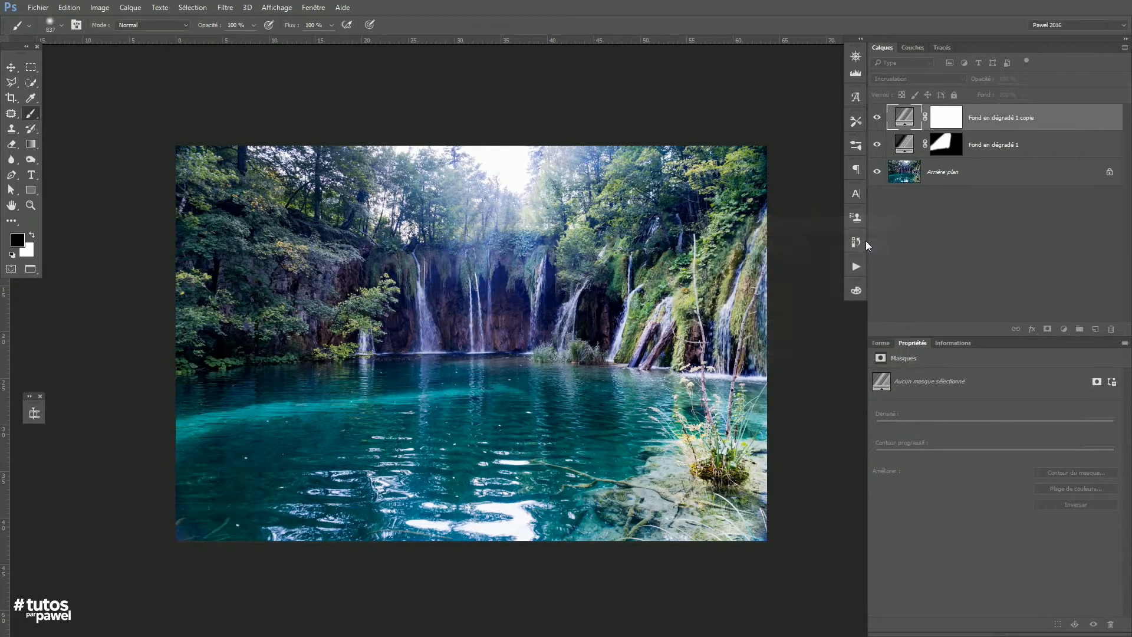
# Disable and re-enable the duplicate's mask and invert it back and forth to compare the image with and without the extra rays
pyautogui.click(946, 120)
pyautogui.keyDown('shift'); pyautogui.click(943, 120); pyautogui.keyUp('shift')
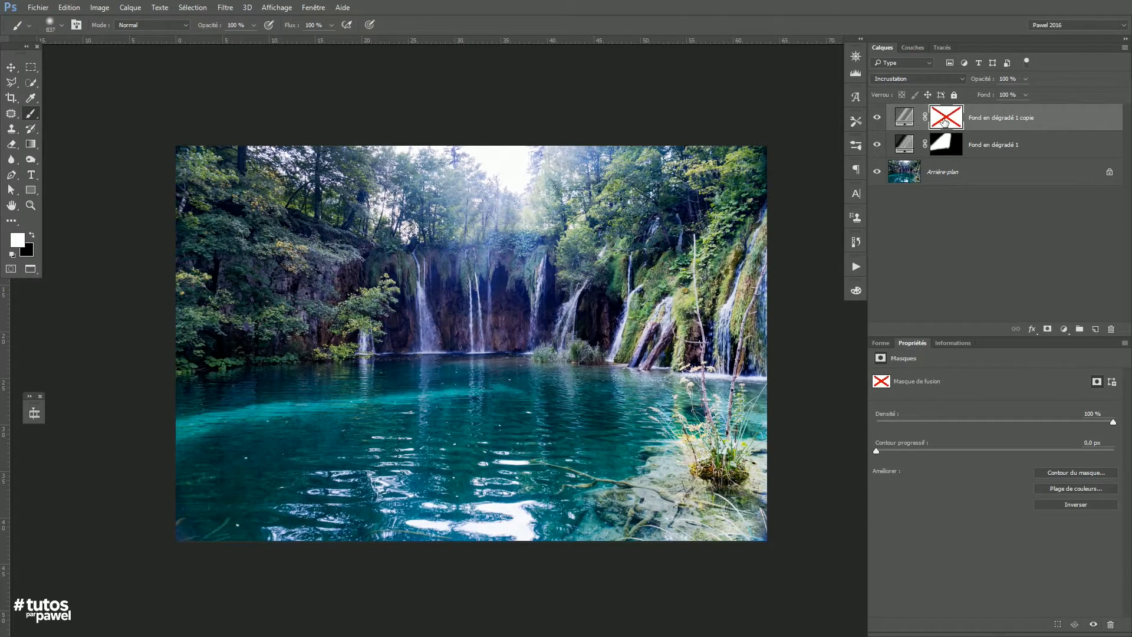
pyautogui.keyDown('shift'); pyautogui.click(939, 117); pyautogui.keyUp('shift')
pyautogui.click(947, 117)
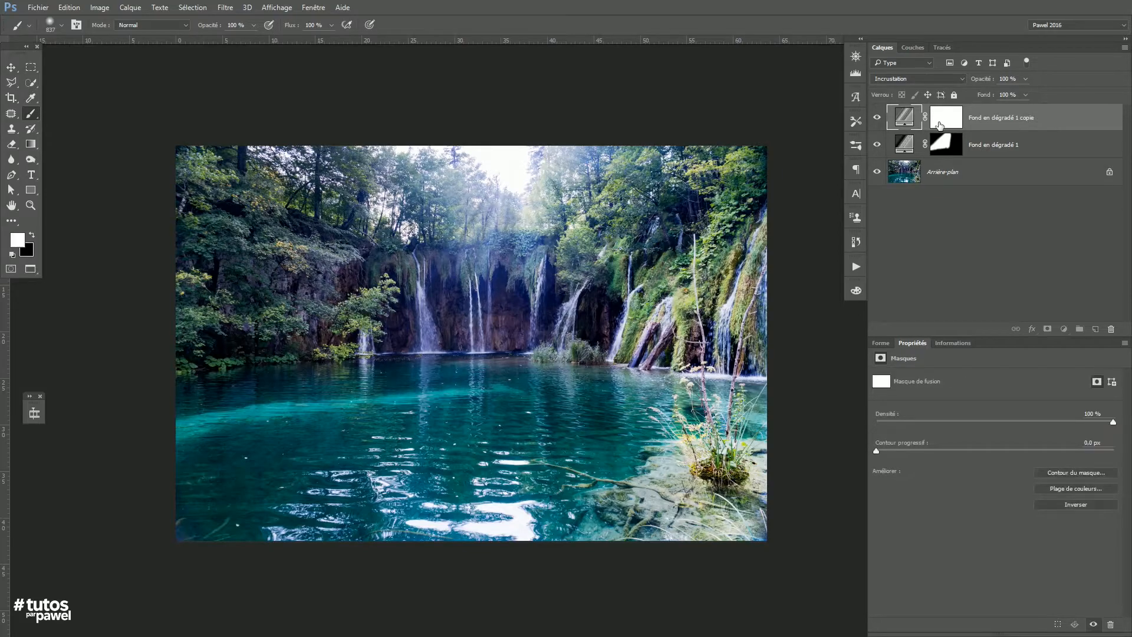
pyautogui.hotkey('ctrl', 'i')
pyautogui.hotkey('ctrl', 'i')
pyautogui.hotkey('ctrl', 'i')
pyautogui.hotkey('ctrl', 'i')
# Switch to the document OUVERTURE TUTO PS_2016_034 rayons de soleil.psd, collapse and hide the RET group, and select the Arrière-plan layer
pyautogui.click(312, 8)
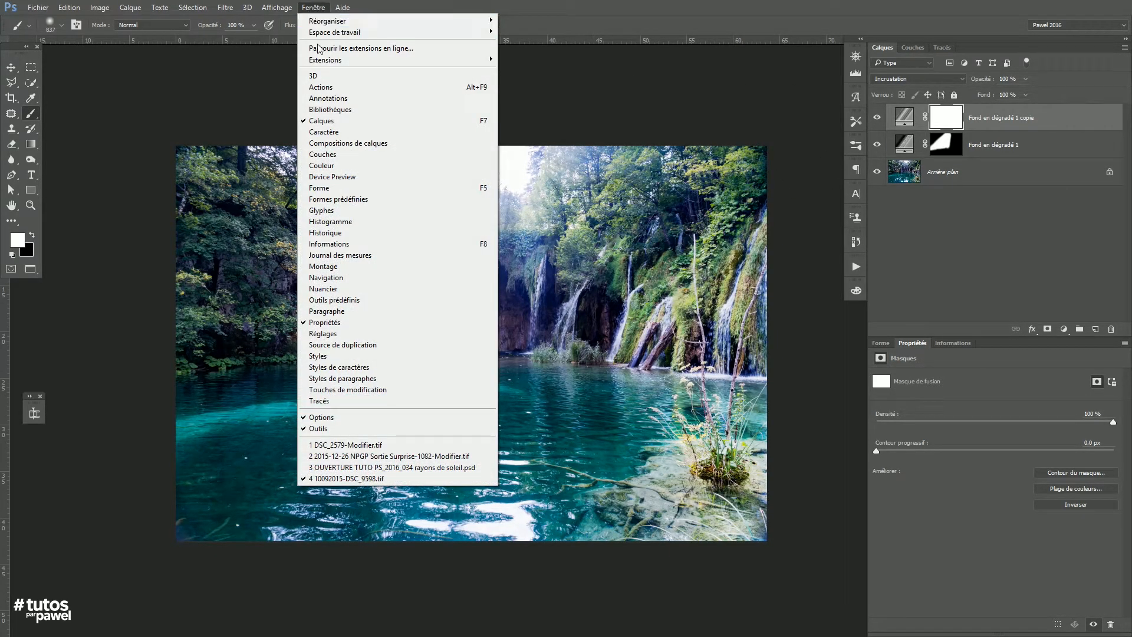
pyautogui.click(333, 466)
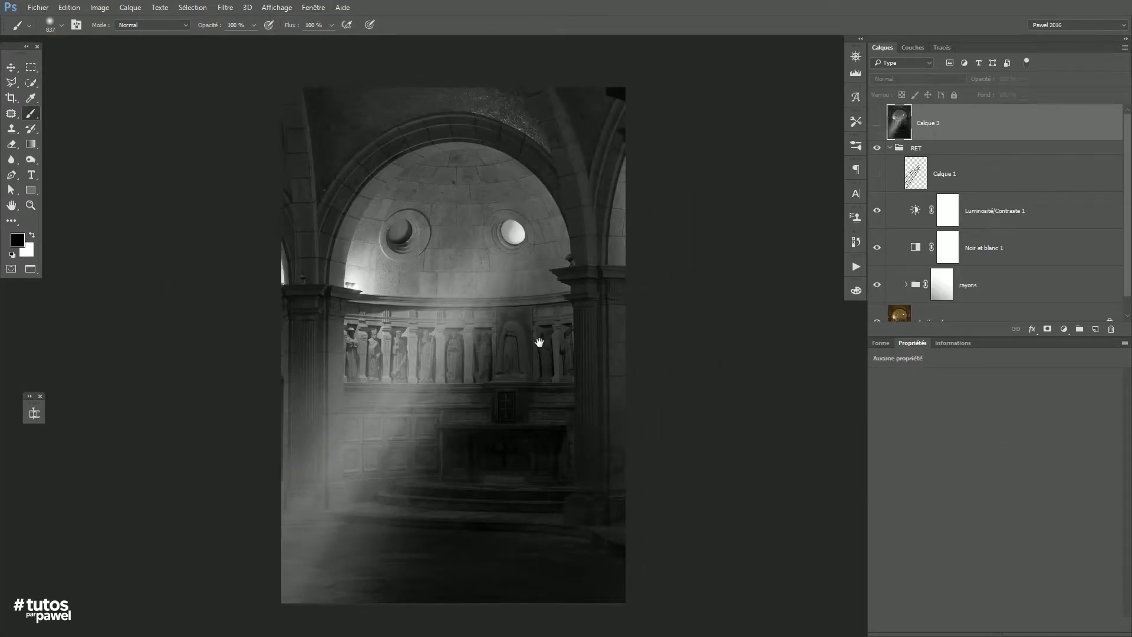
pyautogui.moveTo(539, 342); pyautogui.dragTo(564, 341)
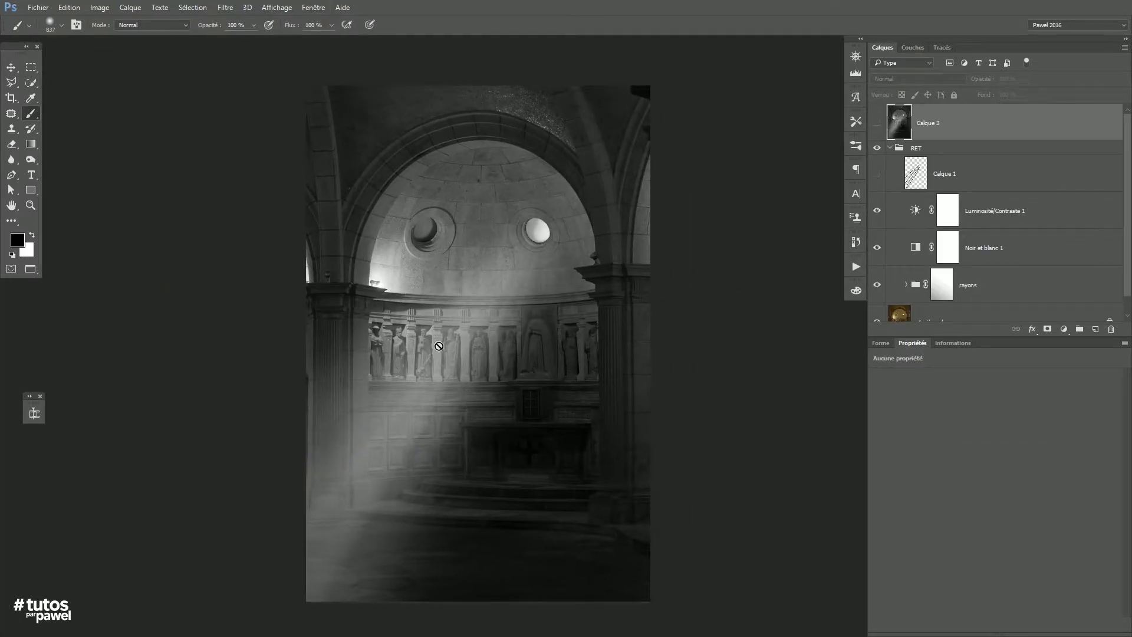
pyautogui.click(890, 148)
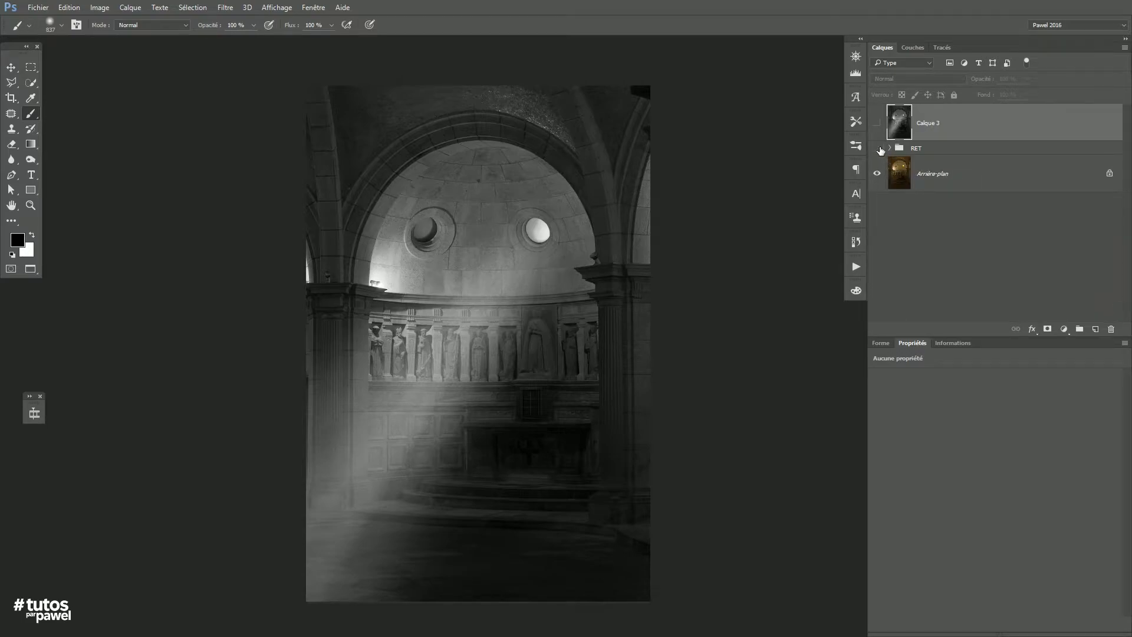
pyautogui.click(877, 149)
pyautogui.click(899, 171)
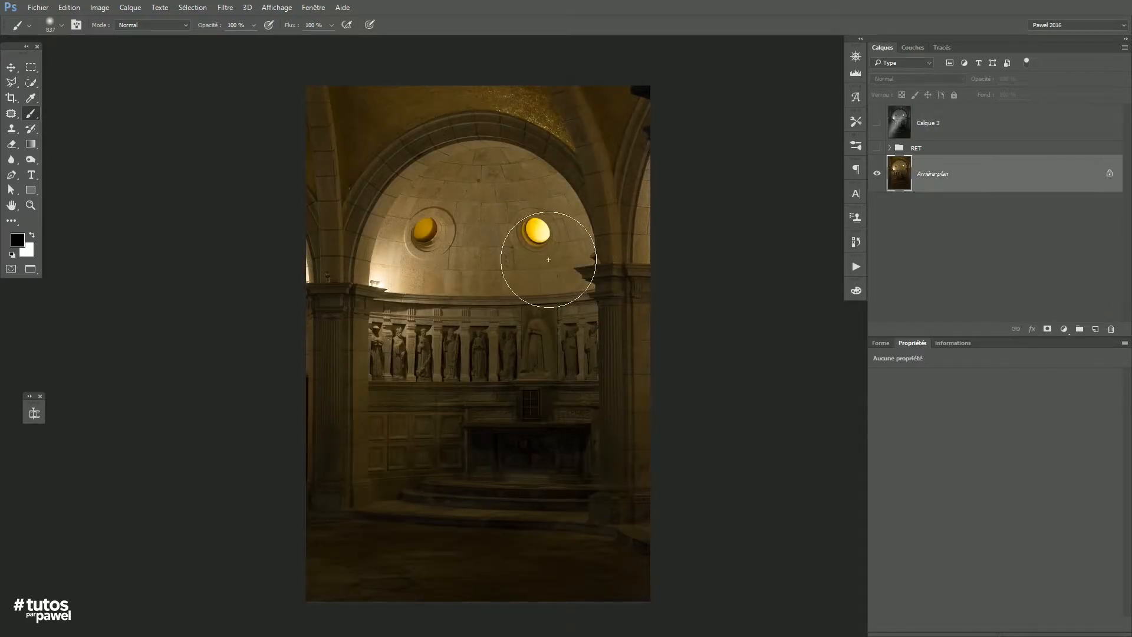
# Add a gradient fill layer above Arrière-plan and choose the Violet, orange preset in the gradient editor
pyautogui.click(1063, 329)
pyautogui.click(1001, 358)
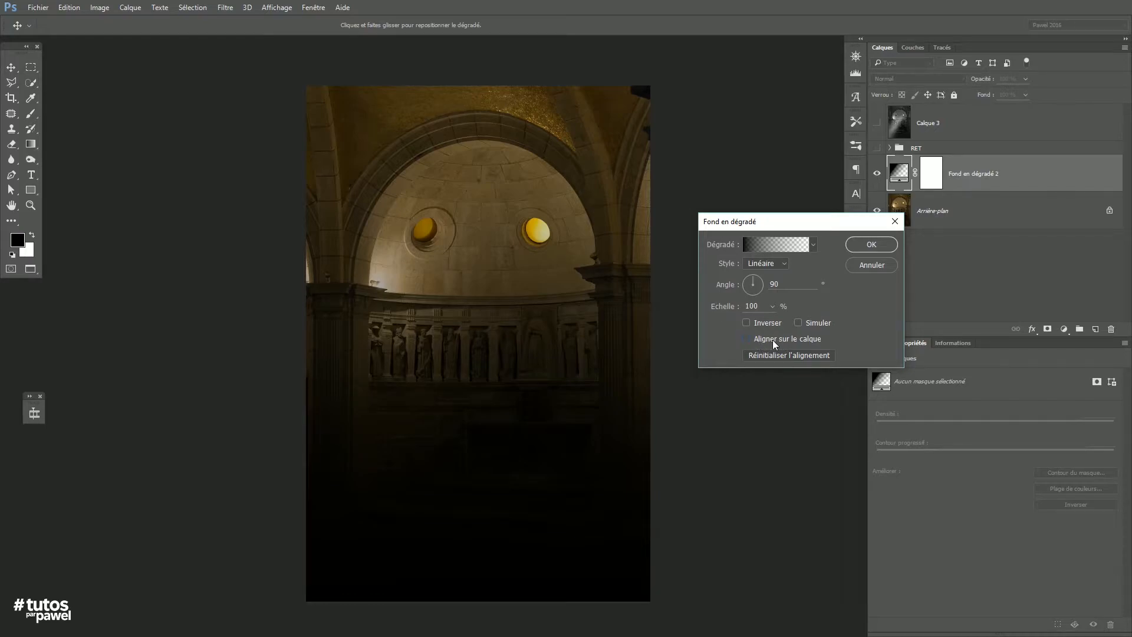
pyautogui.click(769, 244)
pyautogui.moveTo(785, 204); pyautogui.dragTo(722, 332)
pyautogui.click(742, 366)
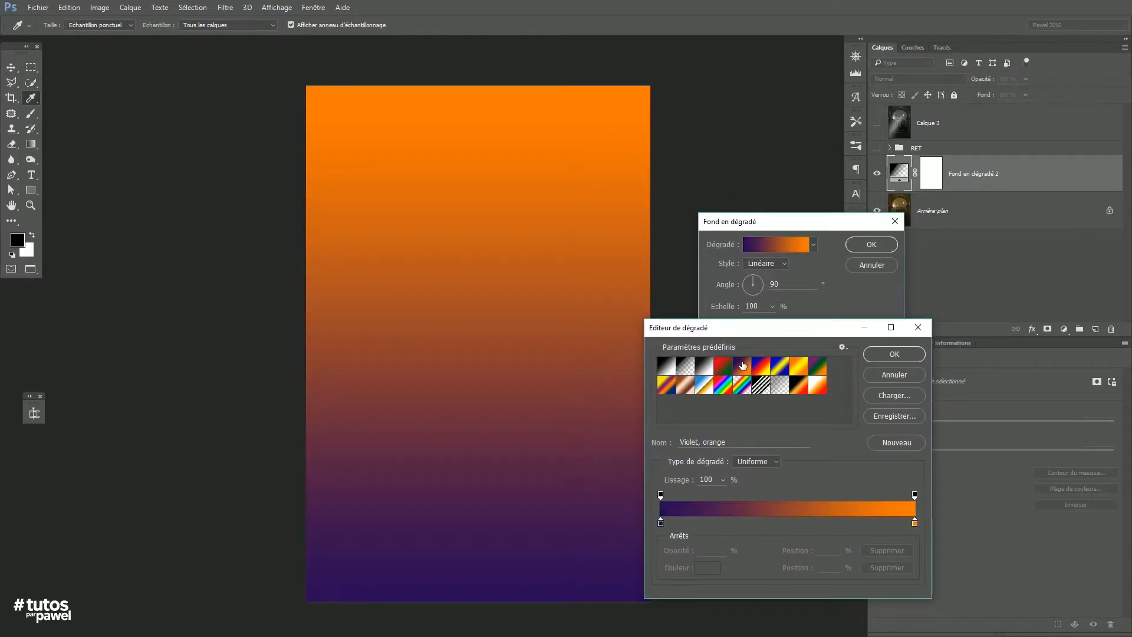
# Make the gradient a greyscale Bruit gradient with the TSL colour model, zero saturation and Restreindre les couleurs enabled, and accept it
pyautogui.click(750, 460)
pyautogui.click(742, 482)
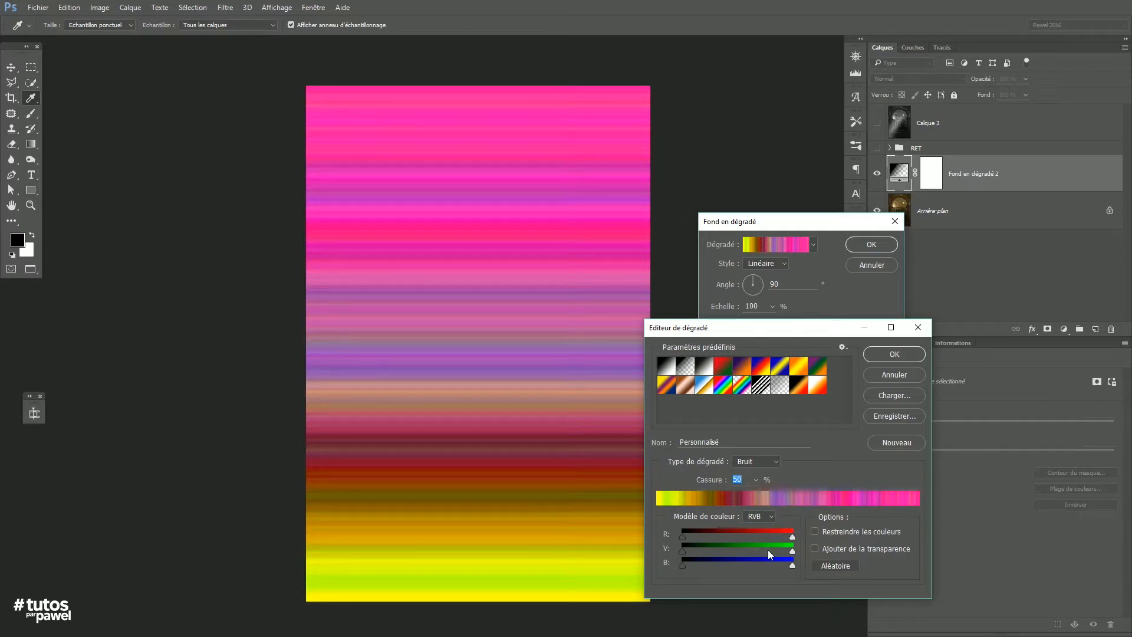
pyautogui.click(757, 516)
pyautogui.click(758, 530)
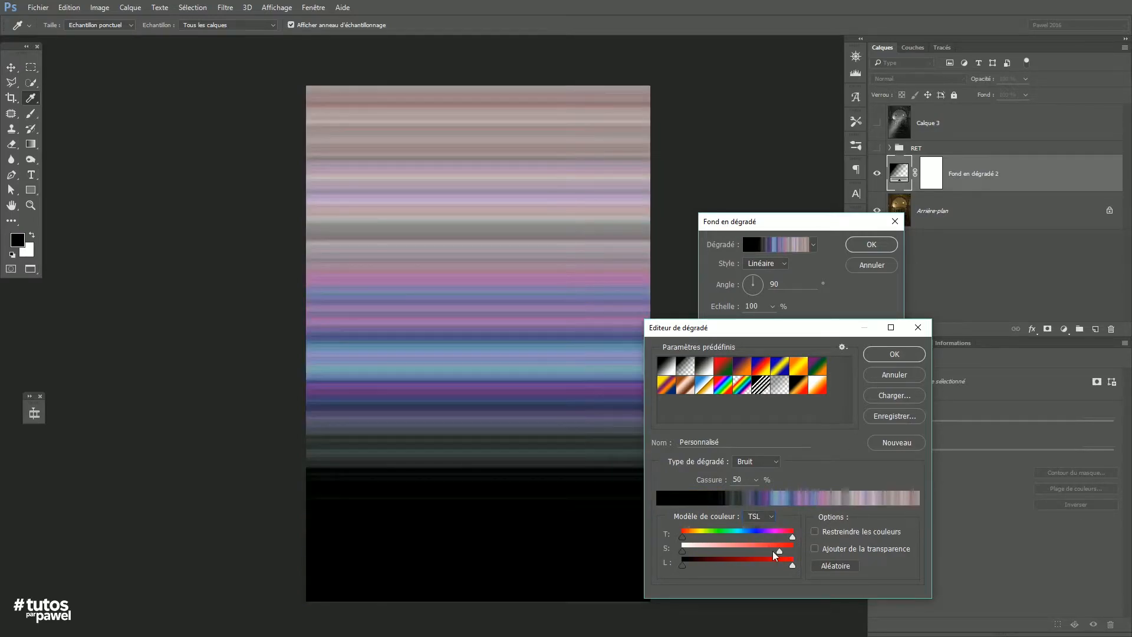
pyautogui.moveTo(782, 552); pyautogui.dragTo(670, 552)
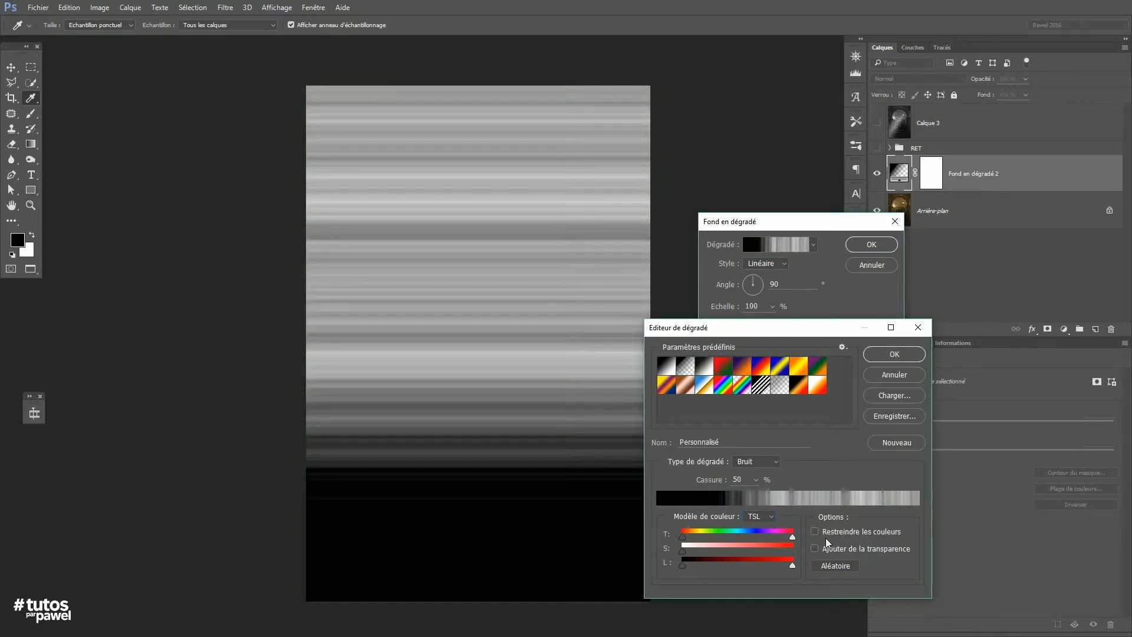
pyautogui.click(827, 535)
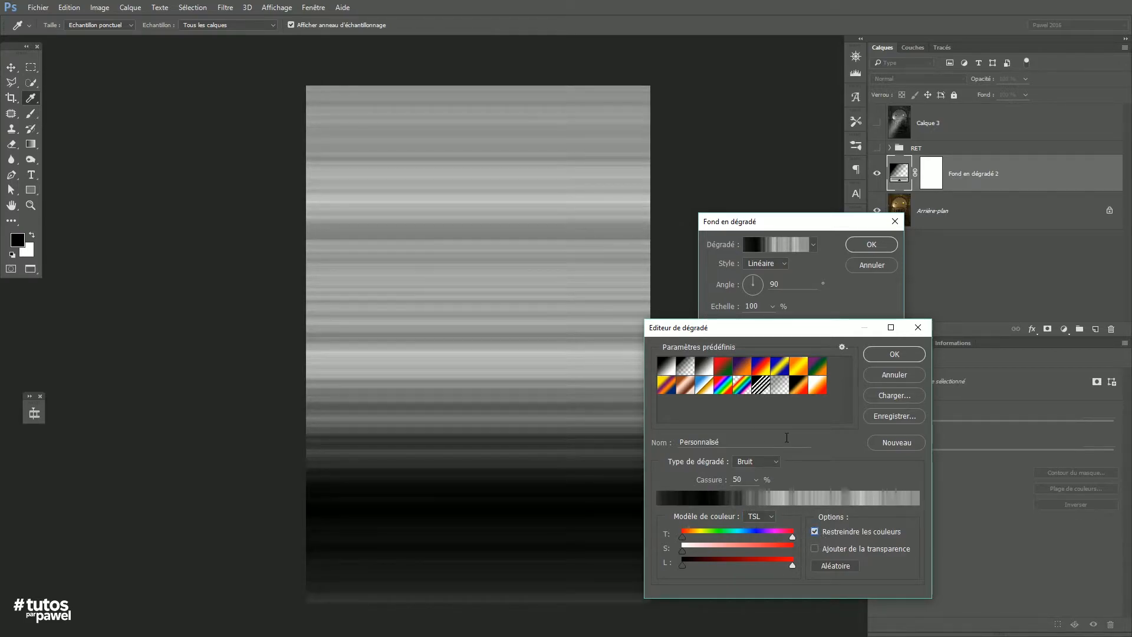
pyautogui.click(894, 355)
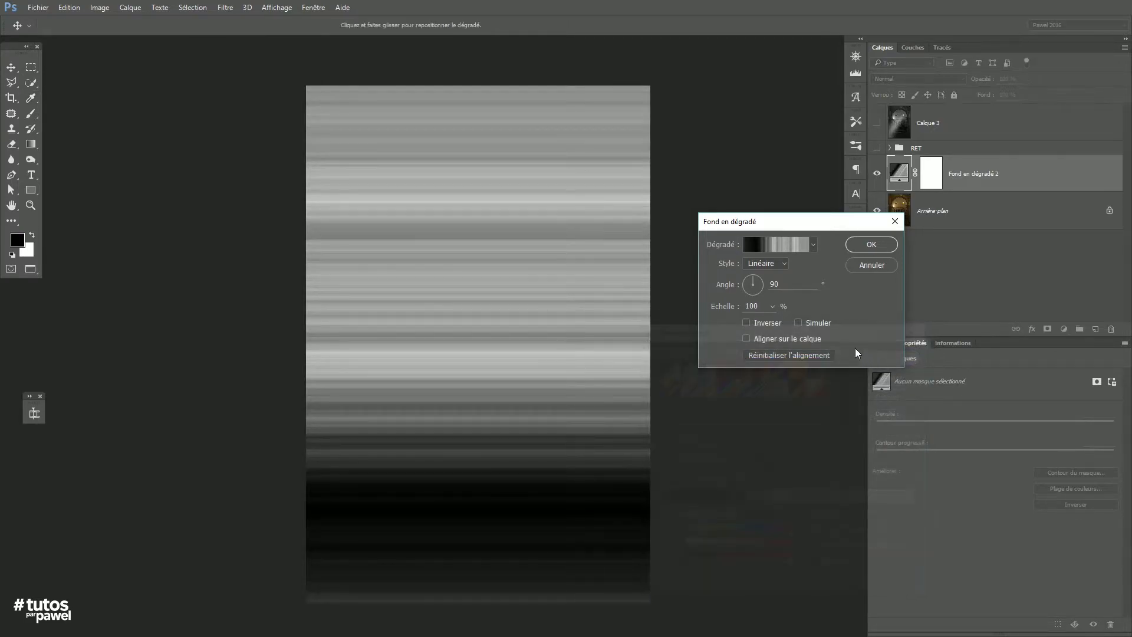
# Set the gradient fill's style to Angle and lower the fill layer's opacity to 50 %
pyautogui.click(767, 263)
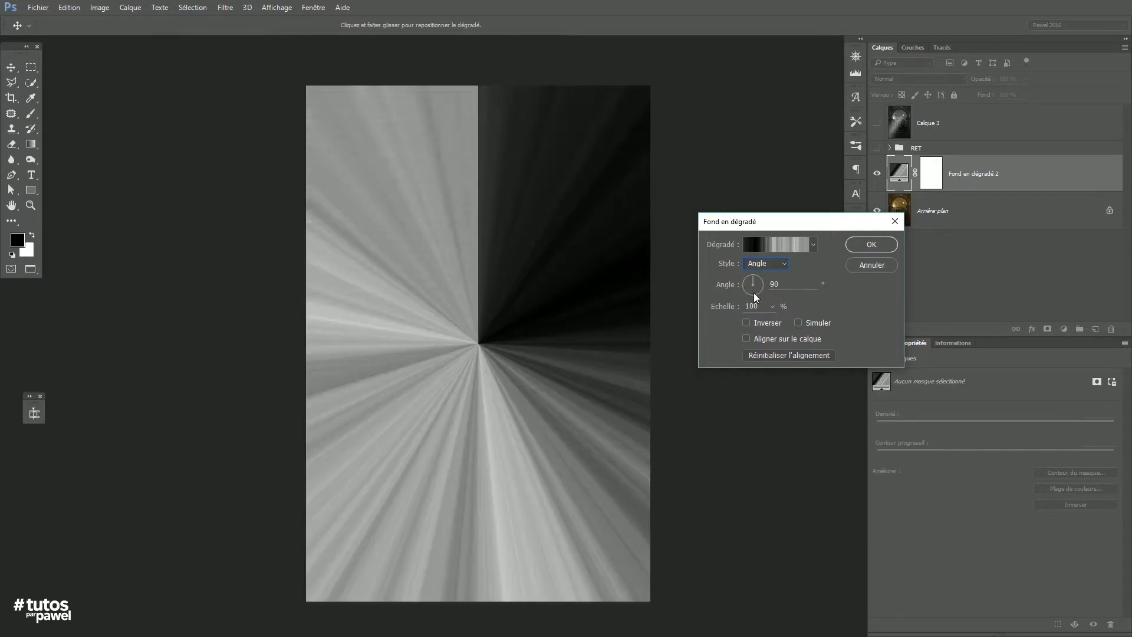
pyautogui.click(867, 244)
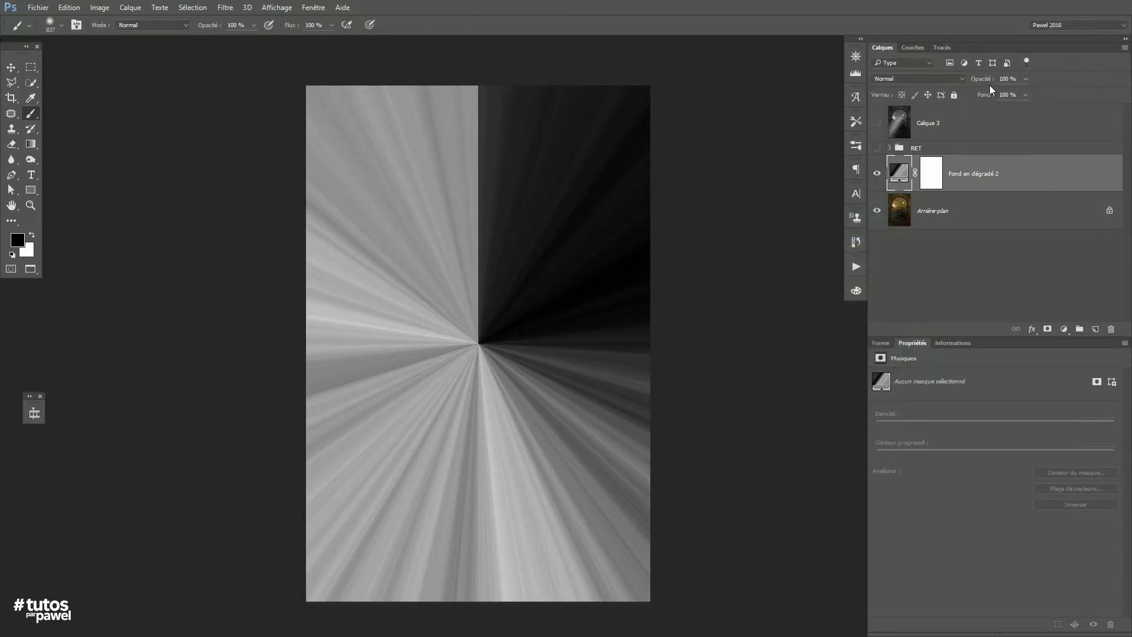
pyautogui.write('50')
pyautogui.press('Return')
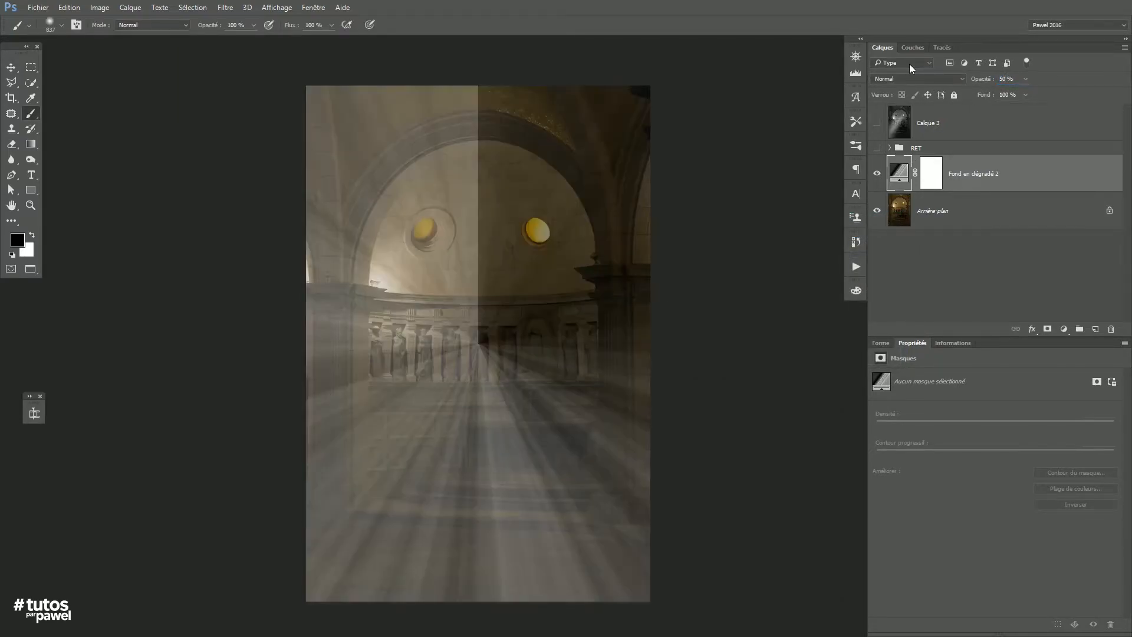
# Reposition the gradient so that its rays originate from the bright round window on the right of the apse
pyautogui.click(11, 66)
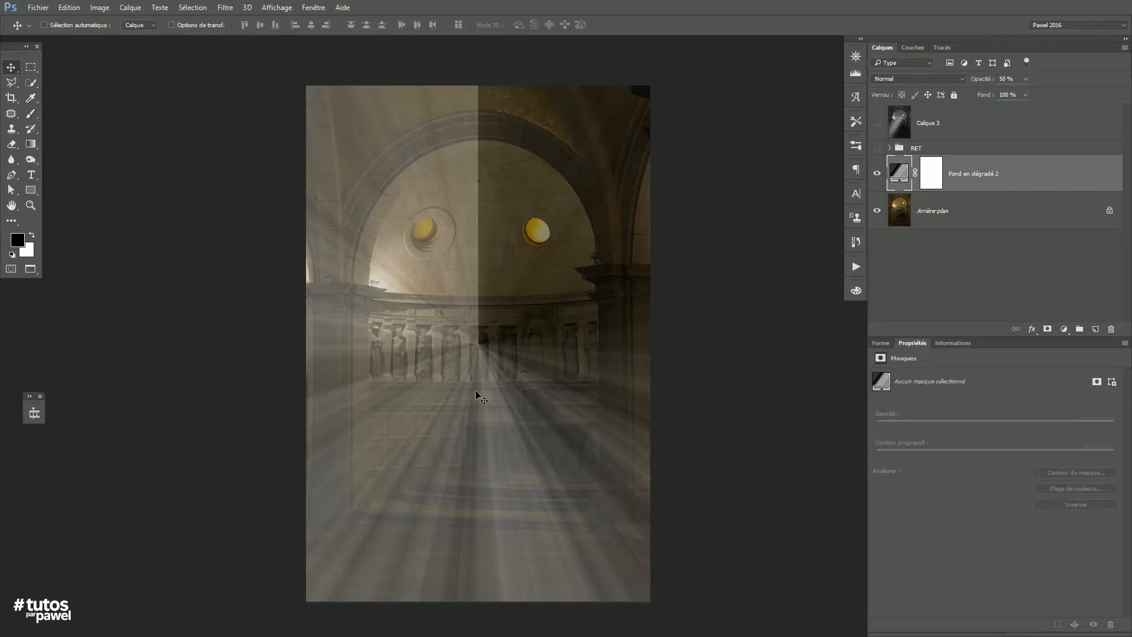
pyautogui.moveTo(477, 352); pyautogui.dragTo(530, 250)
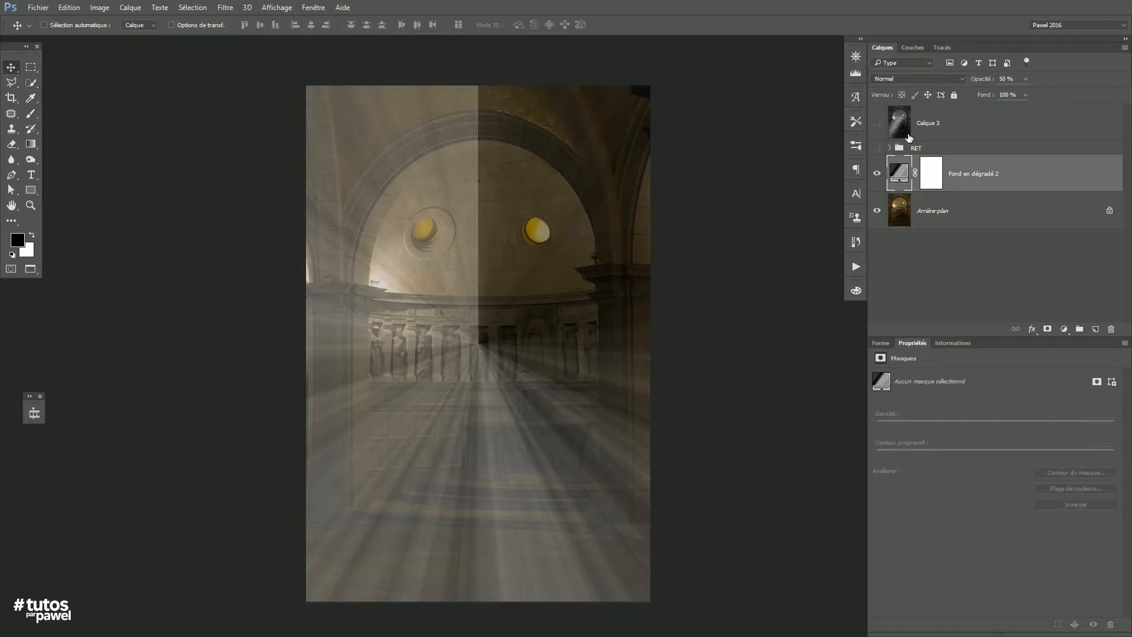
pyautogui.doubleClick(898, 175)
pyautogui.moveTo(772, 236); pyautogui.dragTo(766, 273)
pyautogui.moveTo(486, 353); pyautogui.dragTo(541, 238)
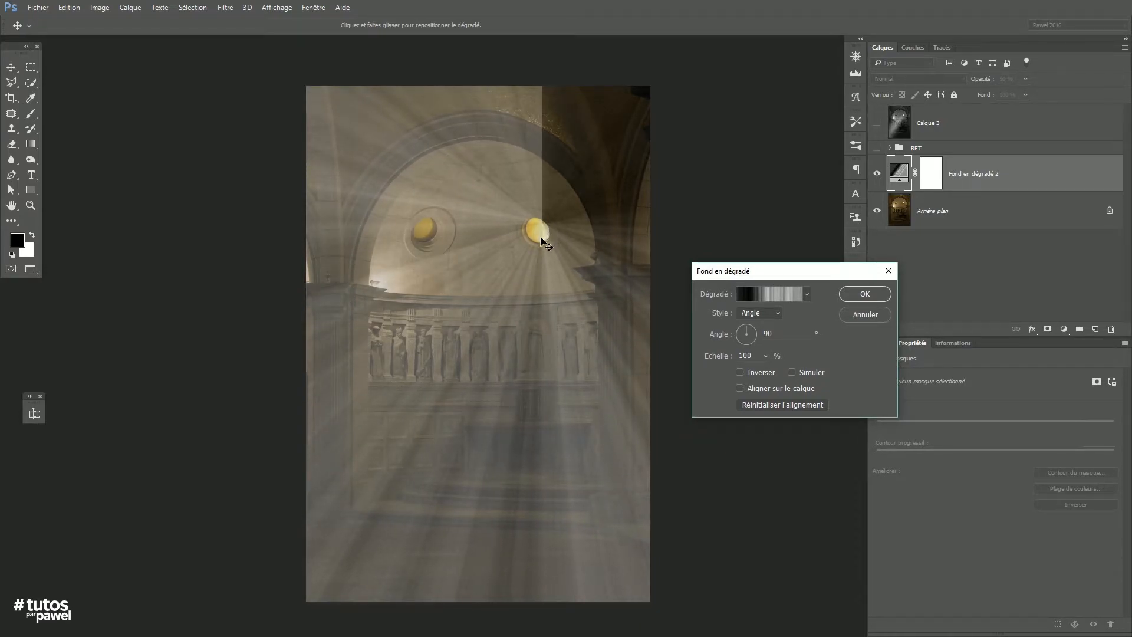
pyautogui.click(859, 290)
# Select the gradient fill layer's mask, make white the foreground colour, and invert the mask to black
pyautogui.click(927, 184)
pyautogui.press('x')
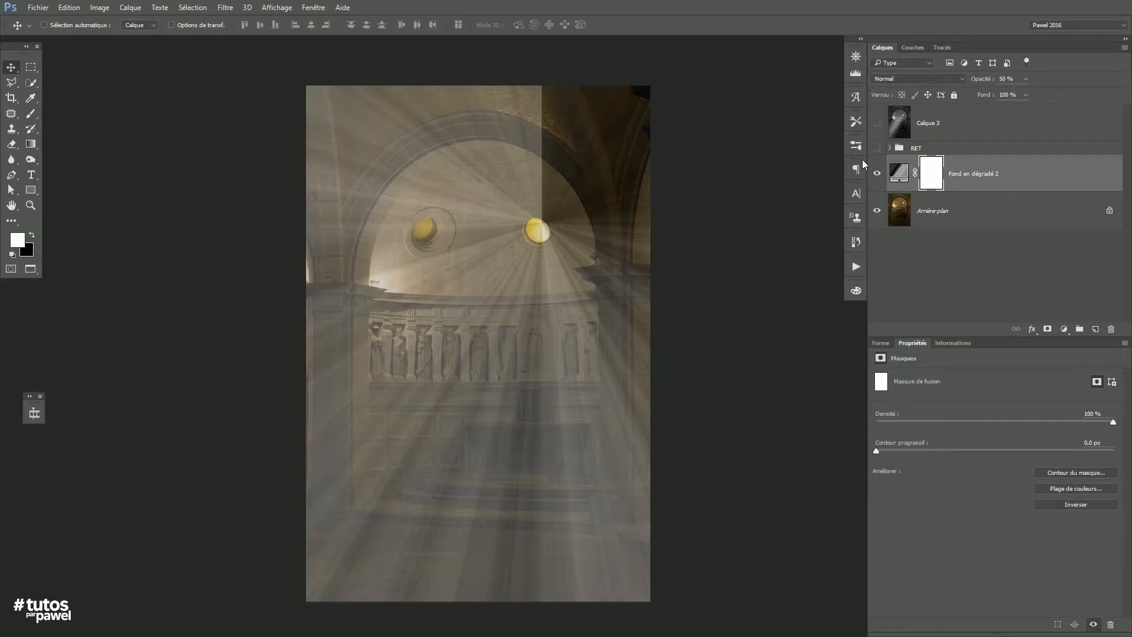
pyautogui.hotkey('ctrl', 'i')
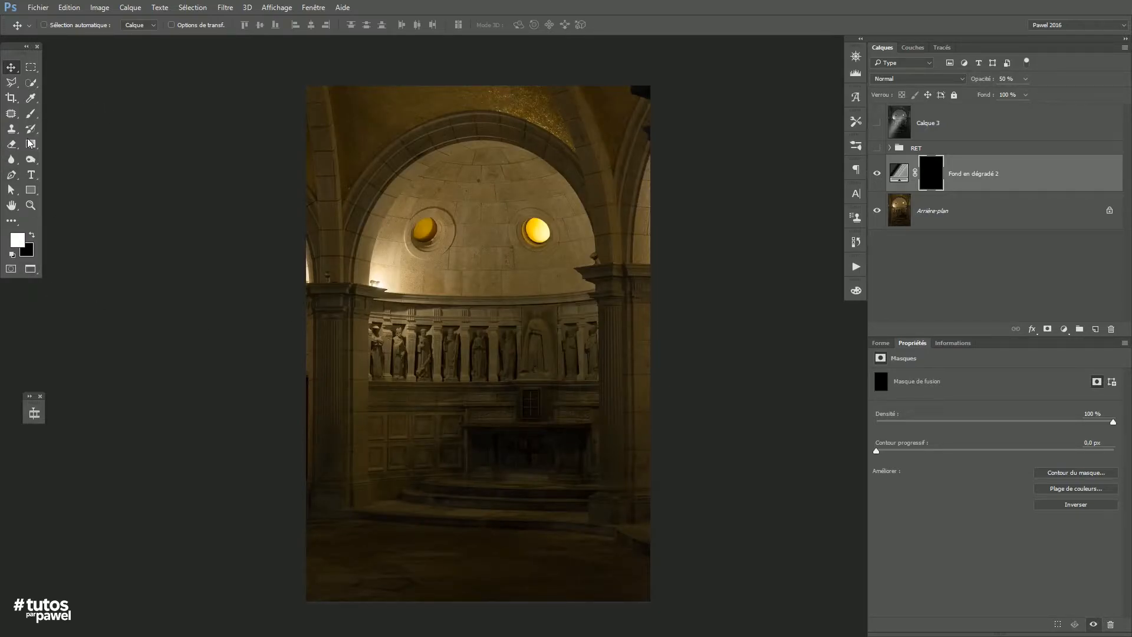
# Draw a polygonal lasso selection of a widening light beam from the bright right-hand apse window to beyond the photo's lower-left corner
pyautogui.click(12, 178)
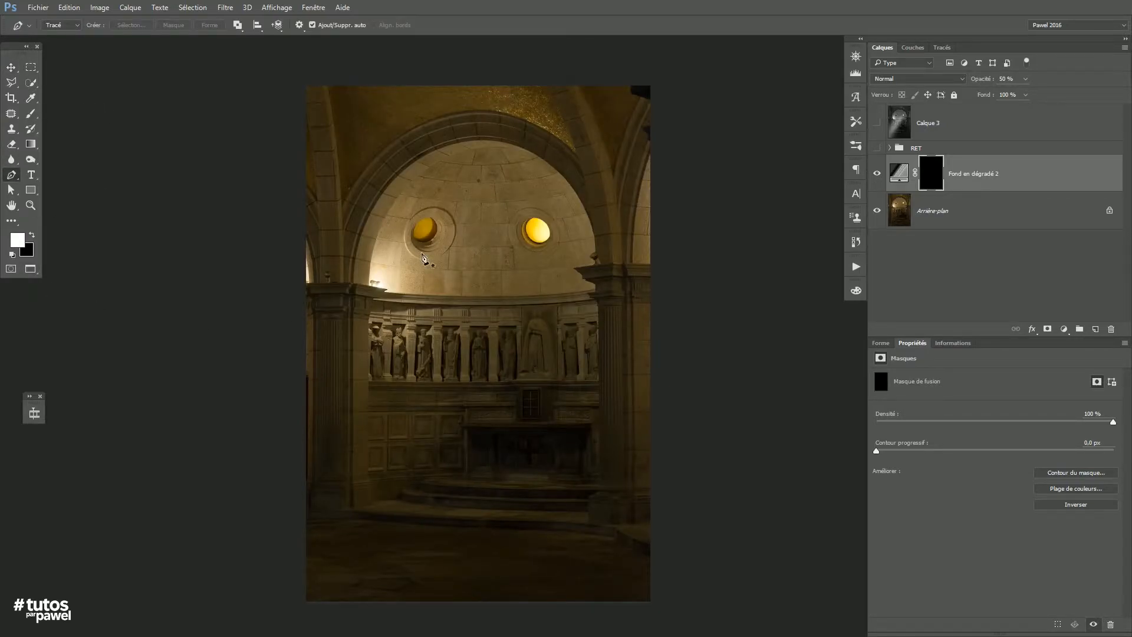
pyautogui.click(16, 87)
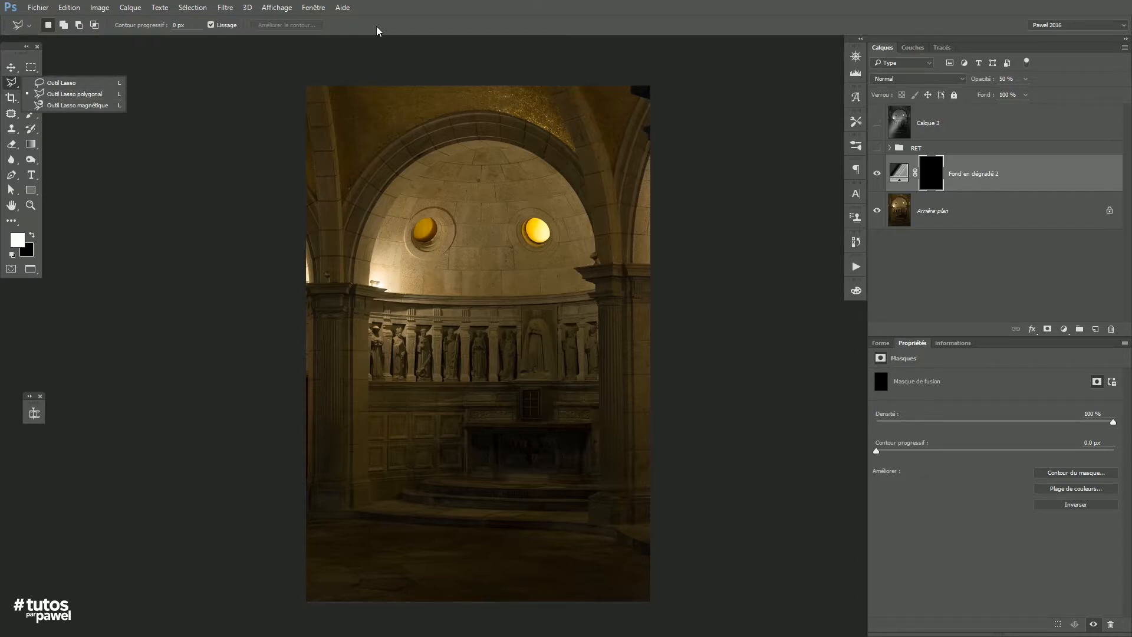
pyautogui.click(307, 106)
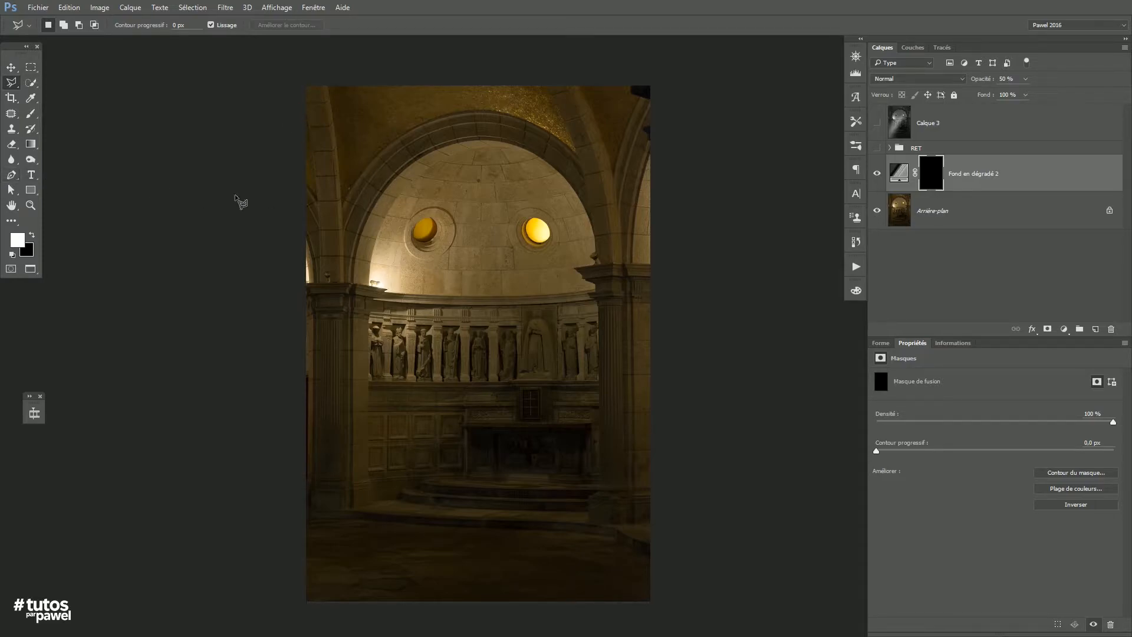
pyautogui.click(525, 225)
pyautogui.click(221, 523)
pyautogui.click(241, 623)
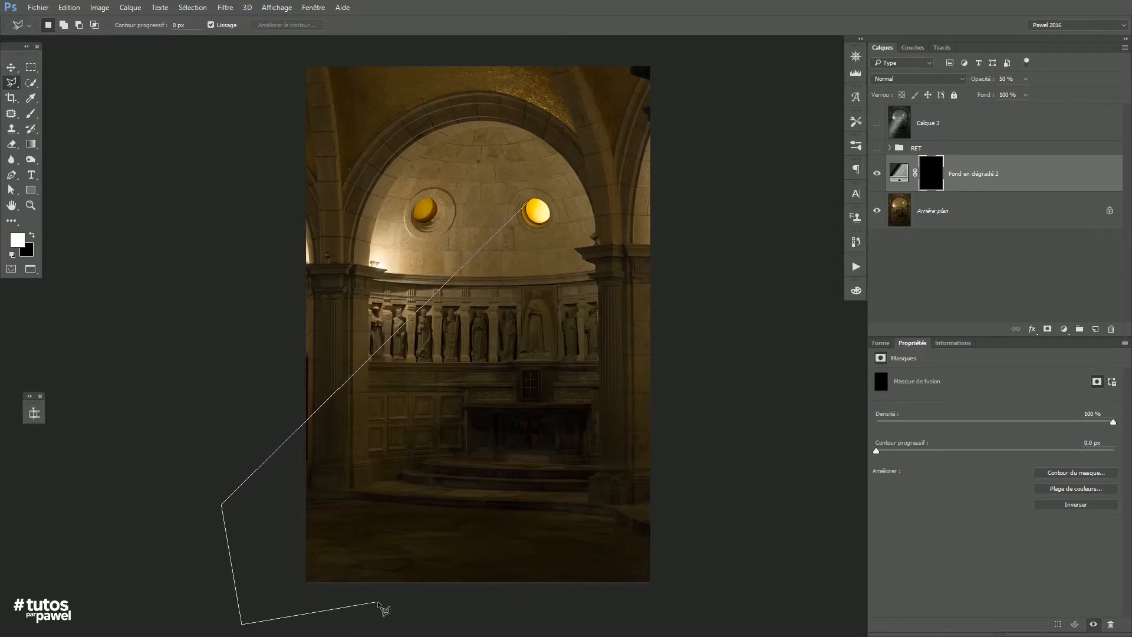
pyautogui.click(377, 597)
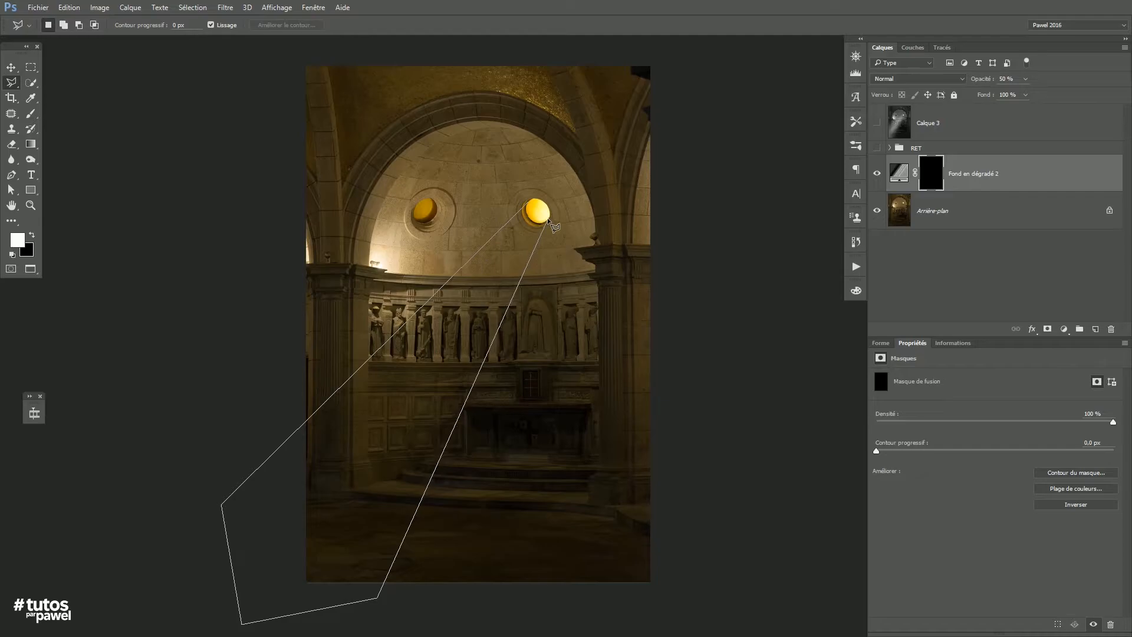
pyautogui.scroll(5, 553, 210)
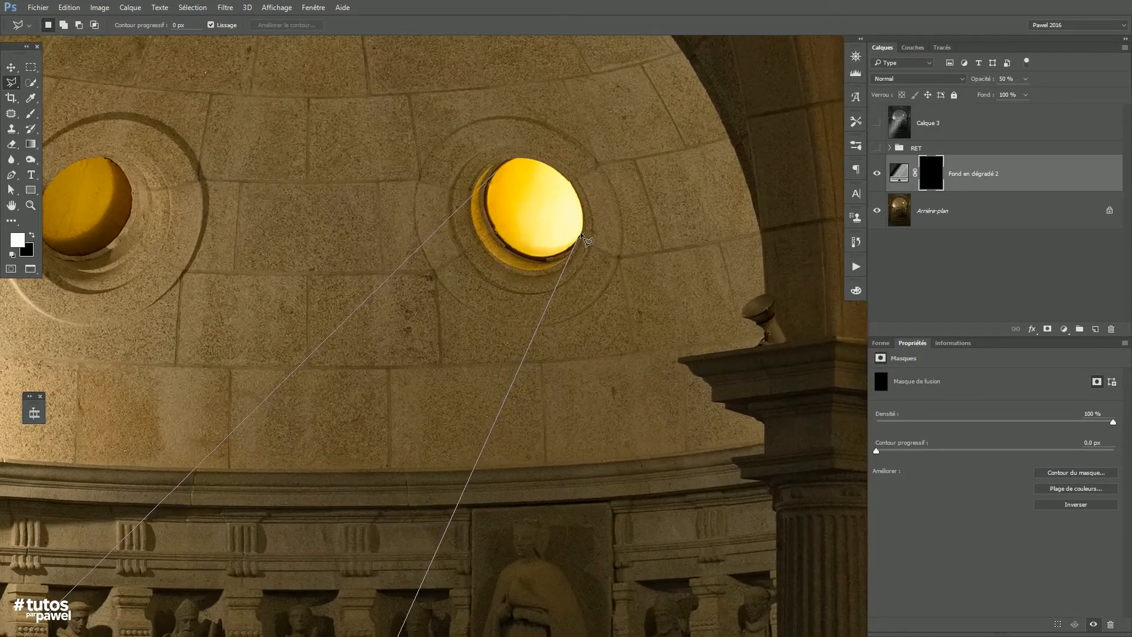
pyautogui.click(581, 235)
pyautogui.click(529, 158)
pyautogui.click(497, 172)
pyautogui.scroll(-5, 507, 284)
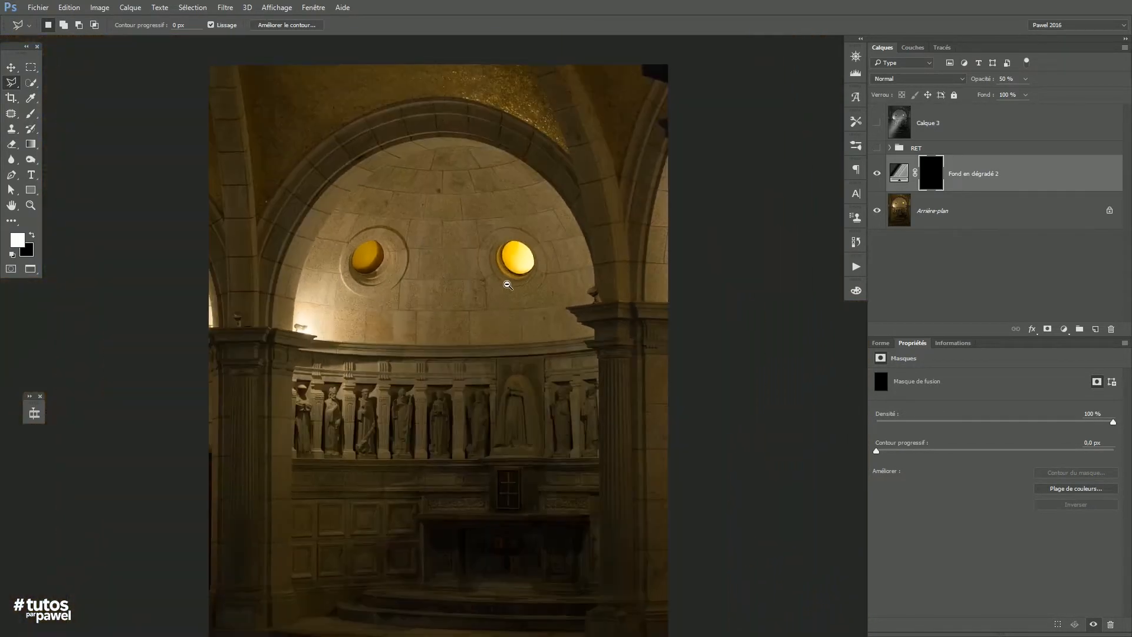
pyautogui.scroll(-2, 508, 285)
# Save the beam selection as a new alpha channel and return to the layer list
pyautogui.click(913, 48)
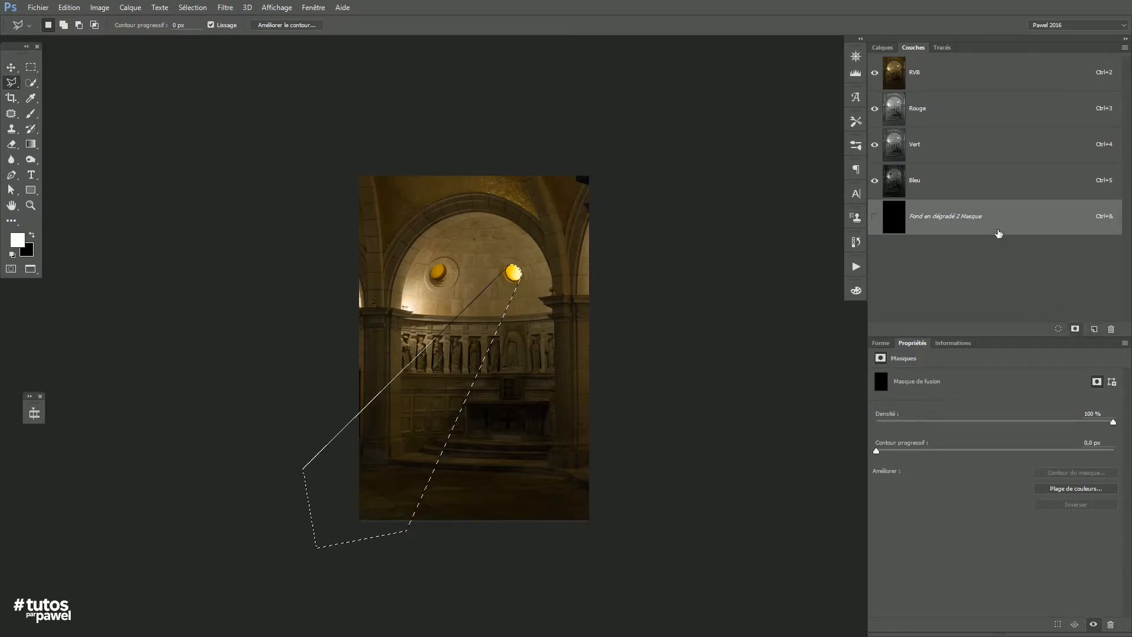
pyautogui.click(1075, 329)
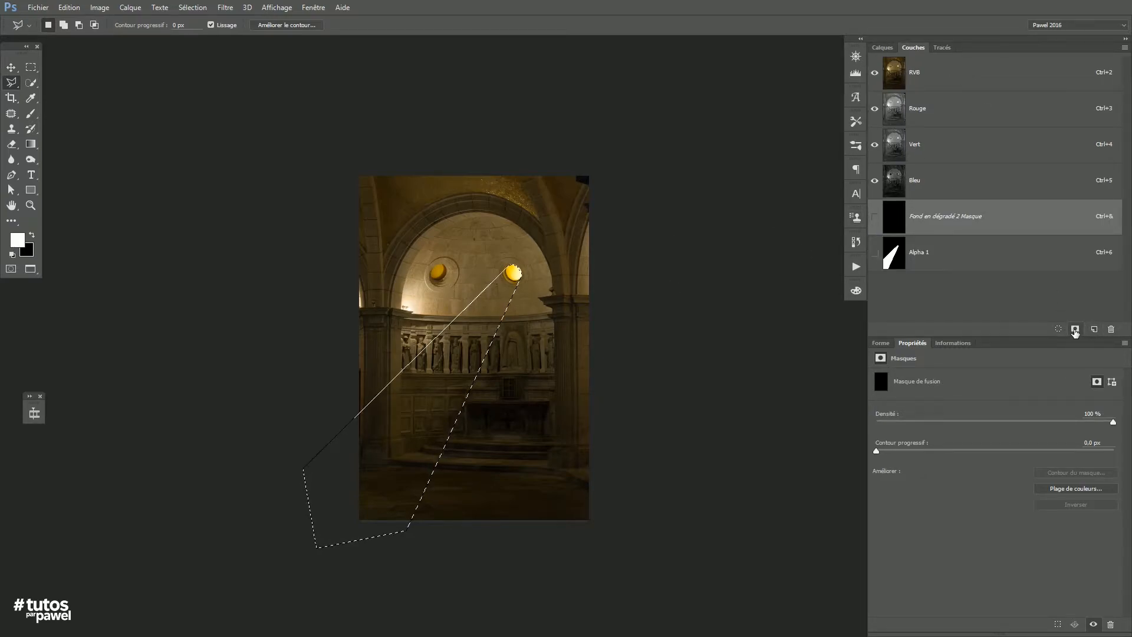
pyautogui.click(883, 47)
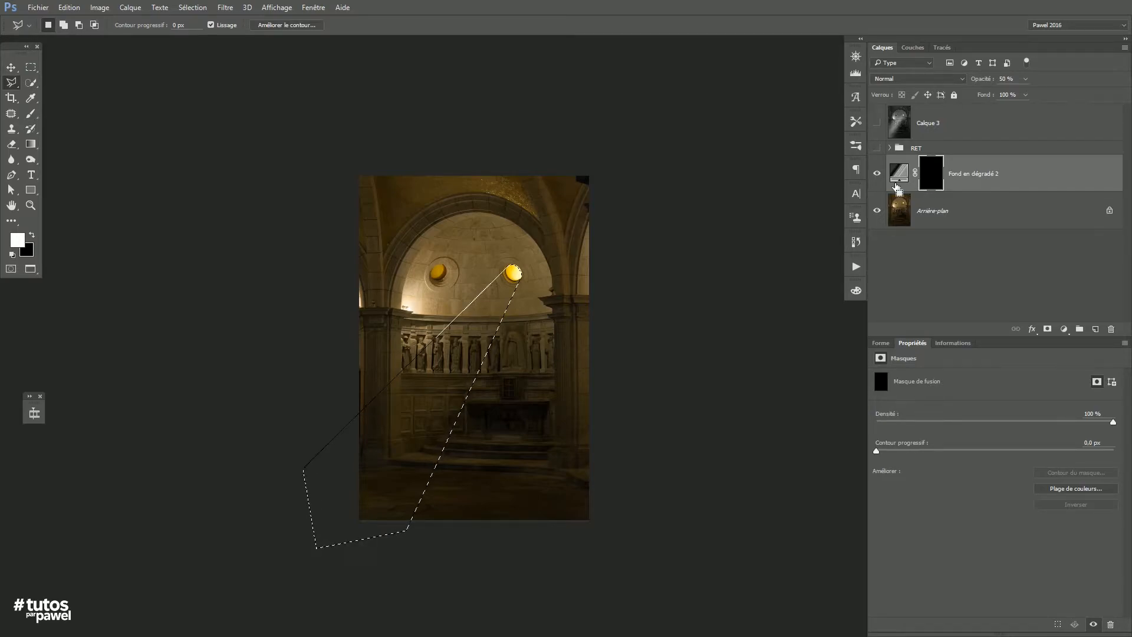
# Fill the beam selection with white on the gradient fill layer's mask, and deselect it
pyautogui.hotkey('alt', 'BackSpace')
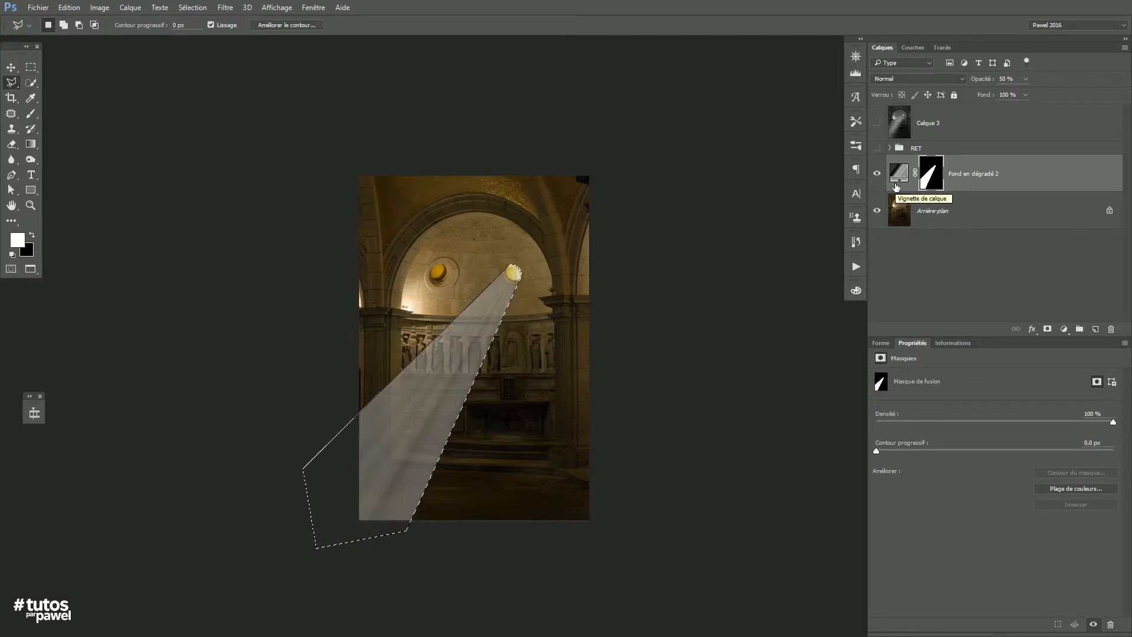
pyautogui.press('alt')
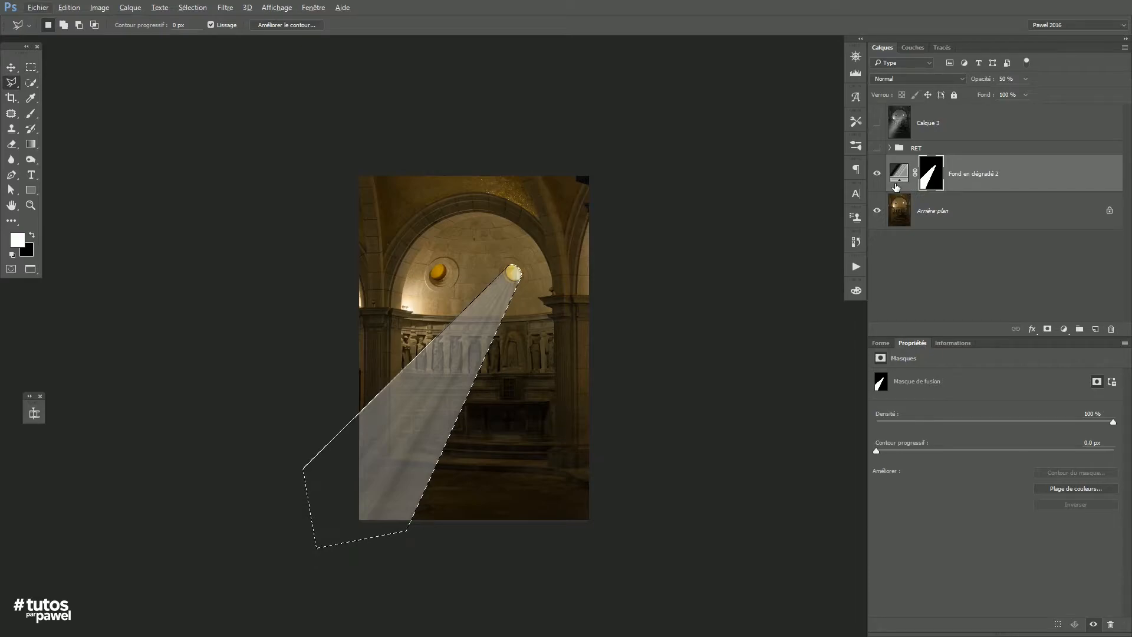
pyautogui.click(29, 113)
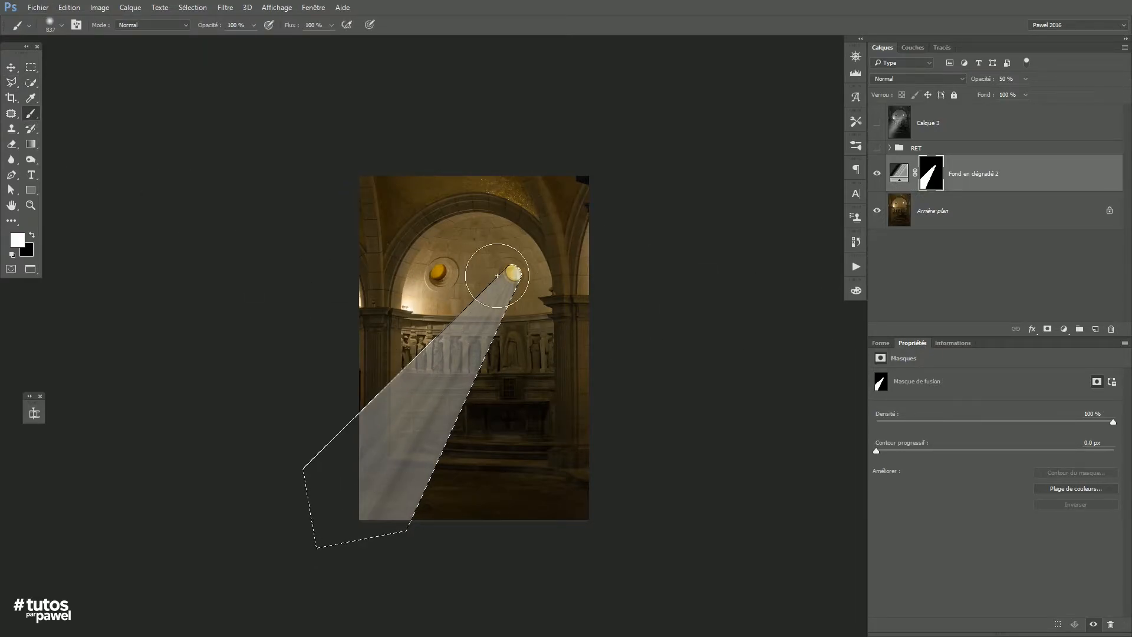
pyautogui.hotkey('ctrl', 'd')
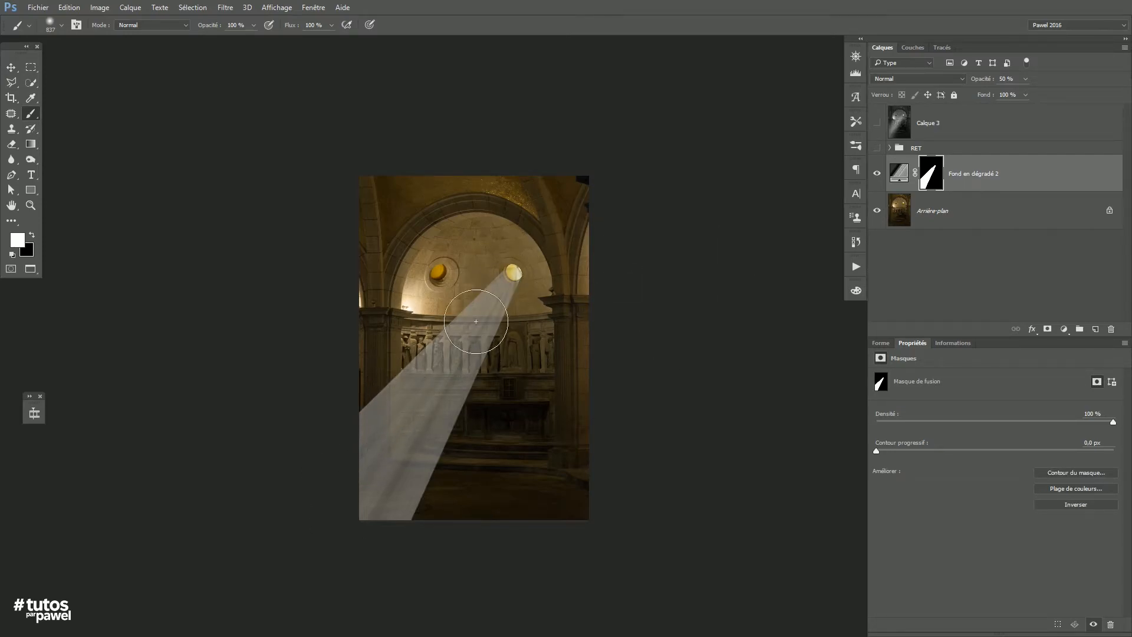
# Temporarily disable the gradient fill layer's mask to compare the full ray pattern with the masked beam, and re-enable it
pyautogui.moveTo(442, 339)
pyautogui.mouseDown()
pyautogui.moveTo(483, 360)
pyautogui.moveTo(491, 419)
pyautogui.moveTo(470, 374)
pyautogui.mouseUp()
pyautogui.keyDown('shift'); pyautogui.click(931, 180); pyautogui.keyUp('shift')
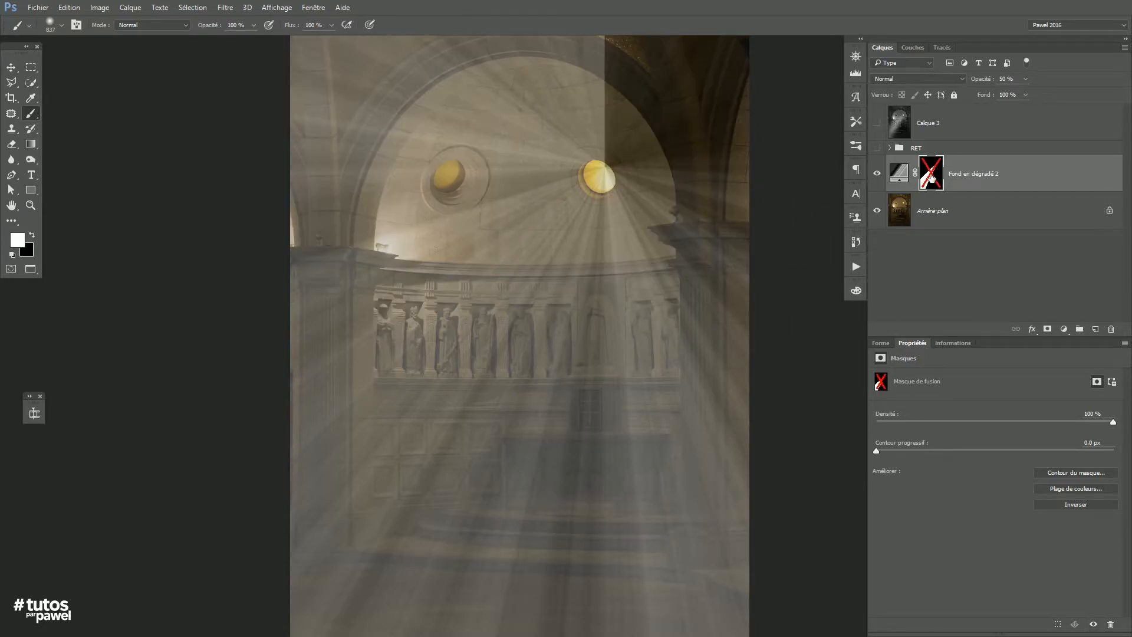
pyautogui.keyDown('shift'); pyautogui.click(932, 175); pyautogui.keyUp('shift')
pyautogui.scroll(-1, 626, 303)
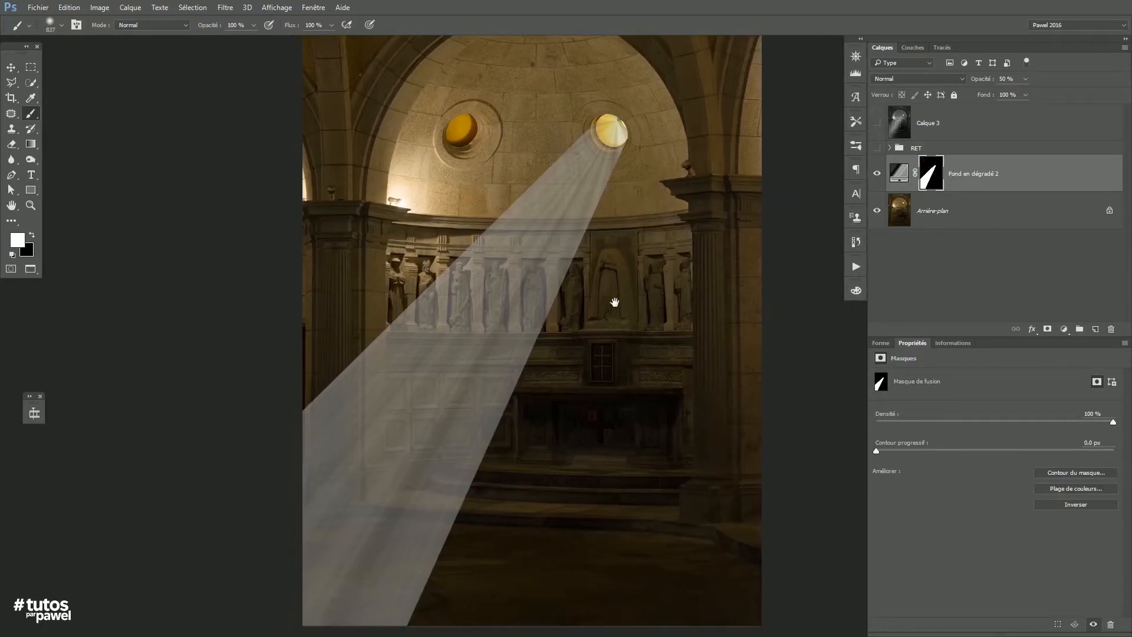
pyautogui.moveTo(498, 272); pyautogui.dragTo(438, 269)
pyautogui.moveTo(542, 319); pyautogui.dragTo(586, 296)
pyautogui.scroll(-4, 533, 307)
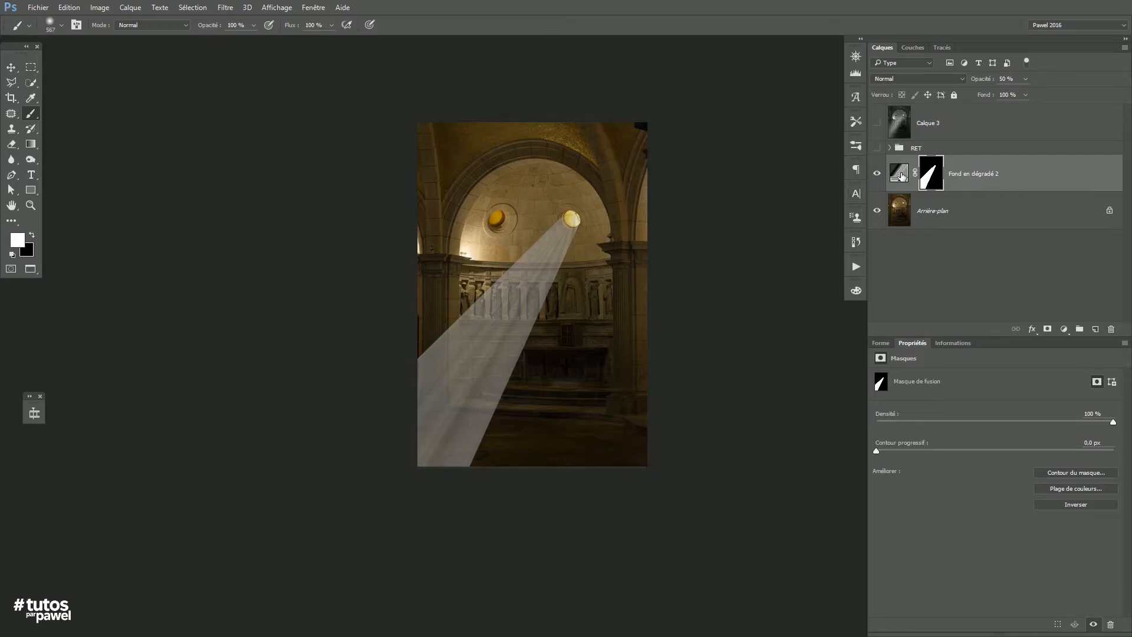
# Duplicate the gradient fill layer with its mask and hide the copy
pyautogui.moveTo(901, 182); pyautogui.dragTo(1095, 329)
pyautogui.press('x')
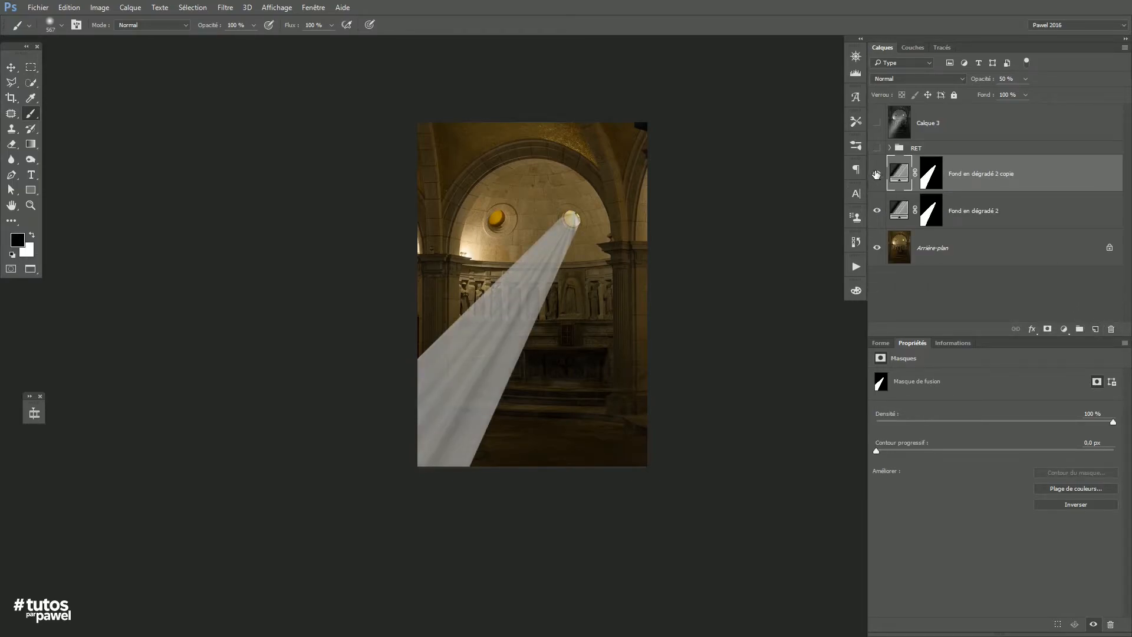
pyautogui.click(878, 174)
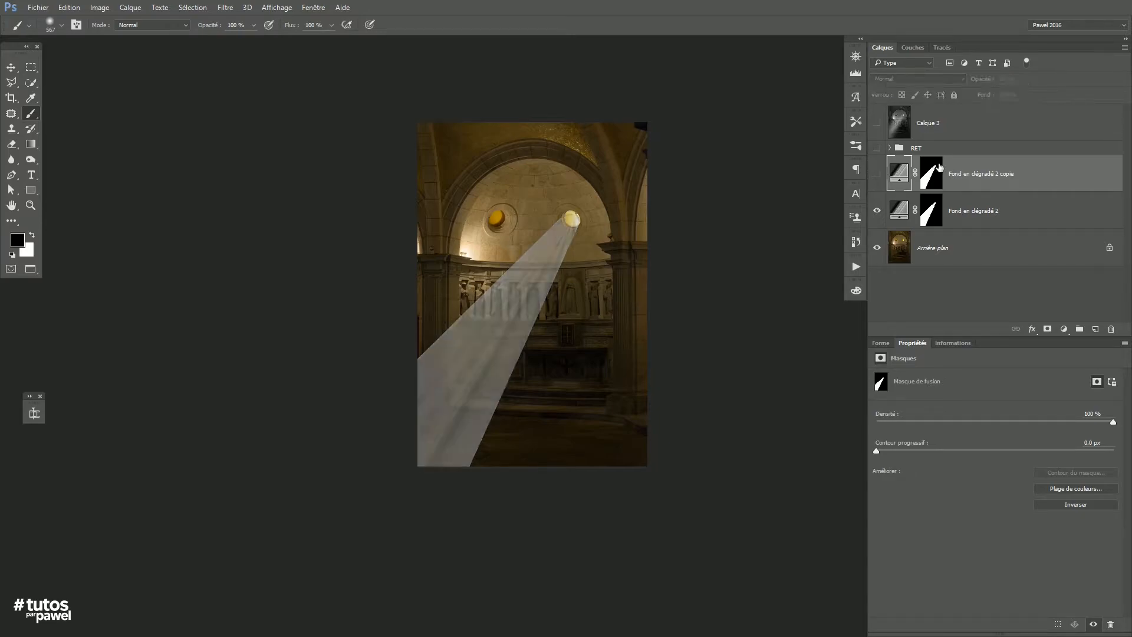
# Apply a Gaussian Blur (Flou gaussien) with a radius of 196,4 pixels to the original gradient fill layer's mask
pyautogui.click(924, 219)
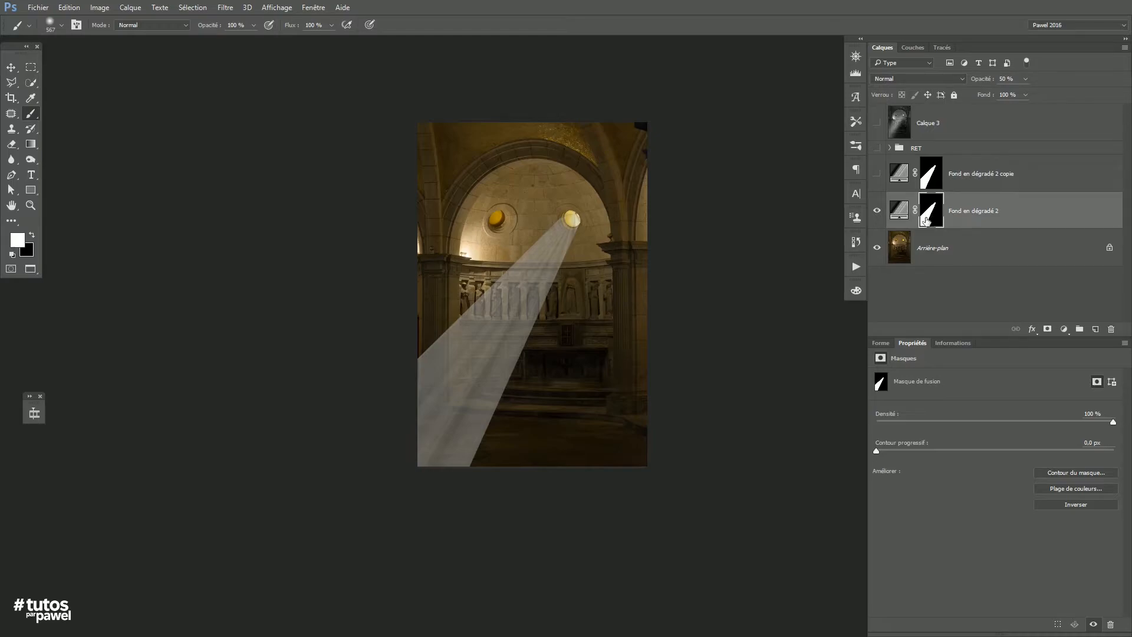
pyautogui.click(225, 7)
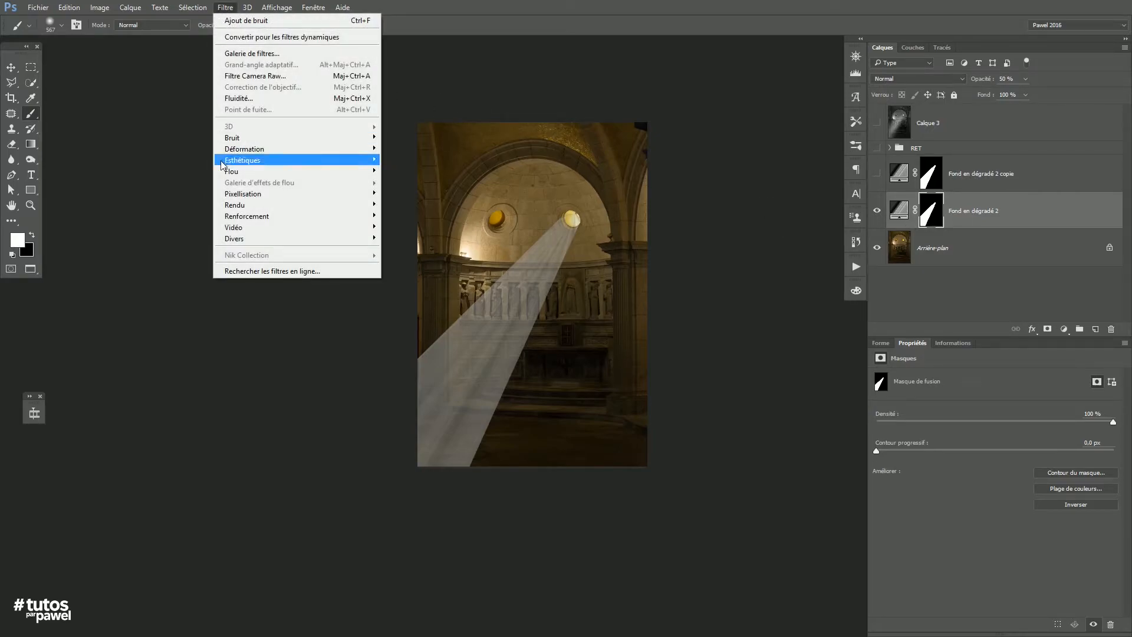
pyautogui.moveTo(224, 172)
pyautogui.click(164, 226)
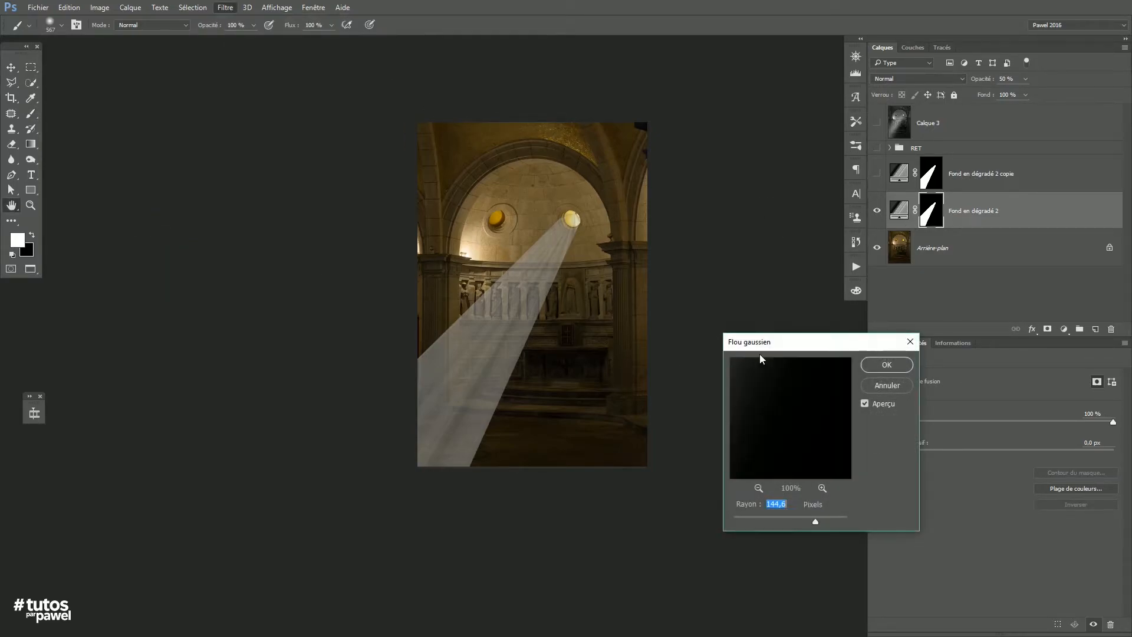
pyautogui.moveTo(779, 341); pyautogui.dragTo(750, 350)
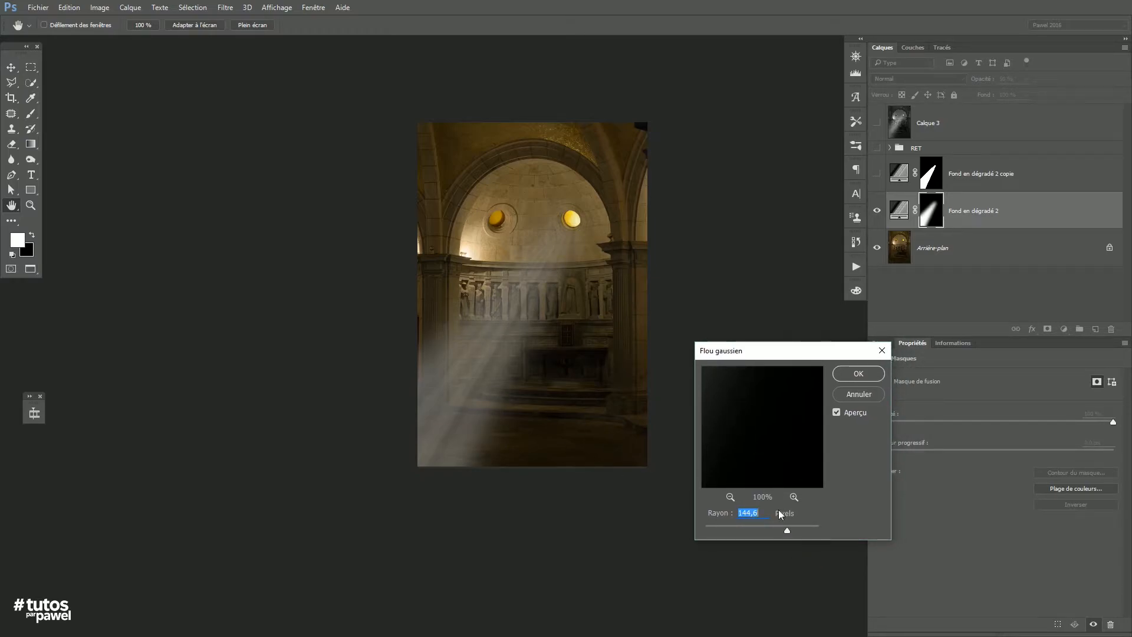
pyautogui.click(797, 530)
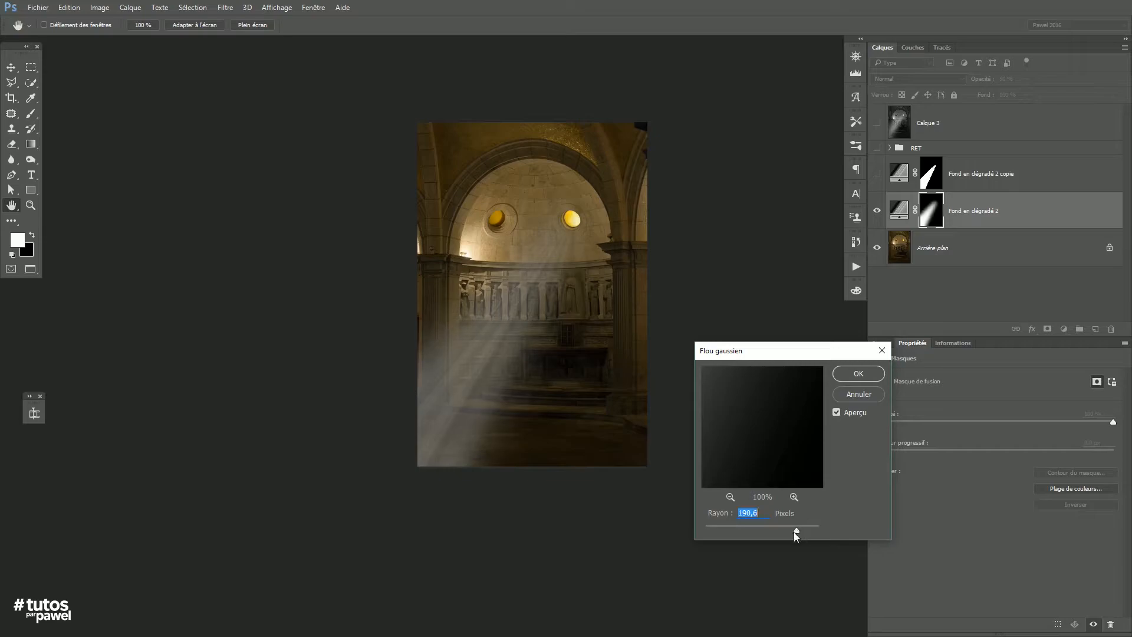
pyautogui.moveTo(798, 535); pyautogui.dragTo(799, 530)
pyautogui.click(730, 498)
pyautogui.click(730, 497)
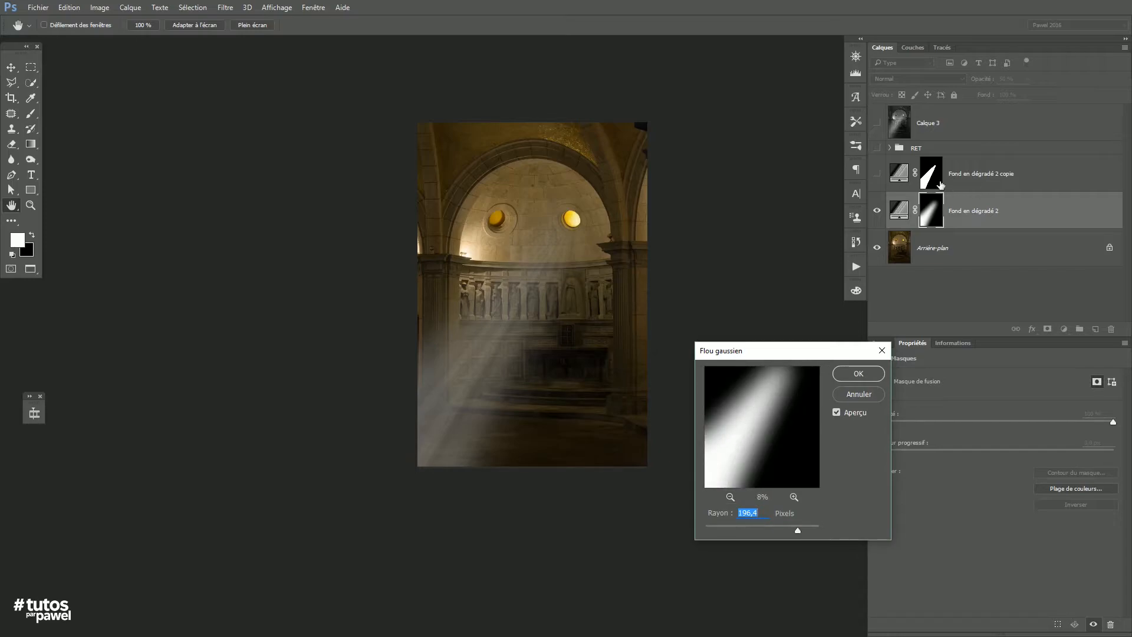
pyautogui.click(849, 374)
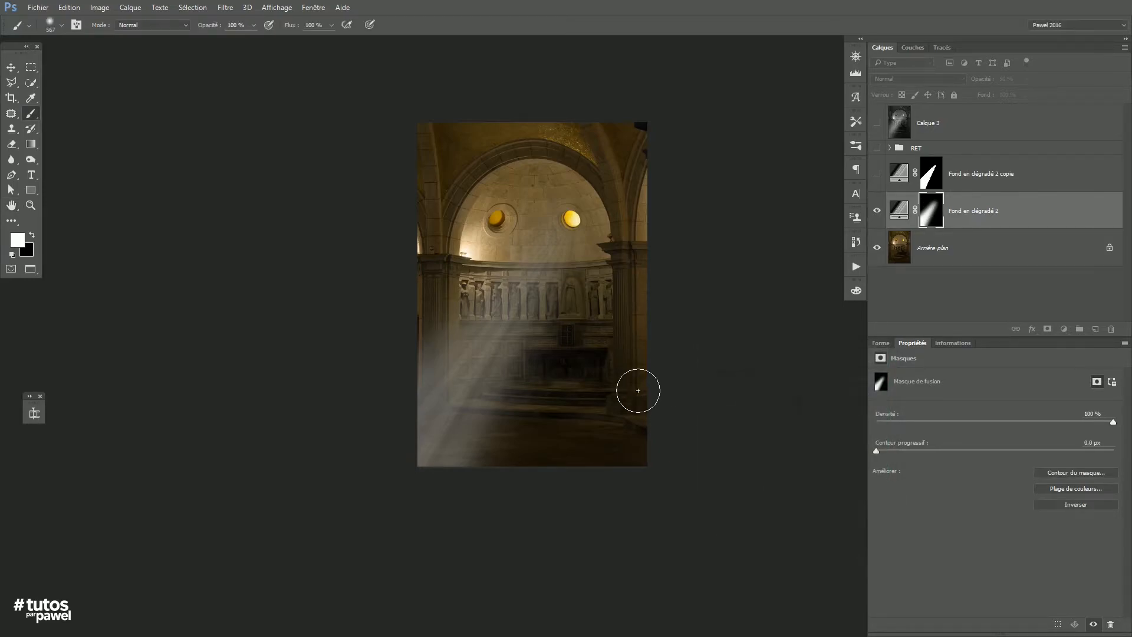
# Show the copied gradient fill layer and paint black with a soft brush on its mask along the beam's right edge
pyautogui.click(898, 178)
pyautogui.click(937, 182)
pyautogui.moveTo(526, 284); pyautogui.dragTo(508, 276)
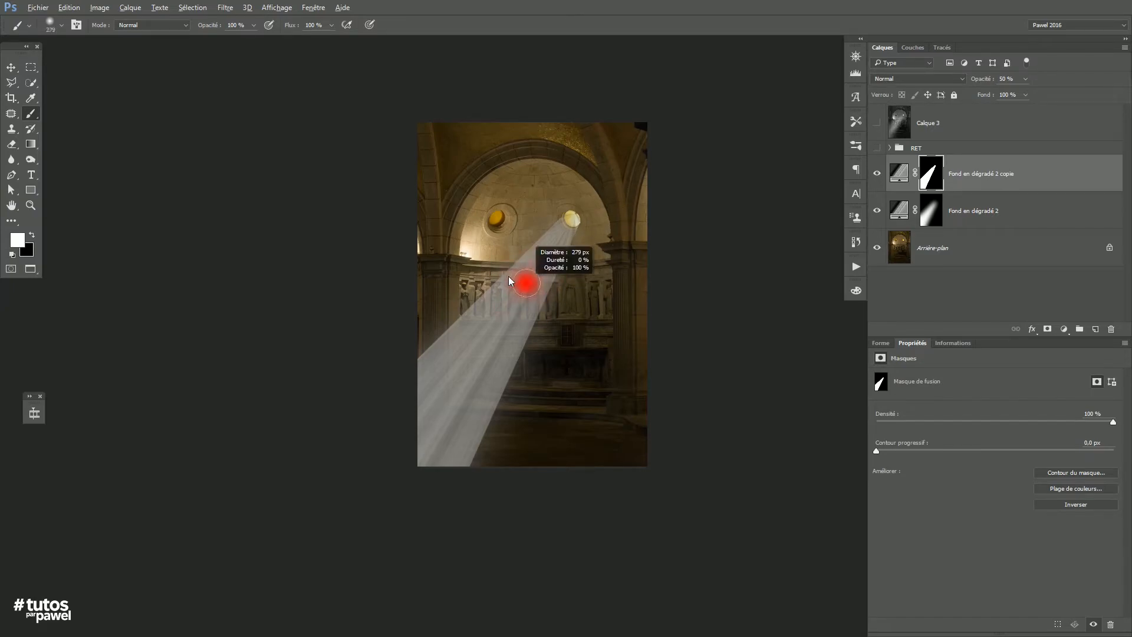
pyautogui.scroll(3, 526, 284)
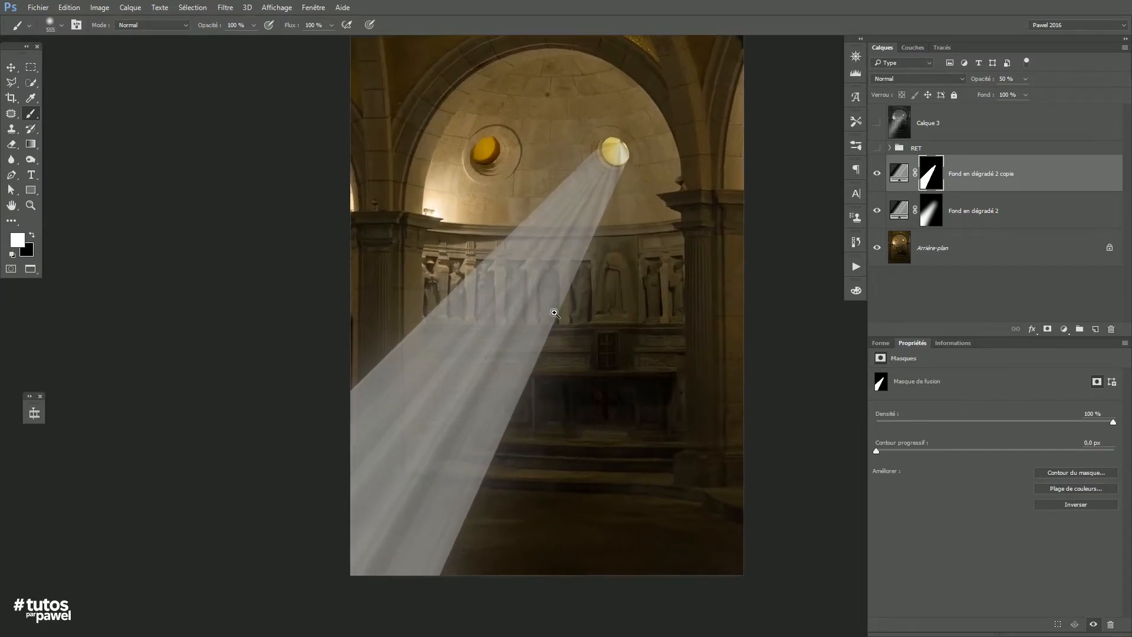
pyautogui.moveTo(607, 282); pyautogui.dragTo(627, 261)
pyautogui.press('x')
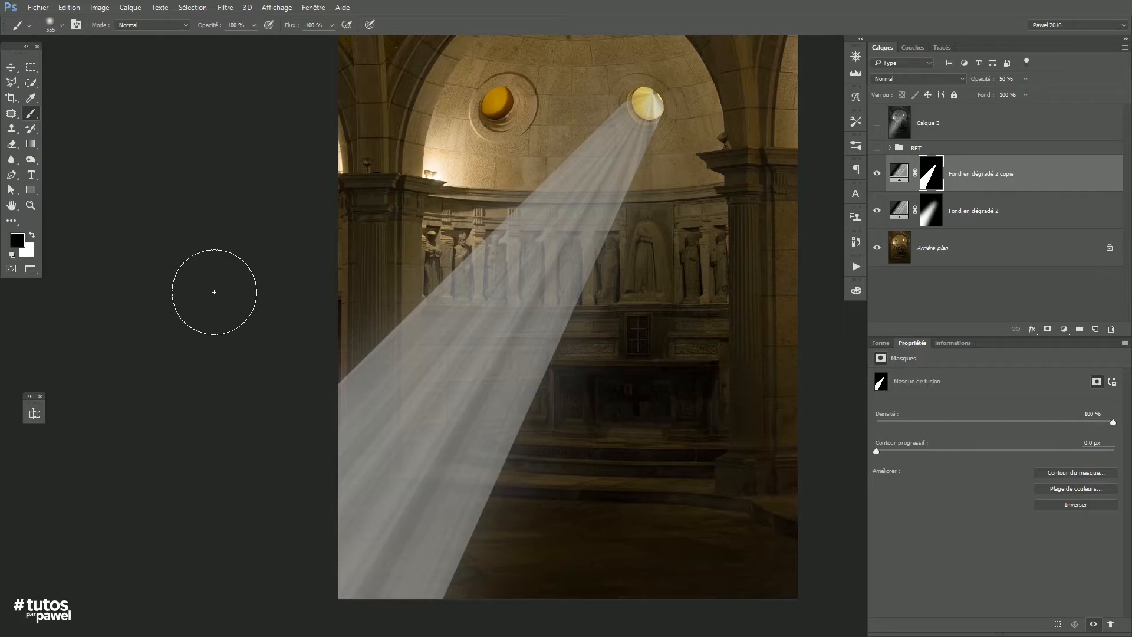
pyautogui.moveTo(669, 196); pyautogui.dragTo(611, 186)
pyautogui.moveTo(656, 151)
pyautogui.mouseDown()
pyautogui.moveTo(514, 449)
pyautogui.moveTo(606, 260)
pyautogui.moveTo(461, 525)
pyautogui.moveTo(525, 391)
pyautogui.moveTo(490, 475)
pyautogui.mouseUp()
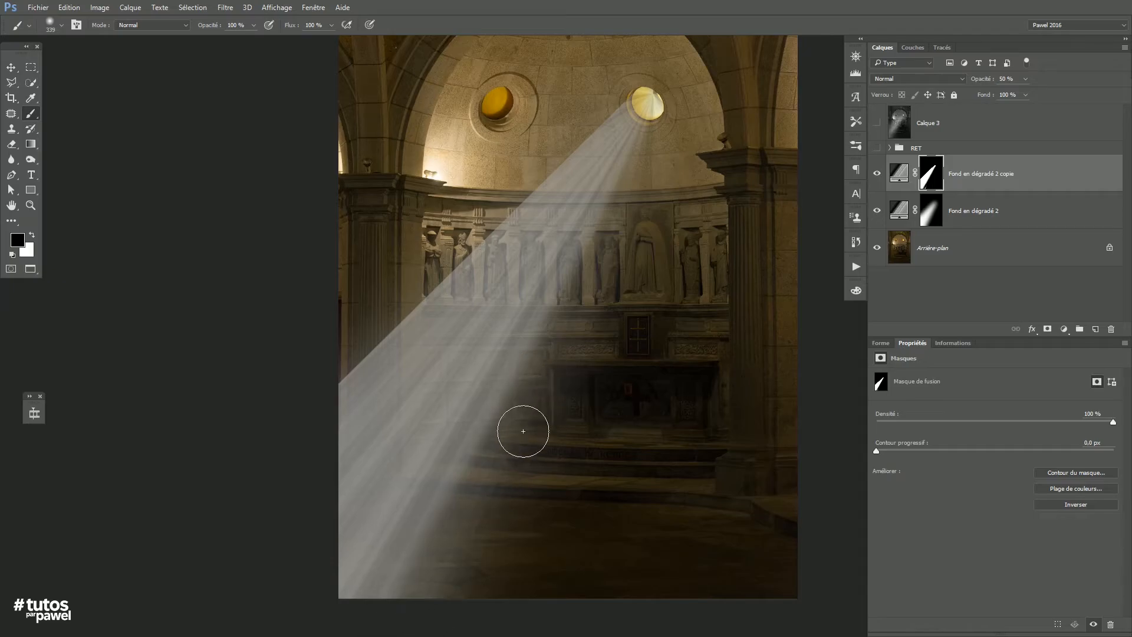
# Paint black along the beam's left edge on the copy's mask, and narrow its right edge further with more strokes
pyautogui.moveTo(595, 113)
pyautogui.mouseDown()
pyautogui.moveTo(641, 75)
pyautogui.moveTo(511, 183)
pyautogui.mouseUp()
pyautogui.moveTo(322, 444); pyautogui.dragTo(416, 339)
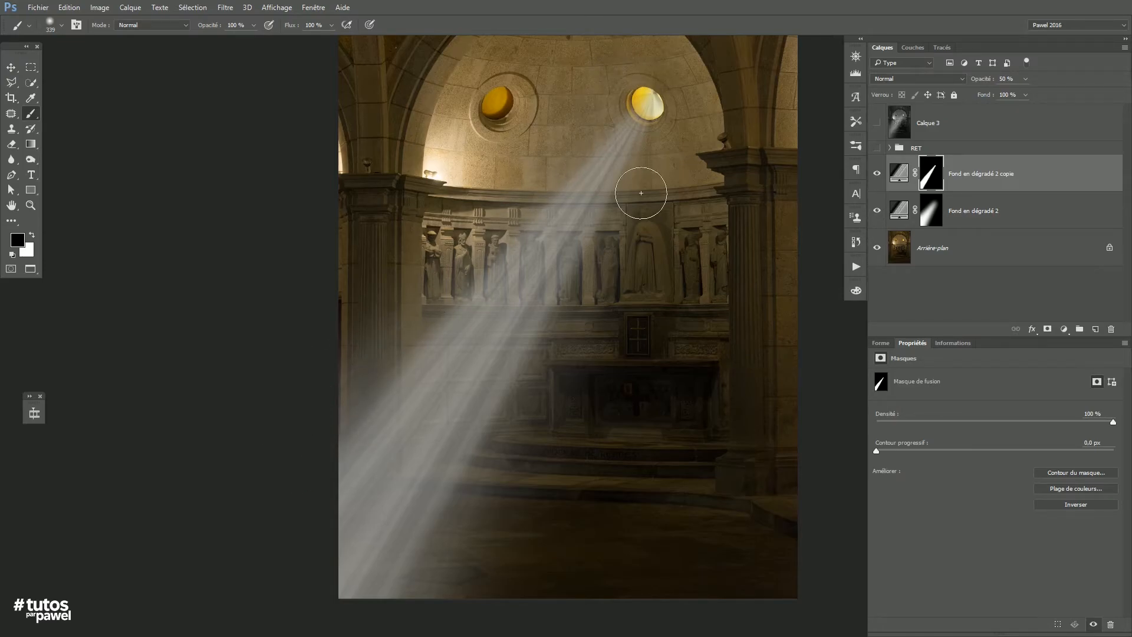
pyautogui.moveTo(481, 274); pyautogui.dragTo(426, 349)
pyautogui.moveTo(657, 100); pyautogui.dragTo(435, 542)
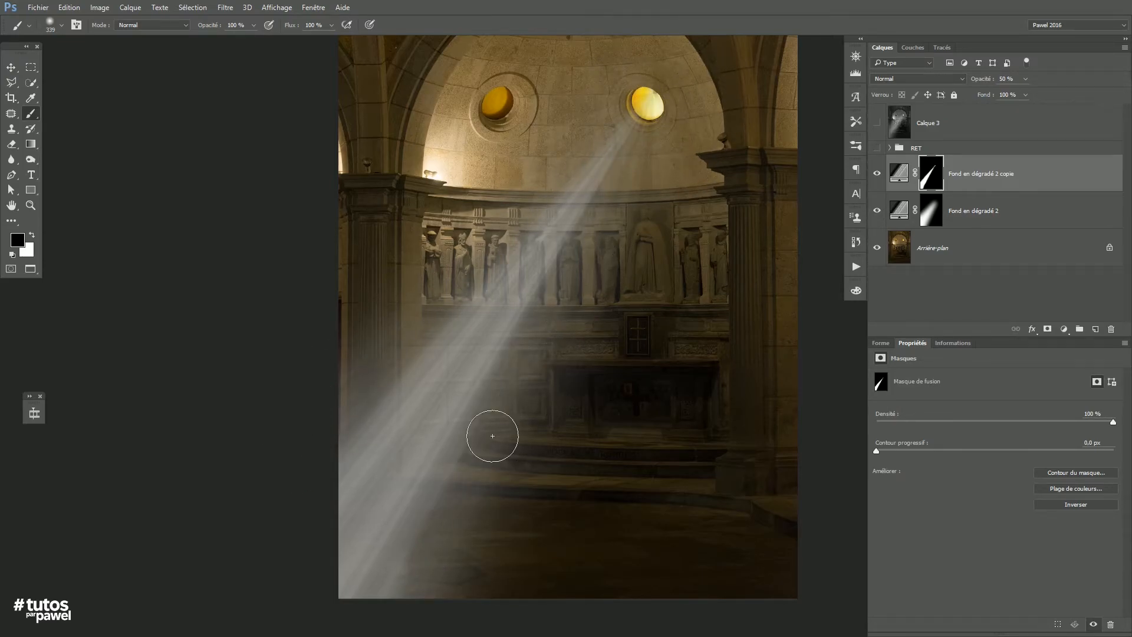
pyautogui.moveTo(538, 372); pyautogui.dragTo(334, 636)
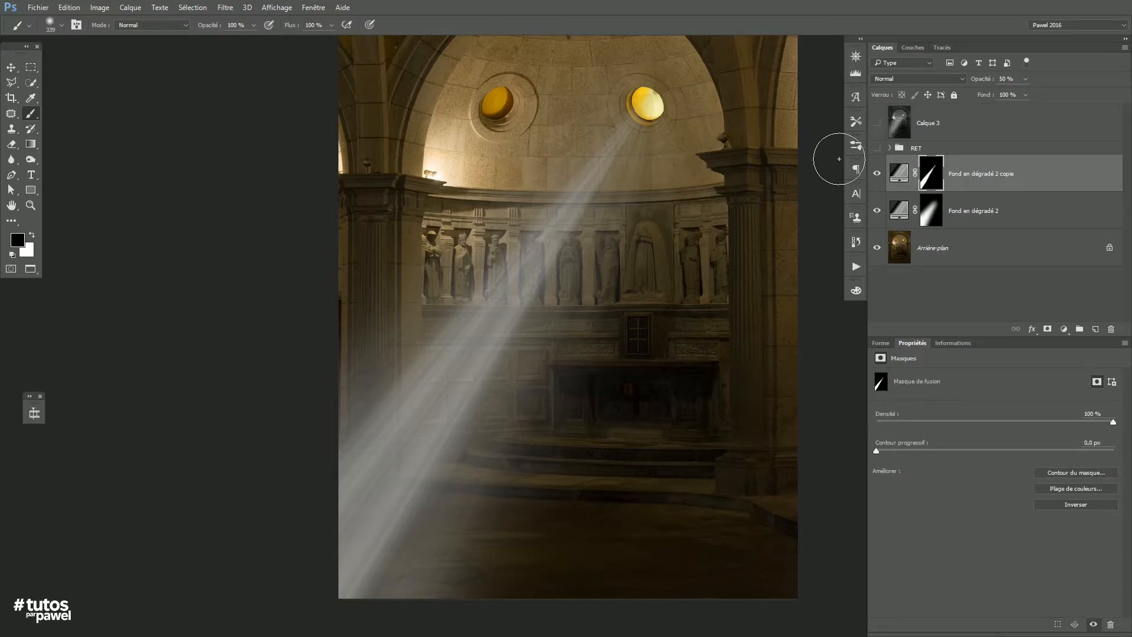
# Apply a Gaussian Blur (Flou gaussien) with a radius of 75,5 pixels to the copied gradient fill layer's mask
pyautogui.click(230, 7)
pyautogui.moveTo(234, 173)
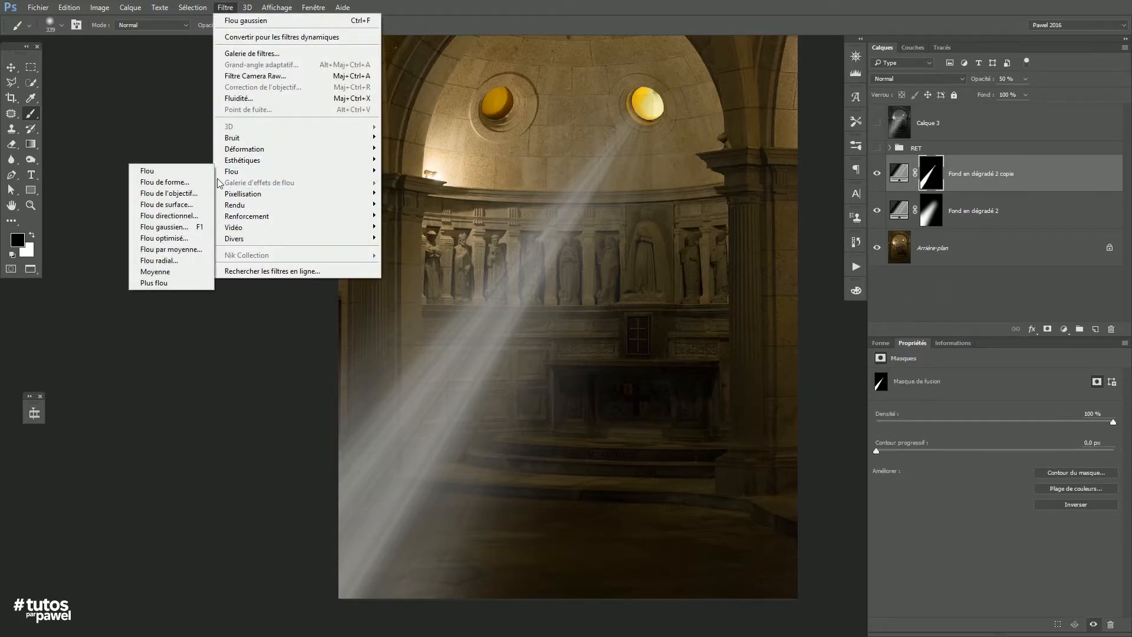
pyautogui.click(171, 225)
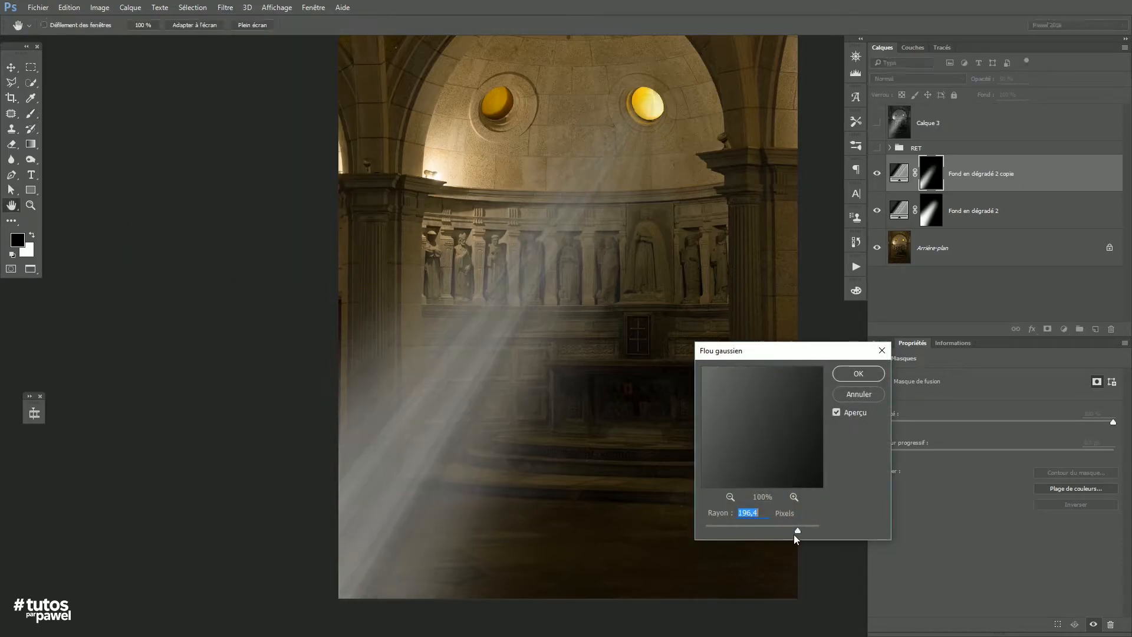
pyautogui.click(747, 529)
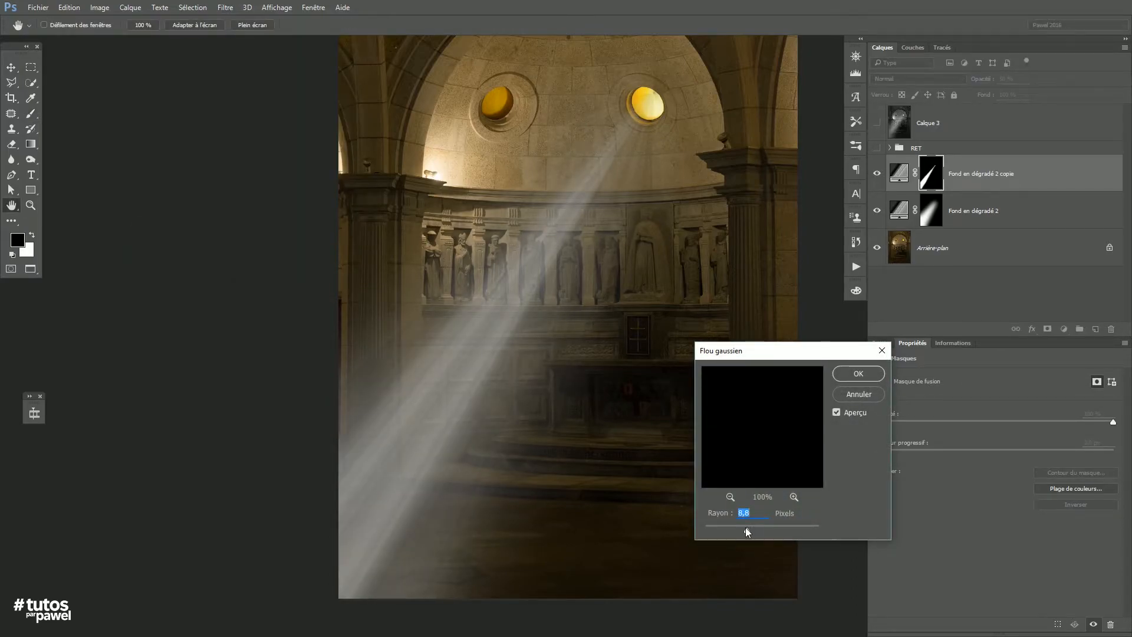
pyautogui.moveTo(765, 532)
pyautogui.mouseDown()
pyautogui.moveTo(786, 531)
pyautogui.moveTo(774, 528)
pyautogui.mouseUp()
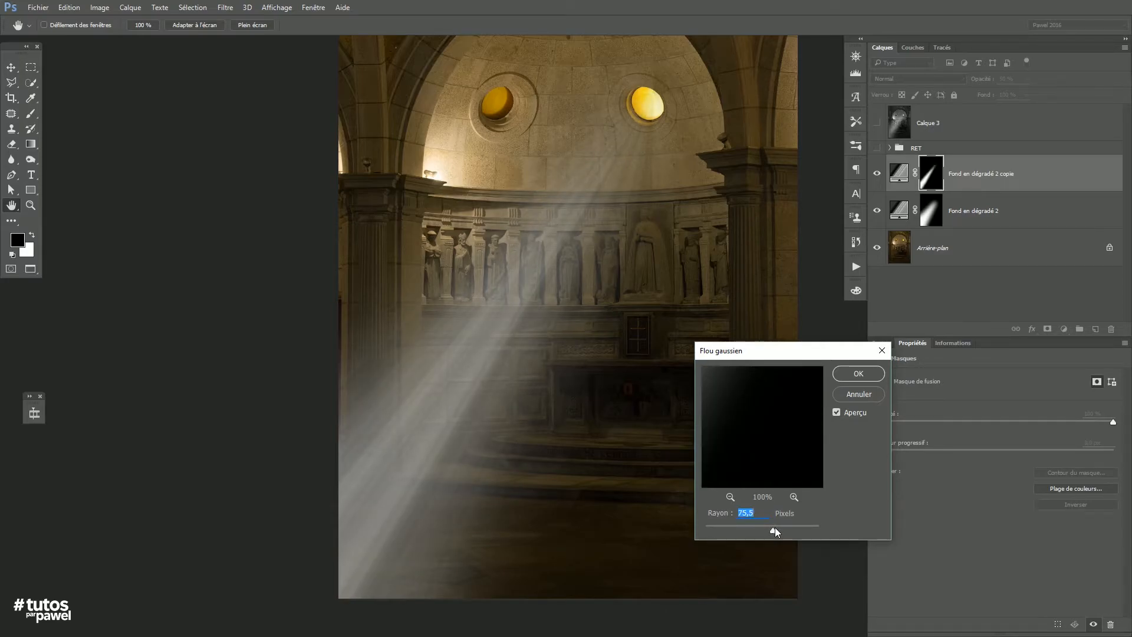
pyautogui.click(855, 374)
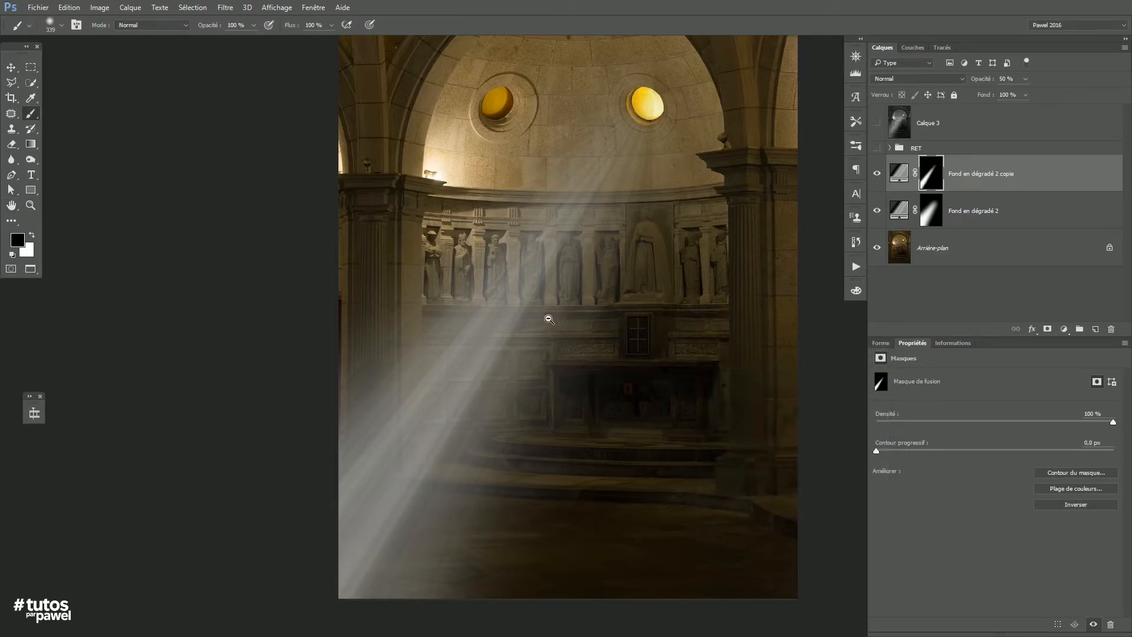
# Hide the copy and try the Incrustation and Lumière tamisée blend modes on the original gradient fill layer
pyautogui.keyDown('alt'); pyautogui.click(553, 319); pyautogui.keyUp('alt')
pyautogui.moveTo(488, 409); pyautogui.dragTo(430, 397)
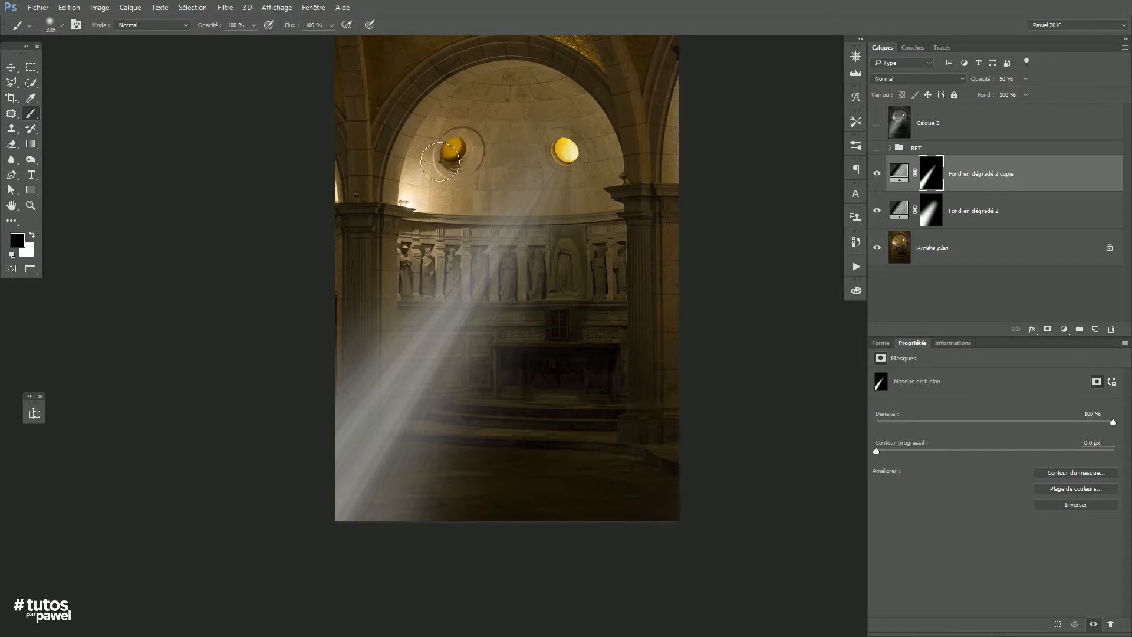
pyautogui.moveTo(533, 227); pyautogui.dragTo(558, 273)
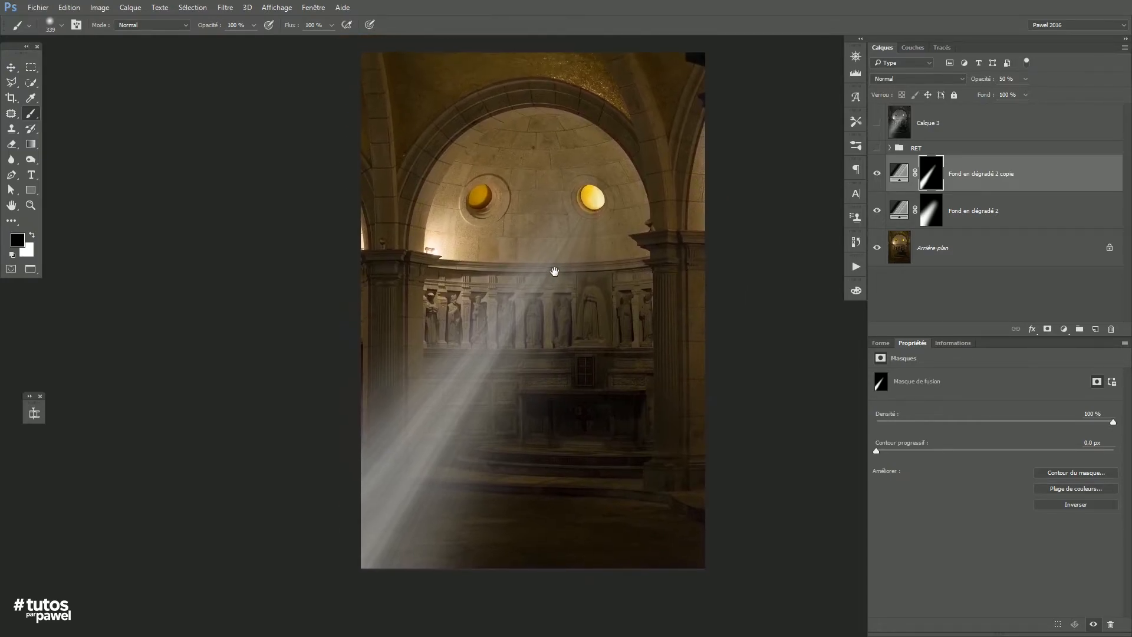
pyautogui.moveTo(560, 182)
pyautogui.mouseDown()
pyautogui.moveTo(563, 214)
pyautogui.moveTo(584, 219)
pyautogui.mouseUp()
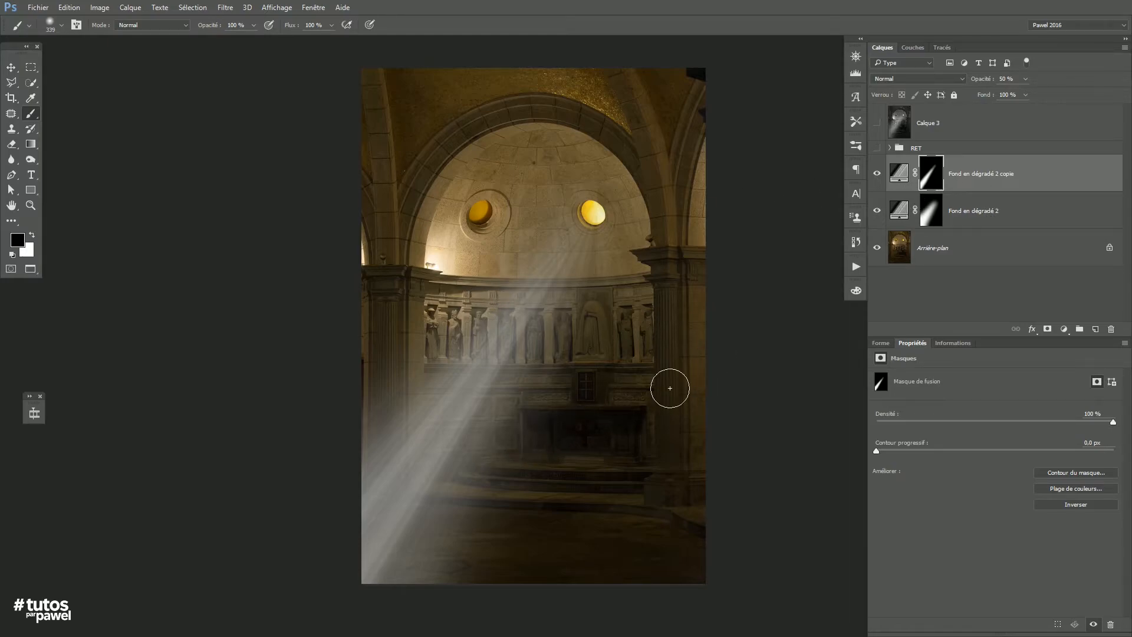
pyautogui.click(898, 208)
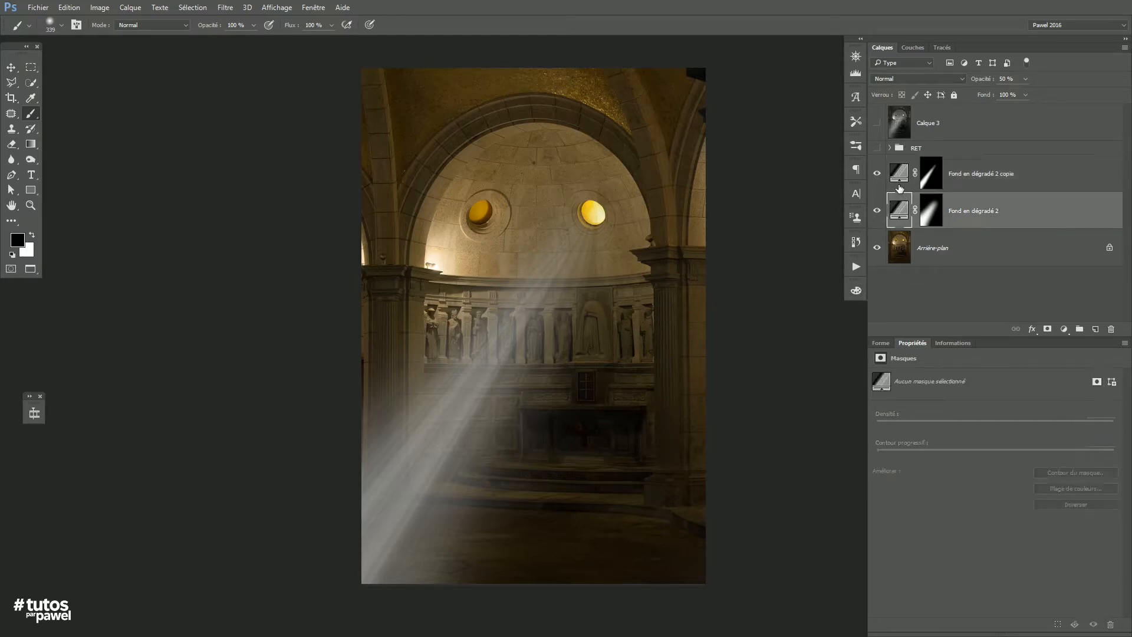
pyautogui.click(904, 79)
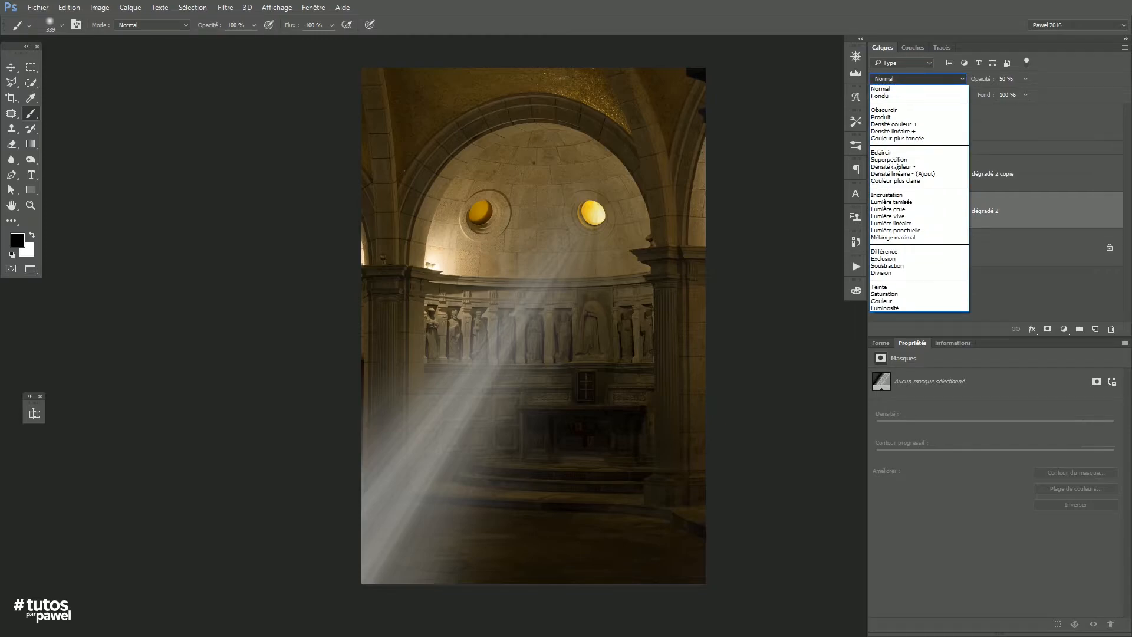
pyautogui.click(879, 199)
pyautogui.click(877, 173)
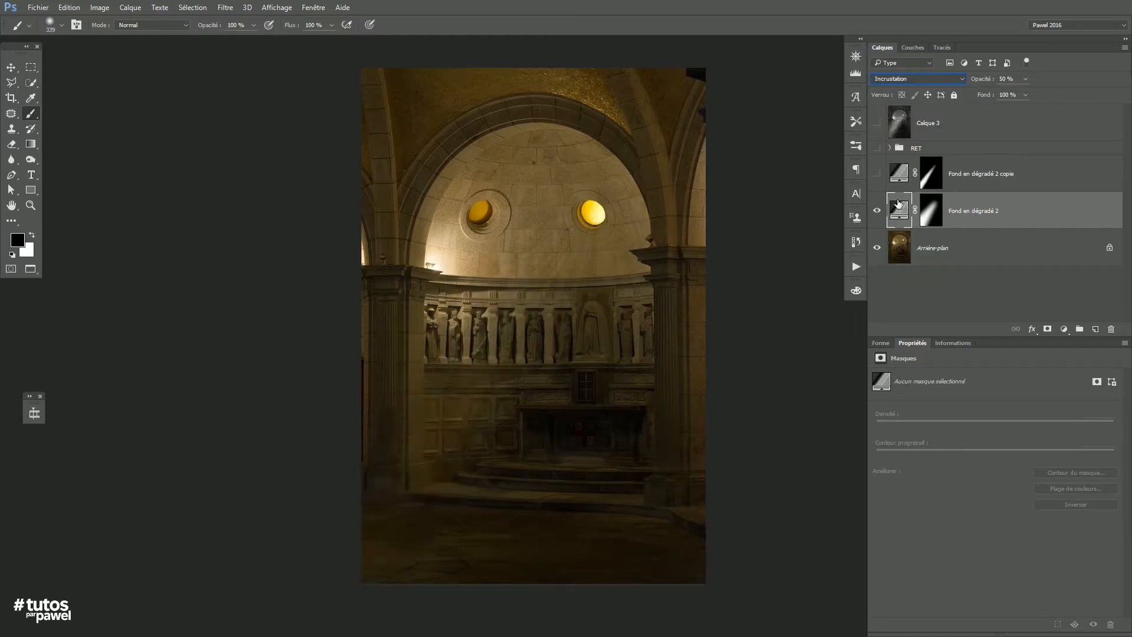
pyautogui.click(896, 78)
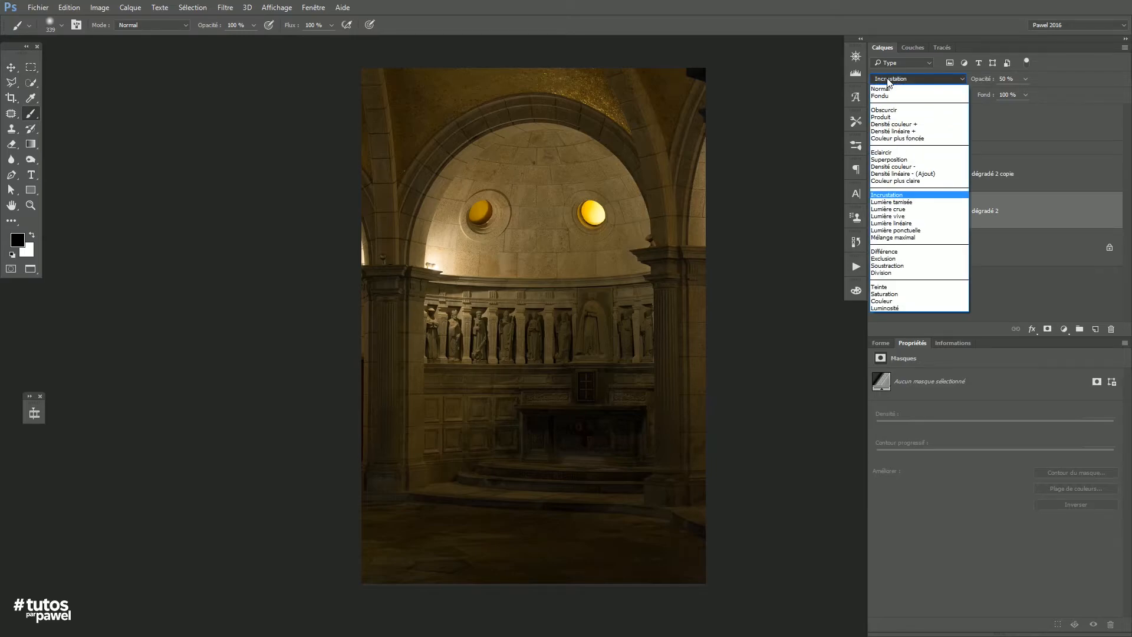
pyautogui.click(878, 202)
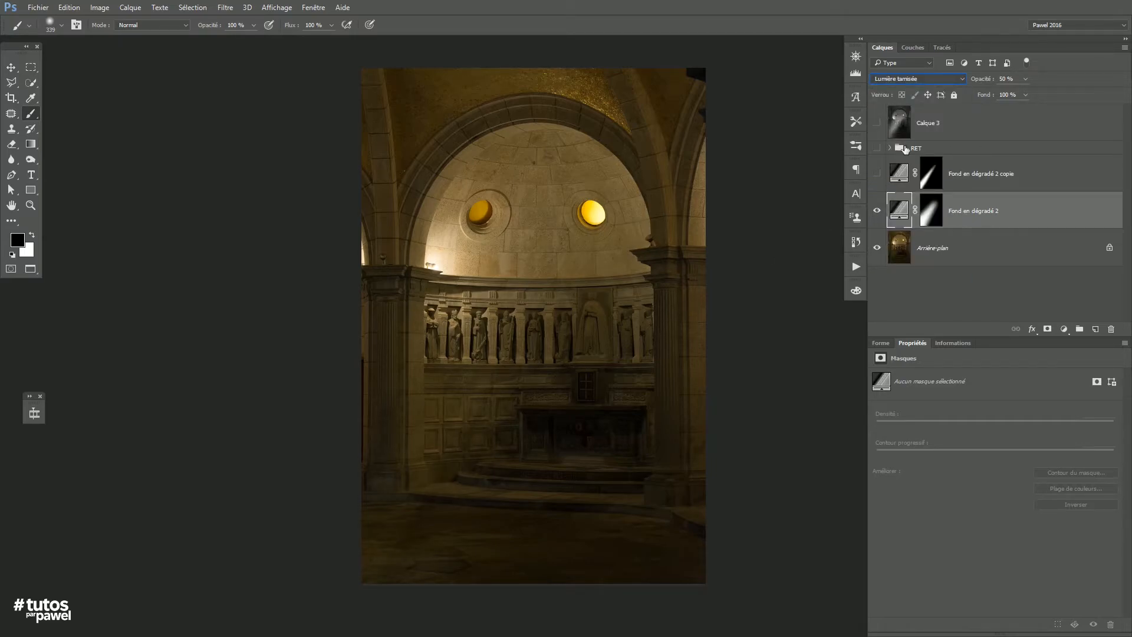
# Set both gradient fill layers to Densité linéaire - (Ajout) blending, showing the copy again and setting its opacity to 30 %
pyautogui.click(901, 80)
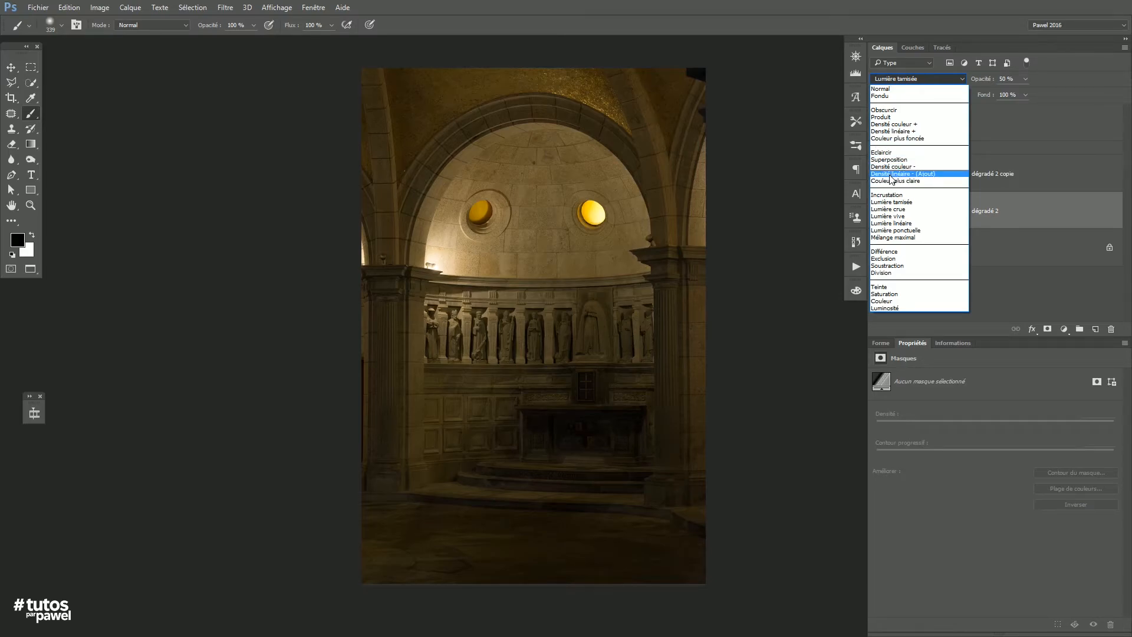
pyautogui.click(892, 174)
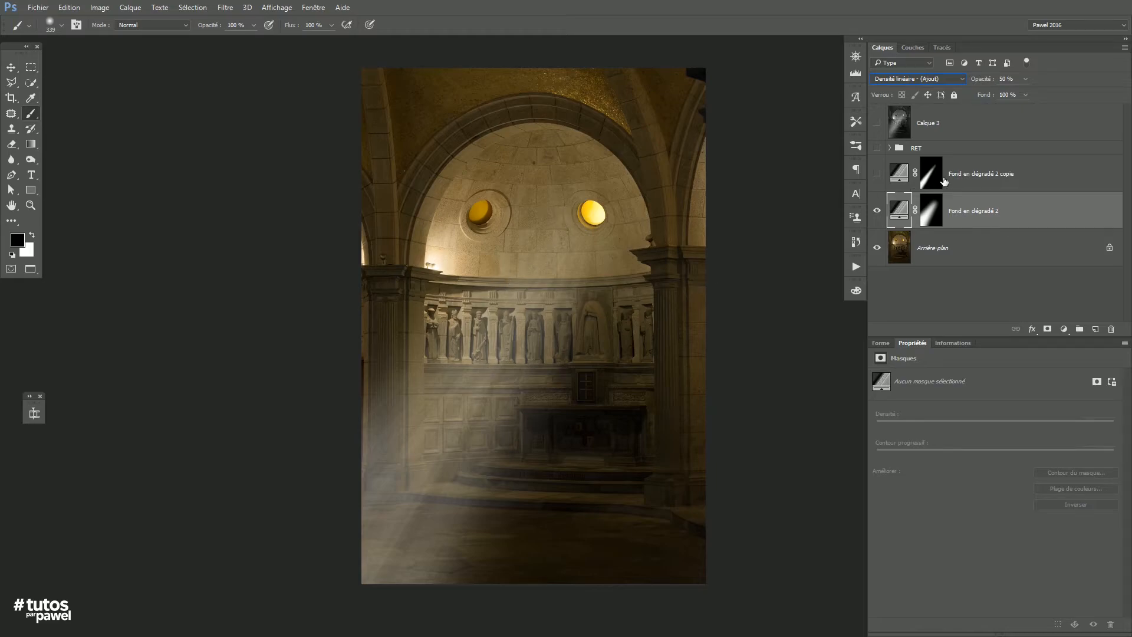
pyautogui.click(901, 174)
pyautogui.click(877, 173)
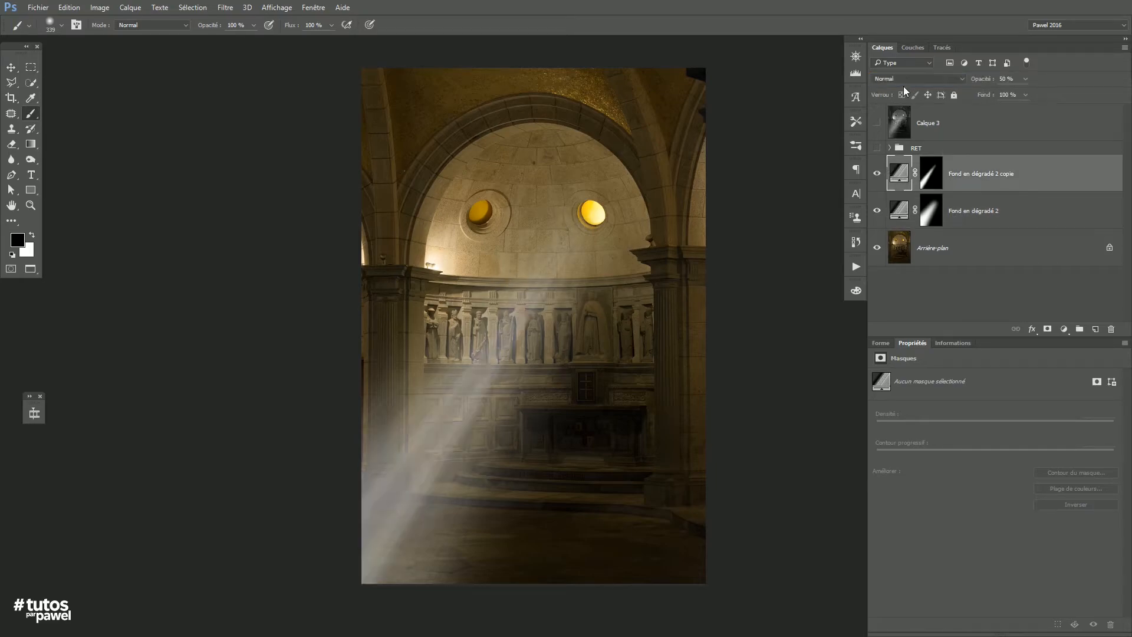
pyautogui.click(904, 79)
pyautogui.click(901, 174)
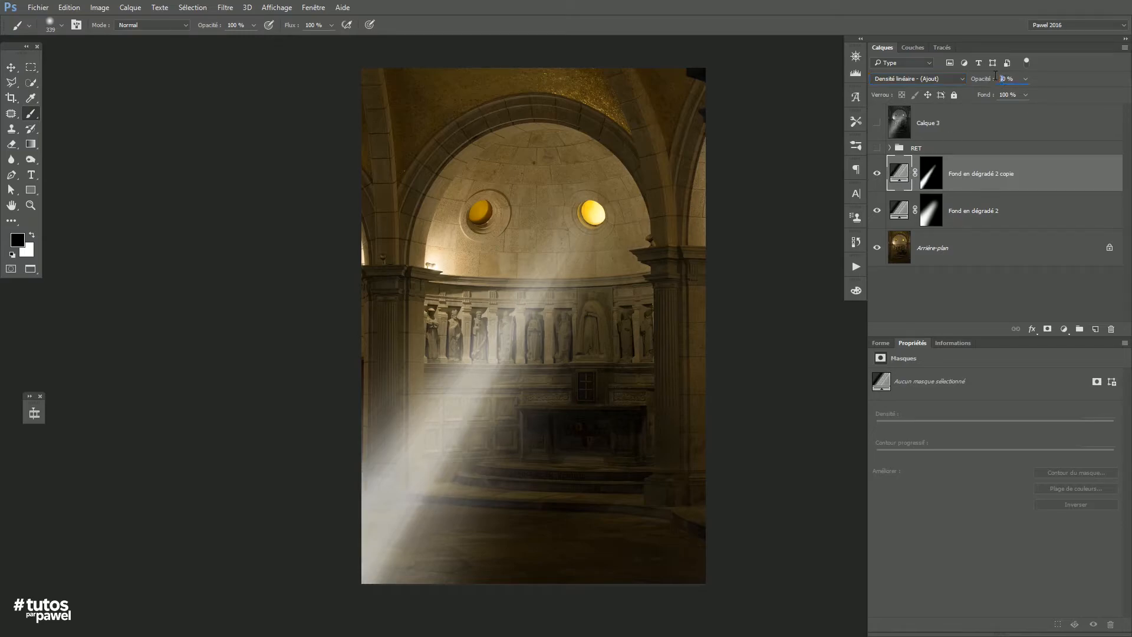
pyautogui.press('Return')
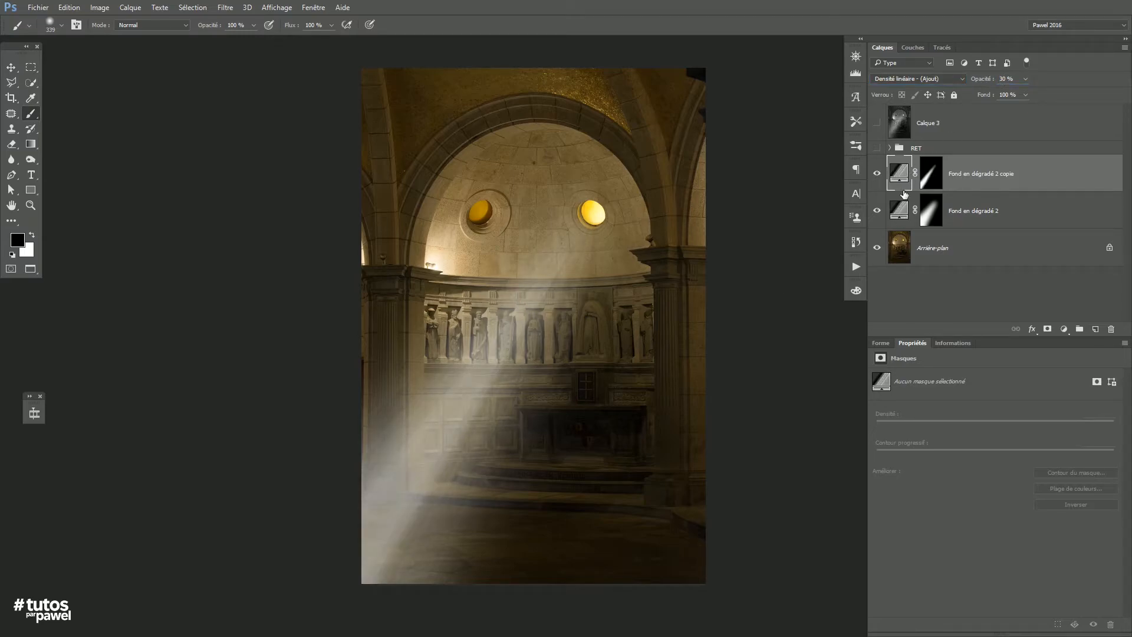
# Try the original gradient fill layer at 100 % opacity with Incrustation blending, then duplicate it and undo the duplication
pyautogui.moveTo(982, 82); pyautogui.dragTo(1044, 85)
pyautogui.click(902, 219)
pyautogui.click(936, 81)
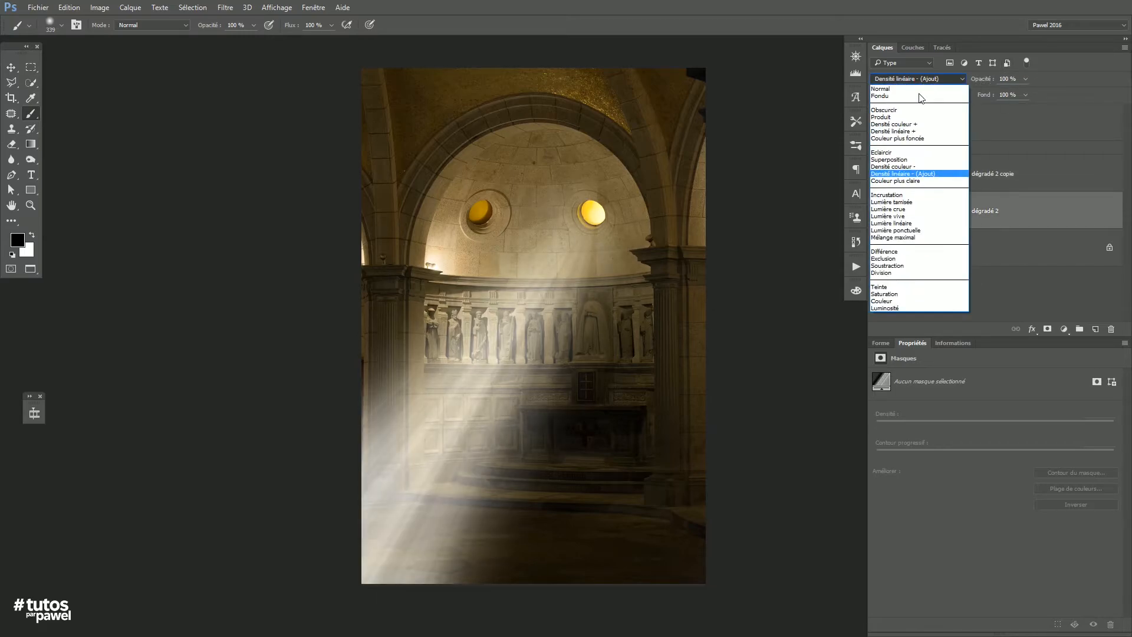
pyautogui.click(886, 195)
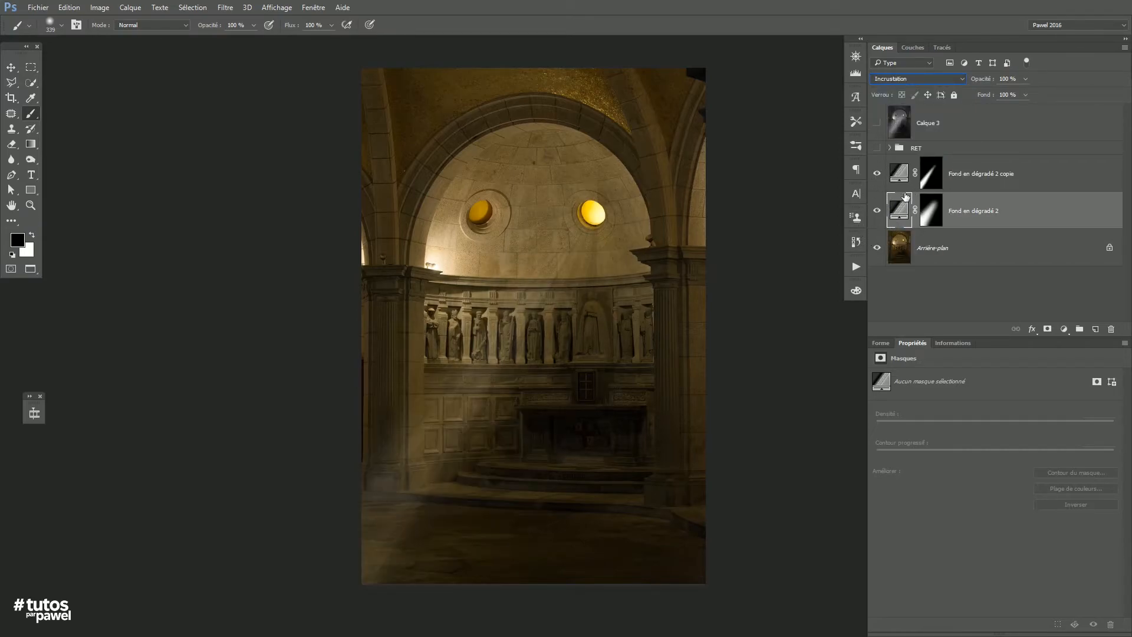
pyautogui.hotkey('ctrl', 'j')
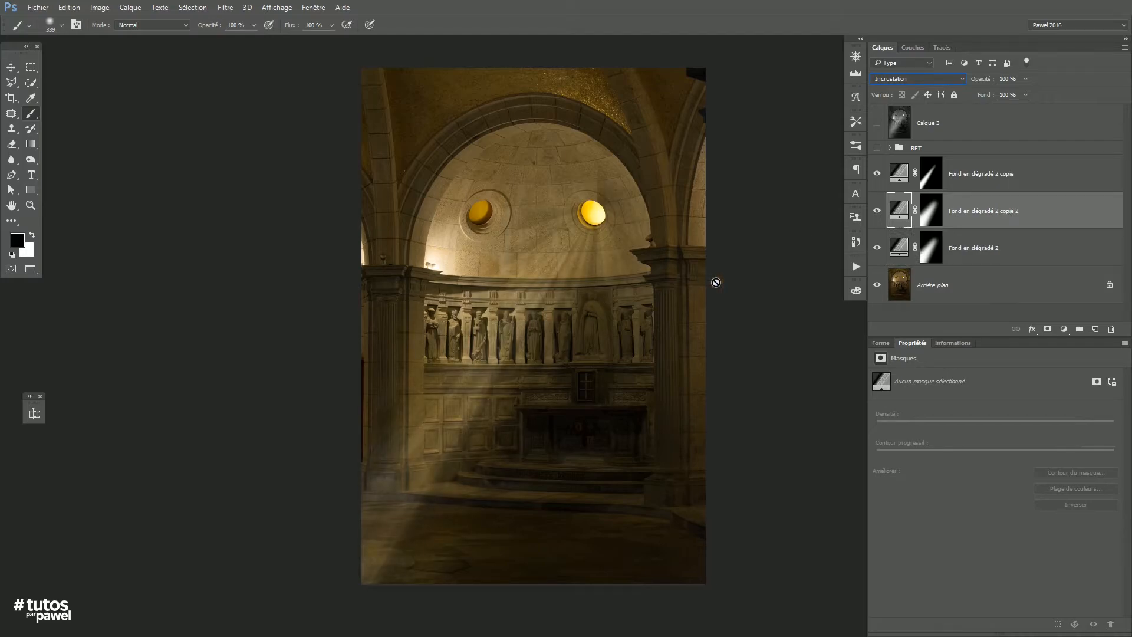
pyautogui.hotkey('ctrl', 'z')
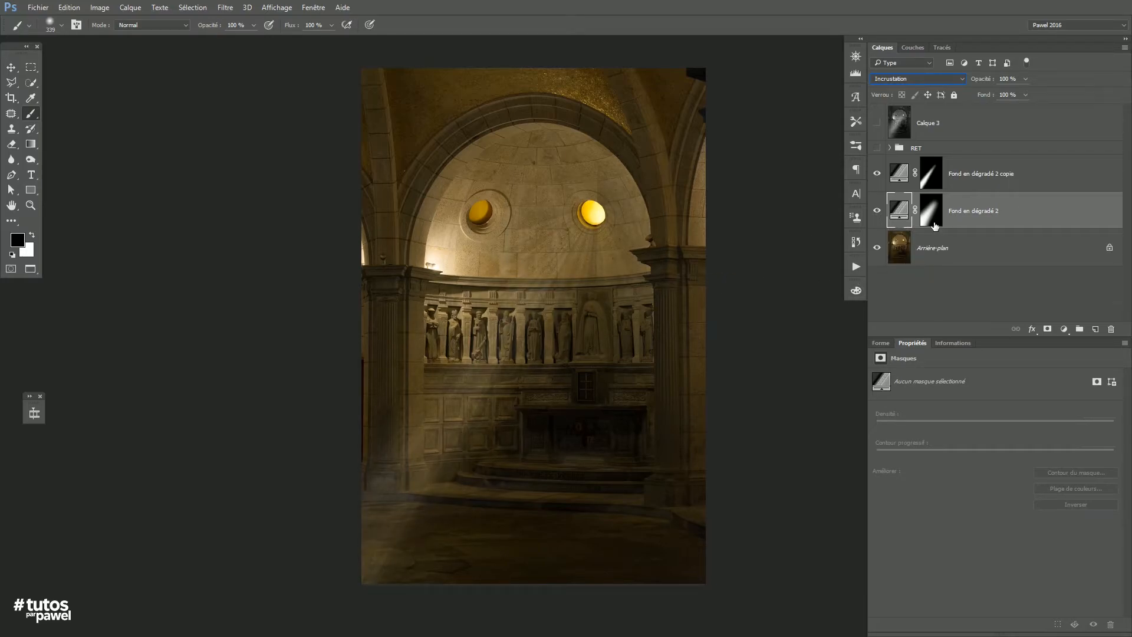
# Set the original gradient fill layer to Densité linéaire - (Ajout) blending with an opacity of 30 %
pyautogui.click(932, 78)
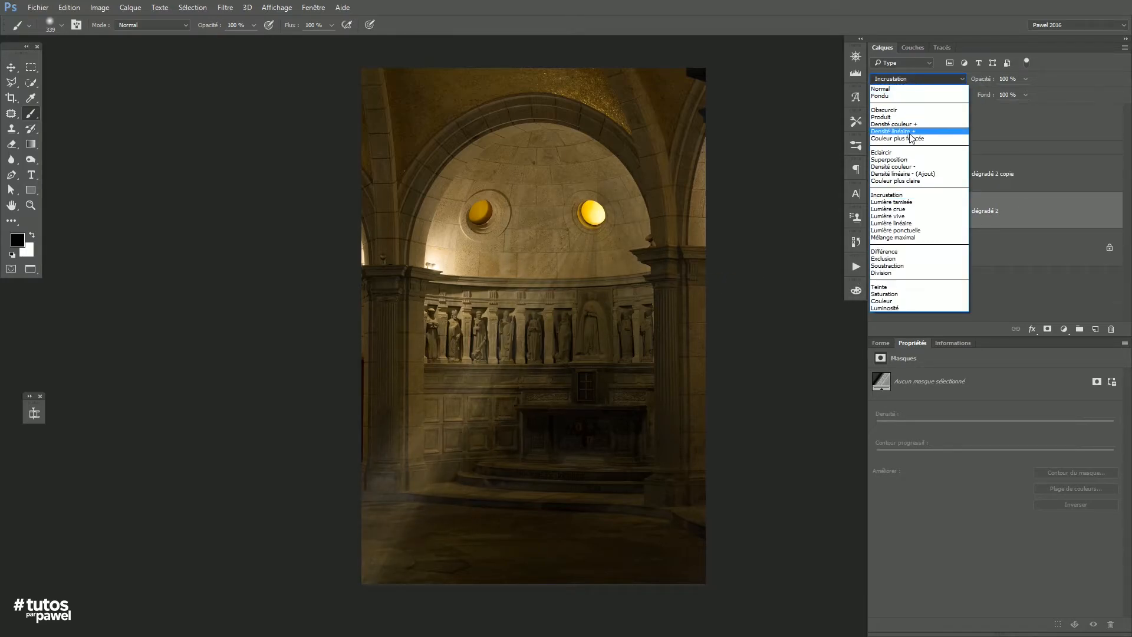
pyautogui.click(896, 174)
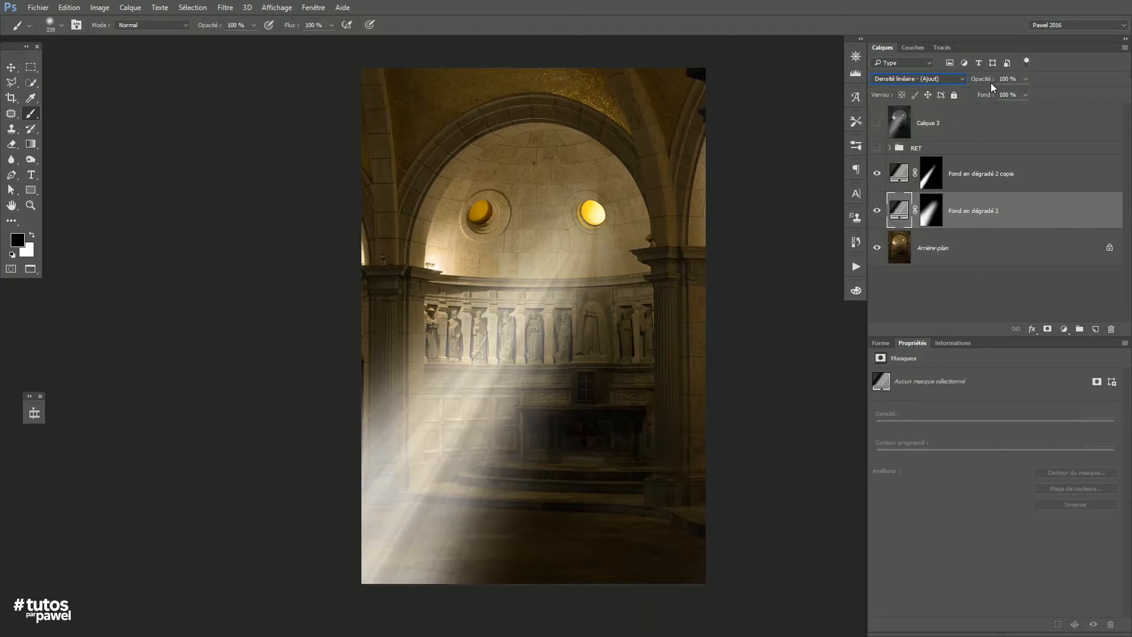
pyautogui.click(1009, 79)
pyautogui.write('50')
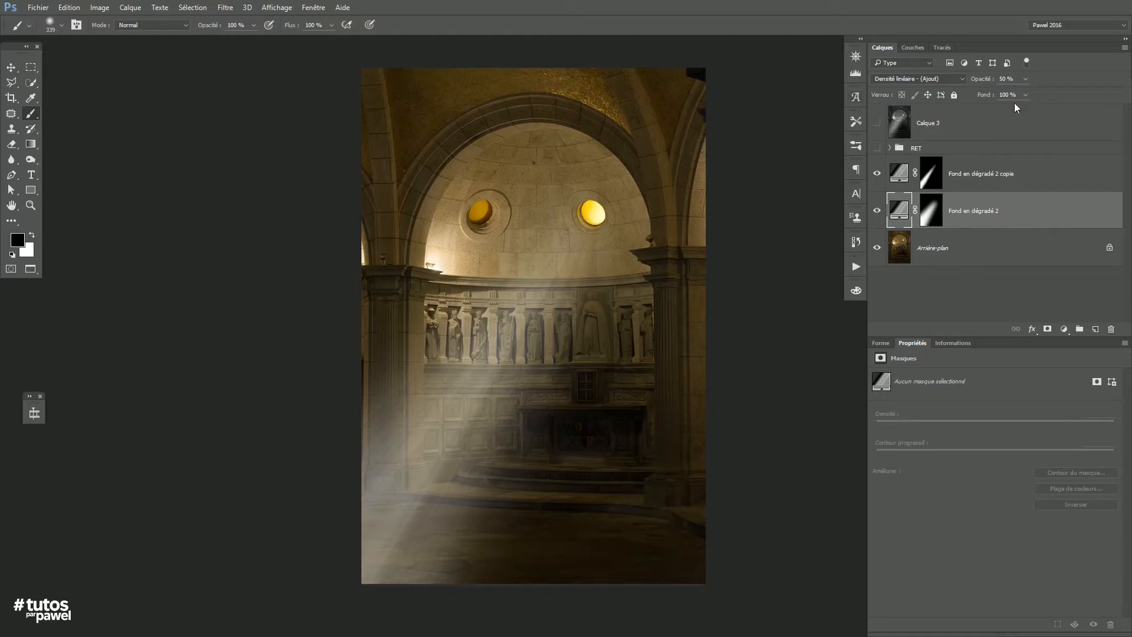
pyautogui.hotkey('shift', 'Down')
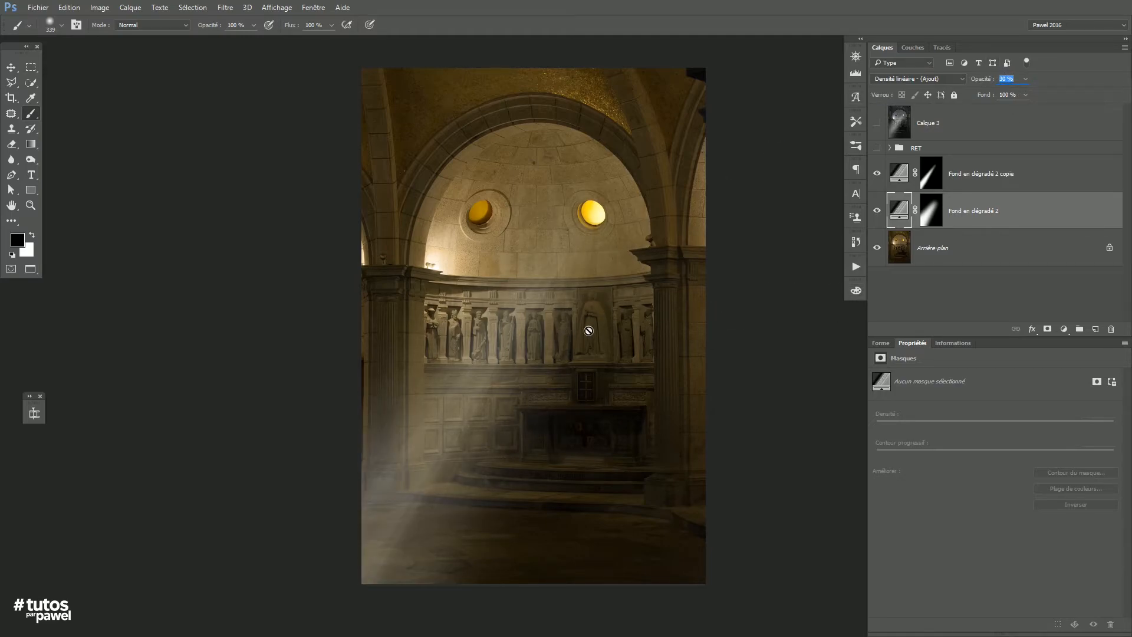
# Create a new empty layer directly above the original gradient fill layer
pyautogui.click(897, 178)
pyautogui.click(900, 211)
pyautogui.moveTo(431, 425); pyautogui.dragTo(443, 422)
pyautogui.click(443, 422)
pyautogui.moveTo(518, 440); pyautogui.dragTo(498, 369)
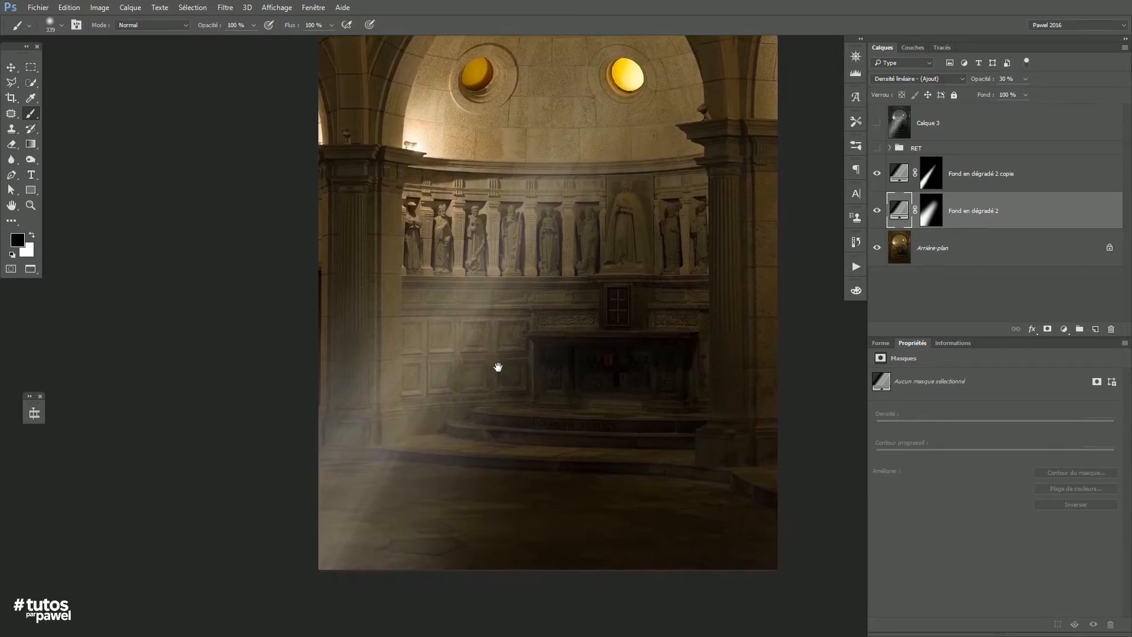
pyautogui.moveTo(583, 283); pyautogui.dragTo(558, 328)
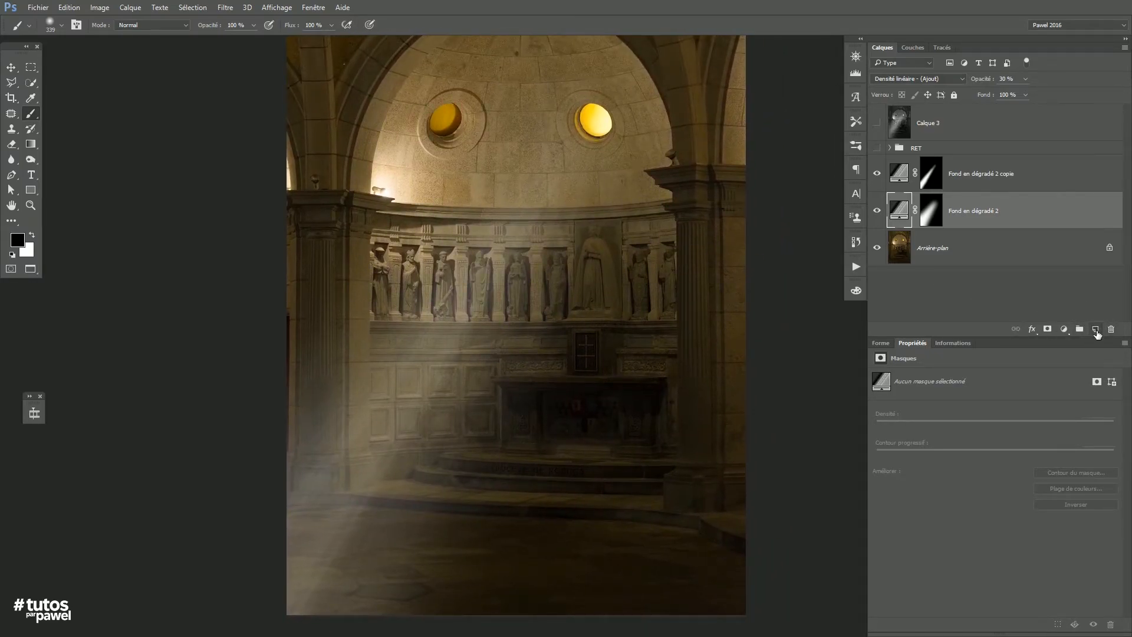
pyautogui.click(1096, 331)
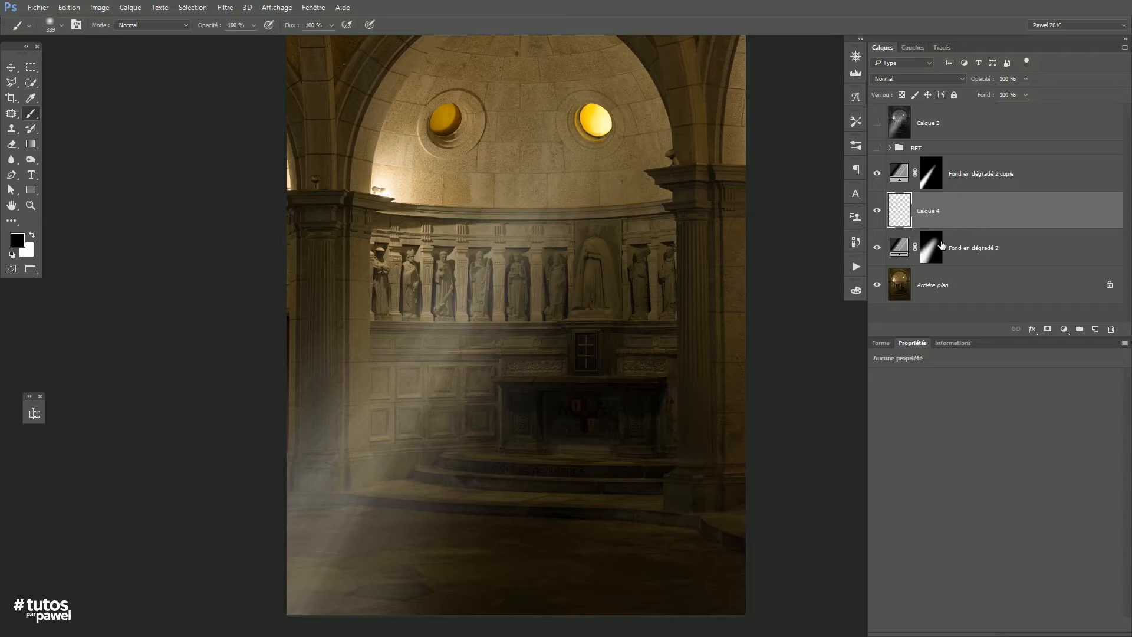
# Try to apply the Add Noise filter (Ajout de bruit) to the empty layer
pyautogui.click(229, 7)
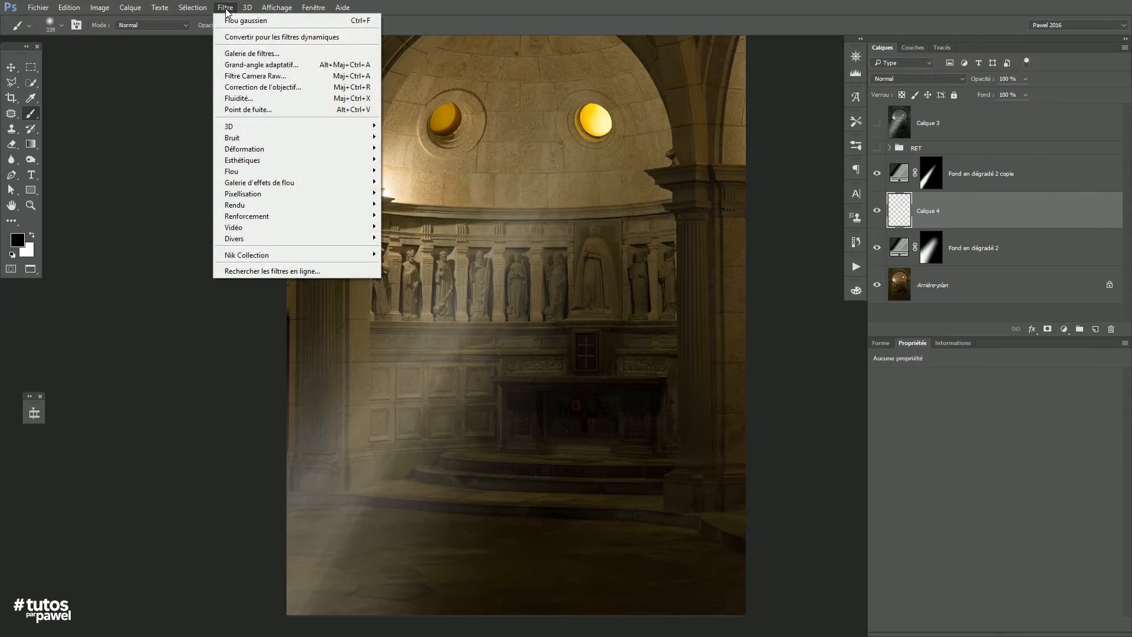
pyautogui.moveTo(231, 139)
pyautogui.click(160, 139)
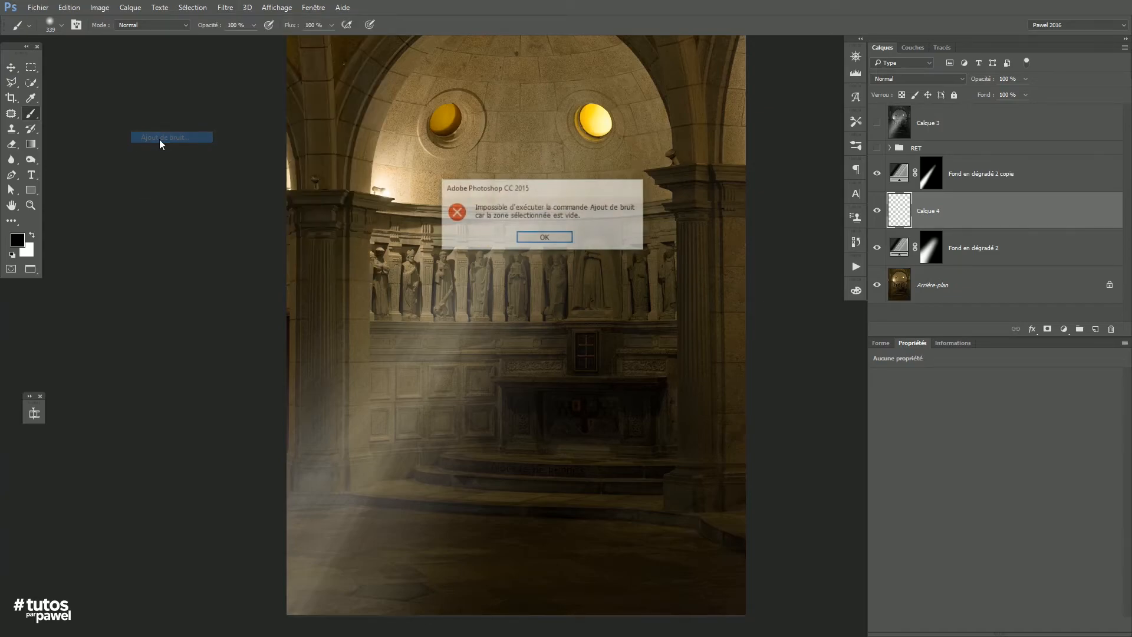
pyautogui.click(544, 239)
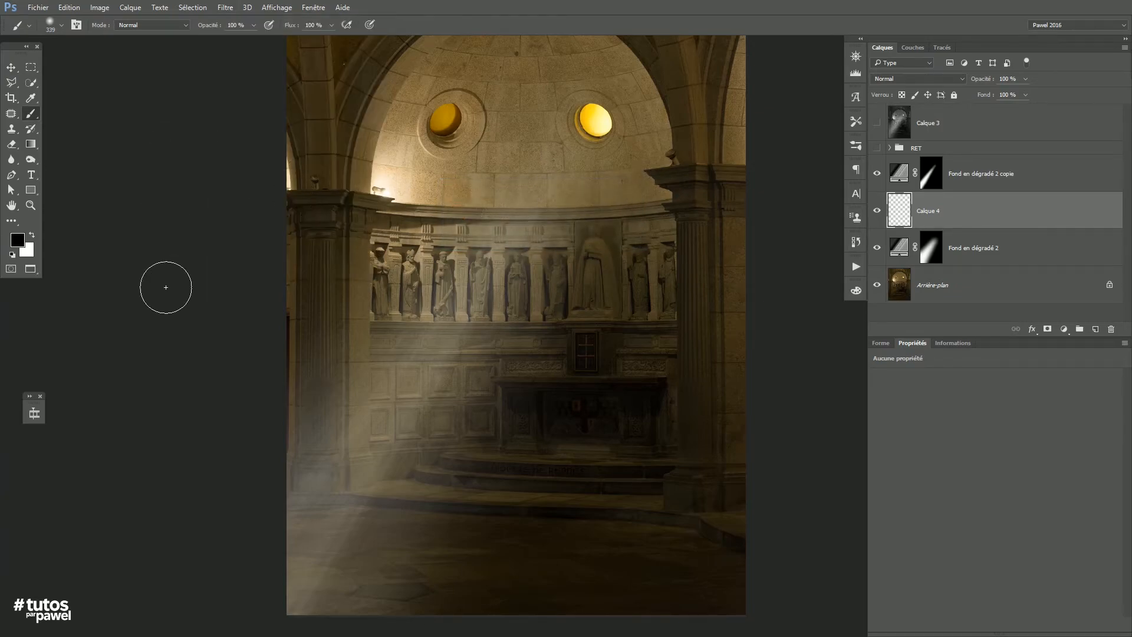
# Fill the empty layer with black and apply monochromatic Gaussian noise (Ajout de bruit) at 72,13 %
pyautogui.hotkey('alt', 'BackSpace')
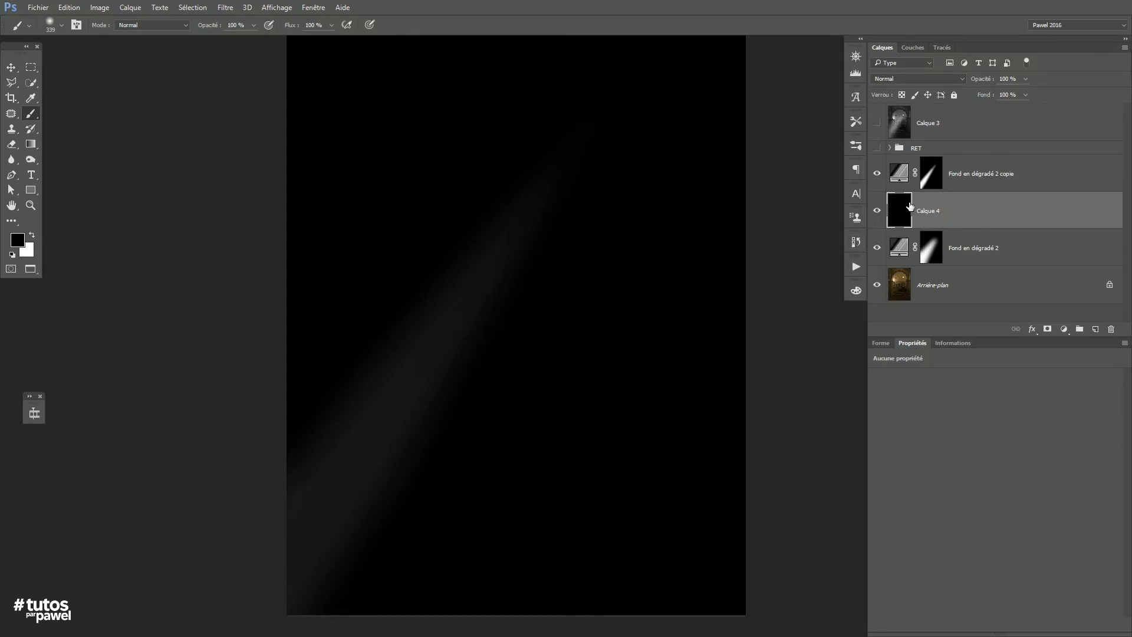
pyautogui.click(226, 7)
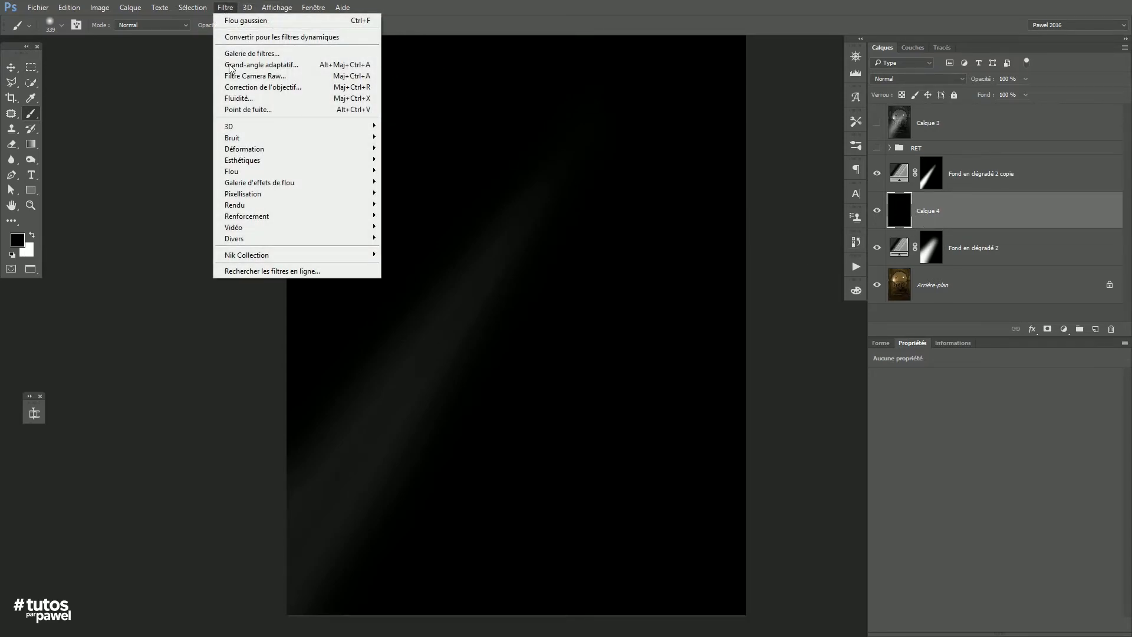
pyautogui.moveTo(235, 137)
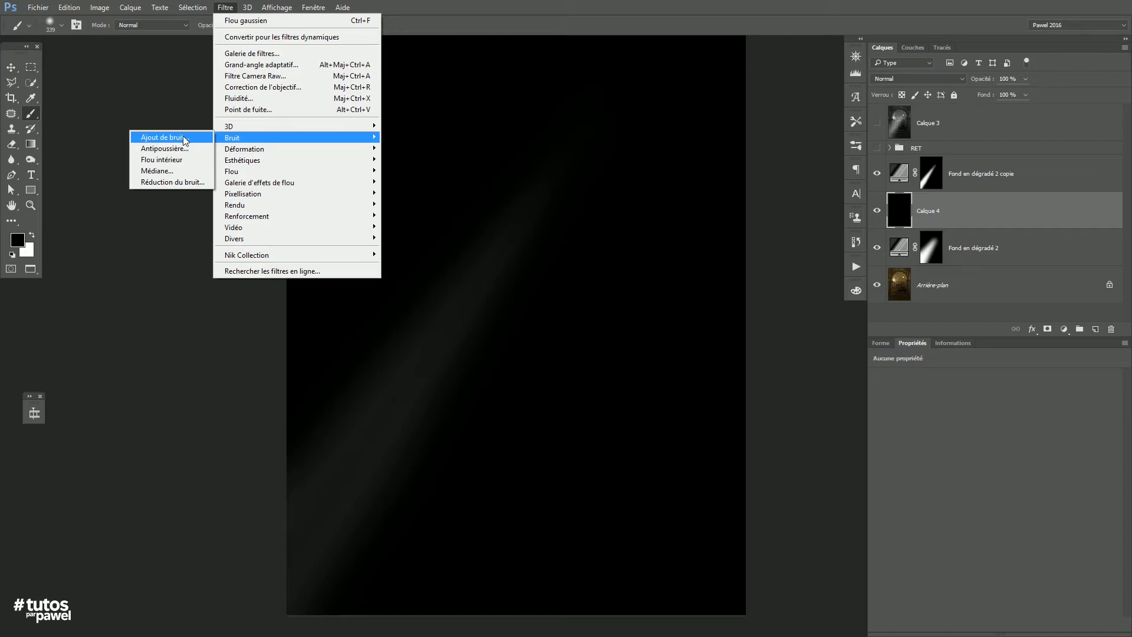
pyautogui.click(185, 141)
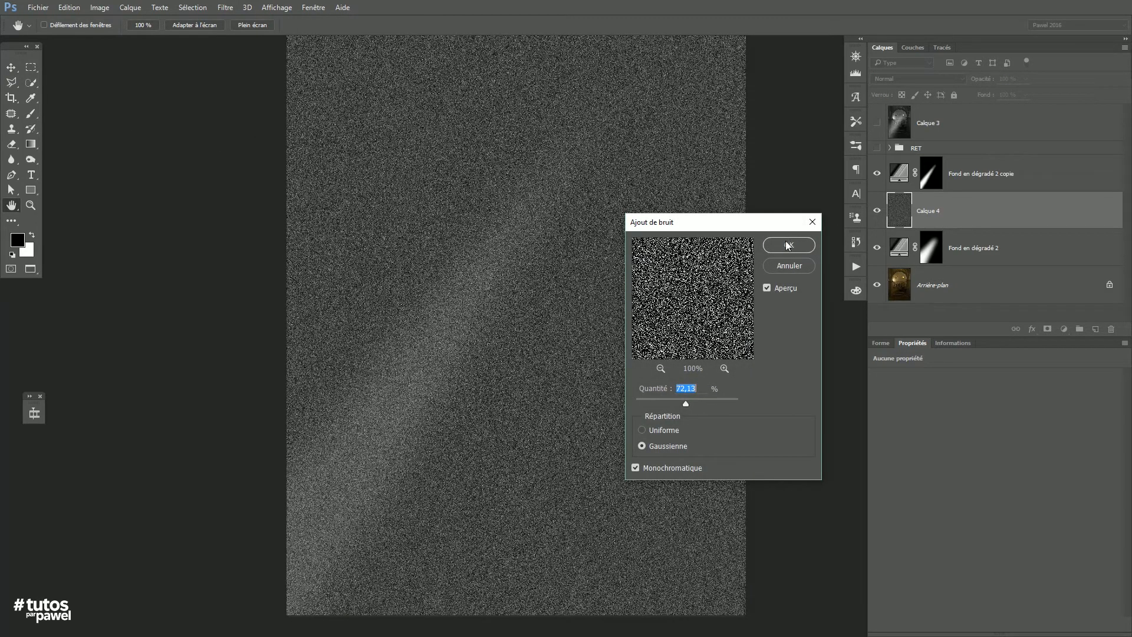
pyautogui.click(779, 244)
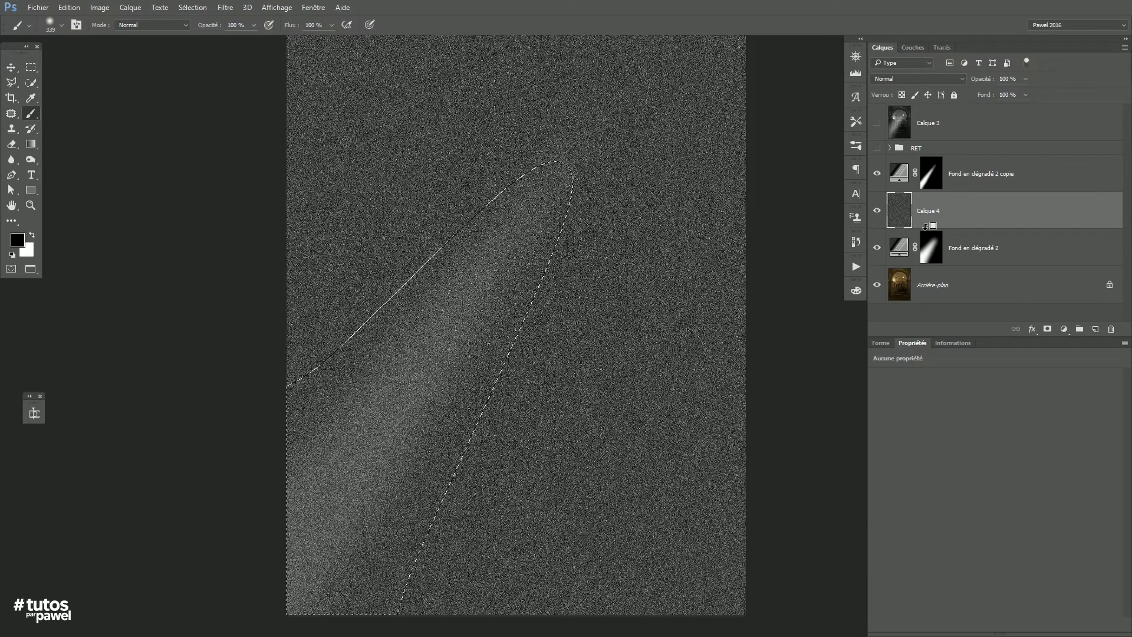
# Clip the noise layer to the original gradient fill layer below it and clear the selection
pyautogui.keyDown('alt'); pyautogui.click(924, 226); pyautogui.keyUp('alt')
pyautogui.hotkey('ctrl', 'd')
pyautogui.keyDown('ctrl'); pyautogui.click(388, 432); pyautogui.keyUp('ctrl')
pyautogui.keyDown('ctrl'); pyautogui.click(431, 370); pyautogui.keyUp('ctrl')
pyautogui.keyDown('ctrl'); pyautogui.keyDown('alt'); pyautogui.click(520, 350); pyautogui.keyUp('alt'); pyautogui.keyUp('ctrl')
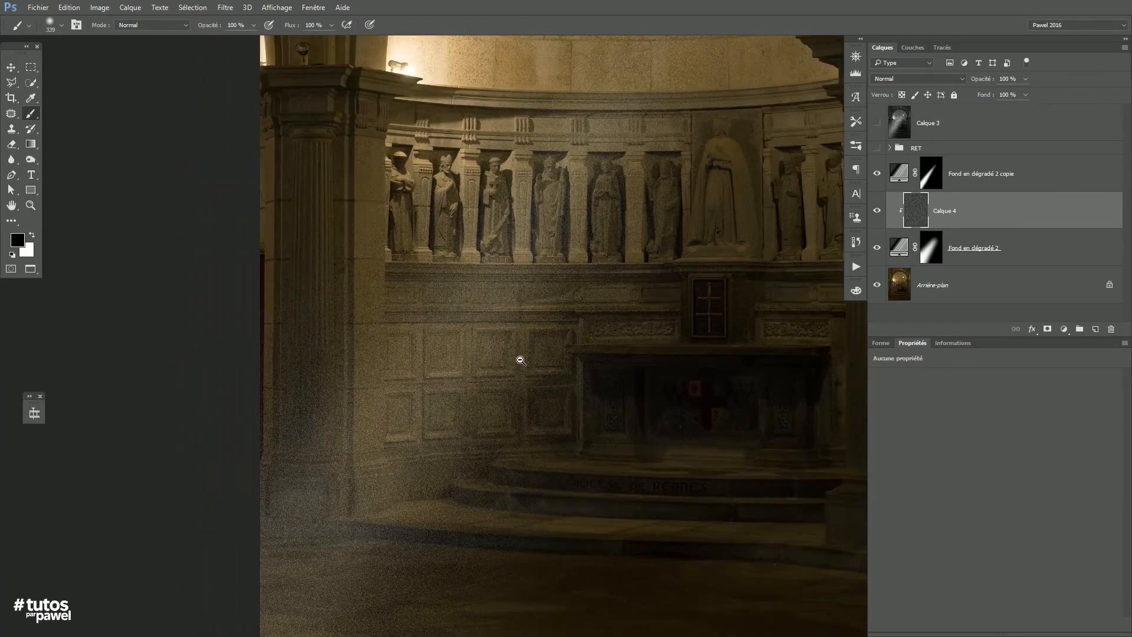
pyautogui.keyDown('ctrl'); pyautogui.keyDown('alt'); pyautogui.click(518, 358); pyautogui.keyUp('alt'); pyautogui.keyUp('ctrl')
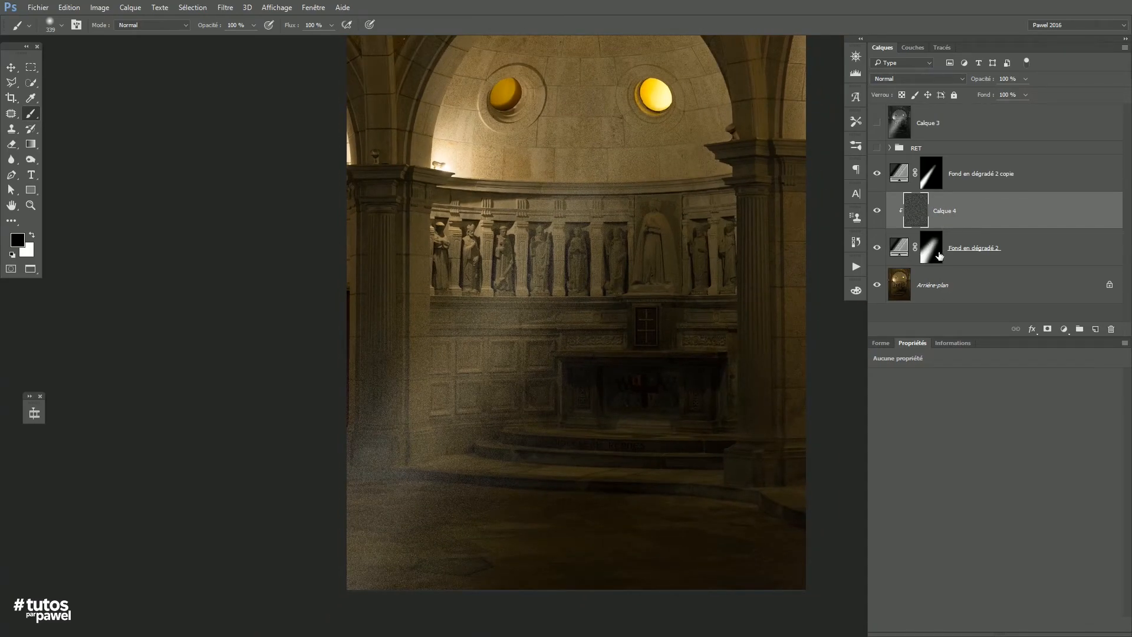
# Temporarily disable the original gradient fill layer's mask to compare the noise coverage, and re-enable it
pyautogui.keyDown('shift'); pyautogui.click(931, 256); pyautogui.keyUp('shift')
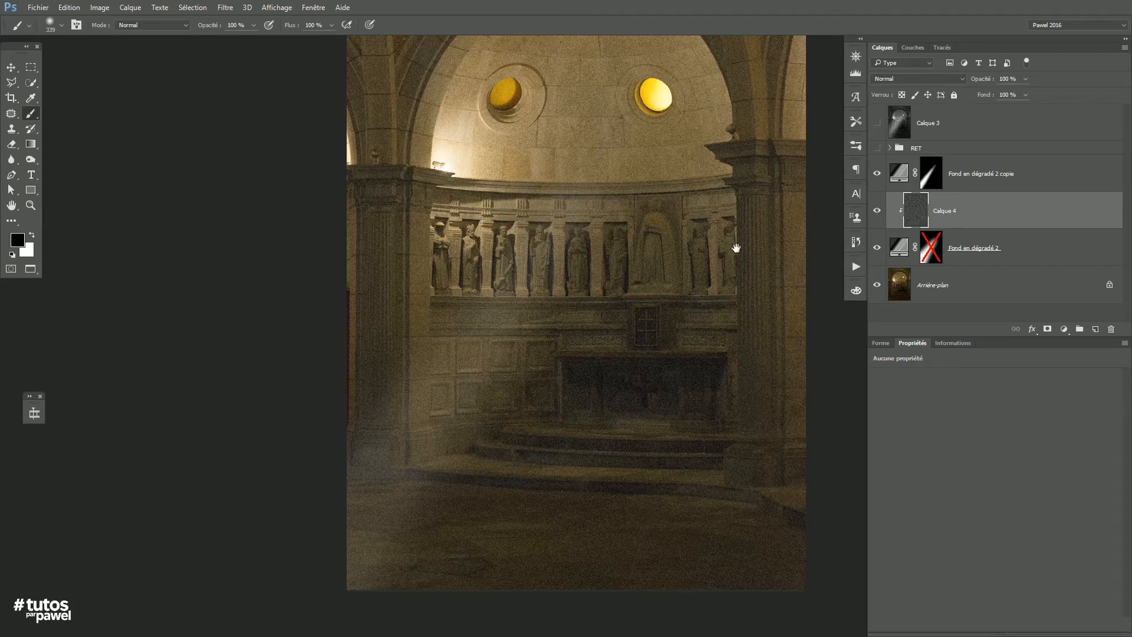
pyautogui.moveTo(734, 245); pyautogui.dragTo(710, 283)
pyautogui.keyDown('shift'); pyautogui.click(923, 256); pyautogui.keyUp('shift')
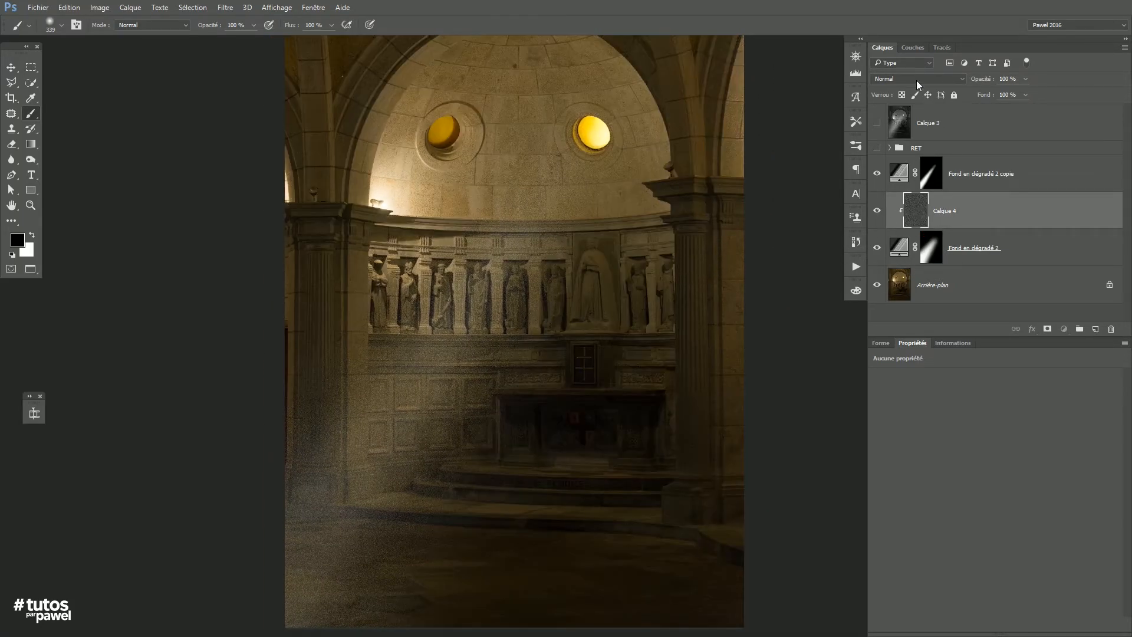
# Set the clipped noise layer's opacity to 55 %
pyautogui.moveTo(982, 81)
pyautogui.mouseDown()
pyautogui.moveTo(956, 80)
pyautogui.moveTo(980, 78)
pyautogui.mouseUp()
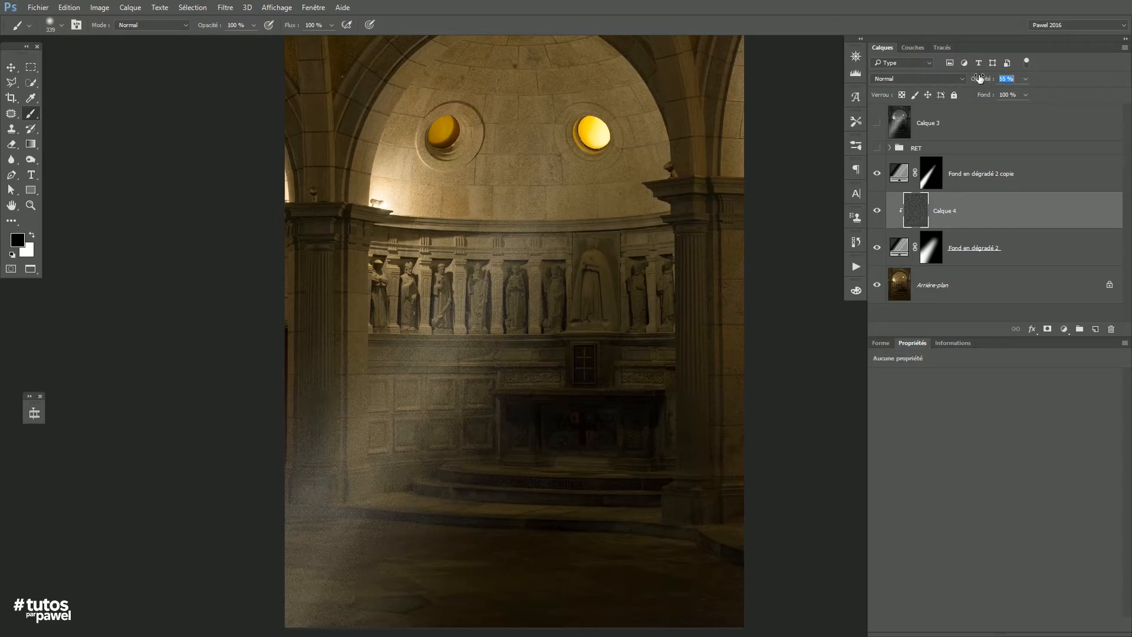
pyautogui.scroll(-2, 571, 341)
pyautogui.scroll(2, 568, 343)
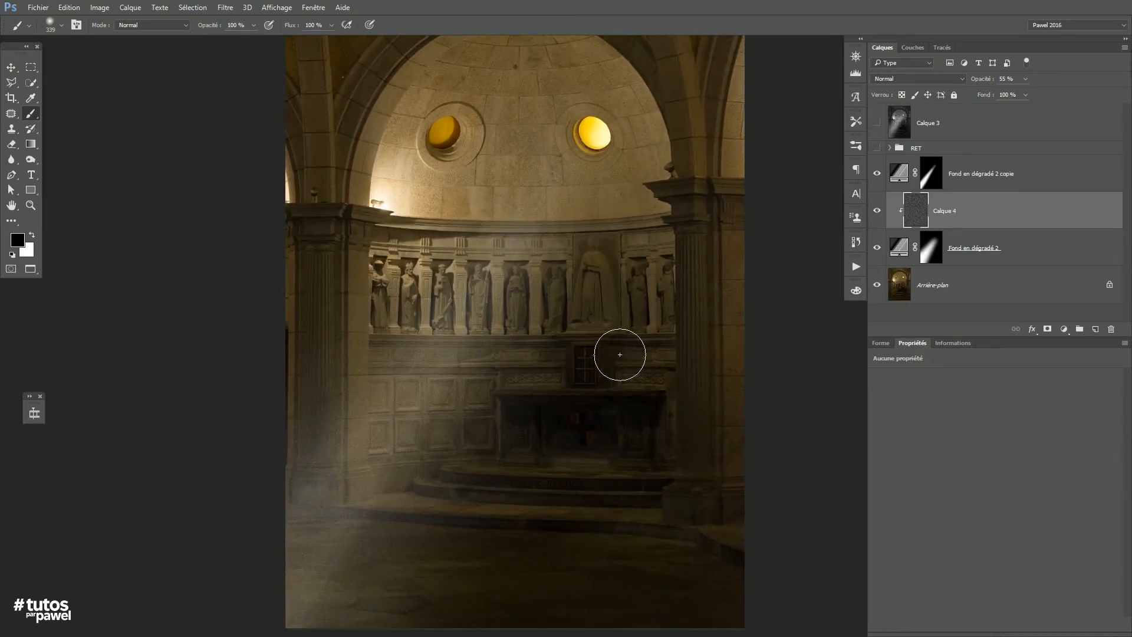
# Group both gradient fill layers with the noise layer and name the group "rayons de soleil"
pyautogui.click(987, 177)
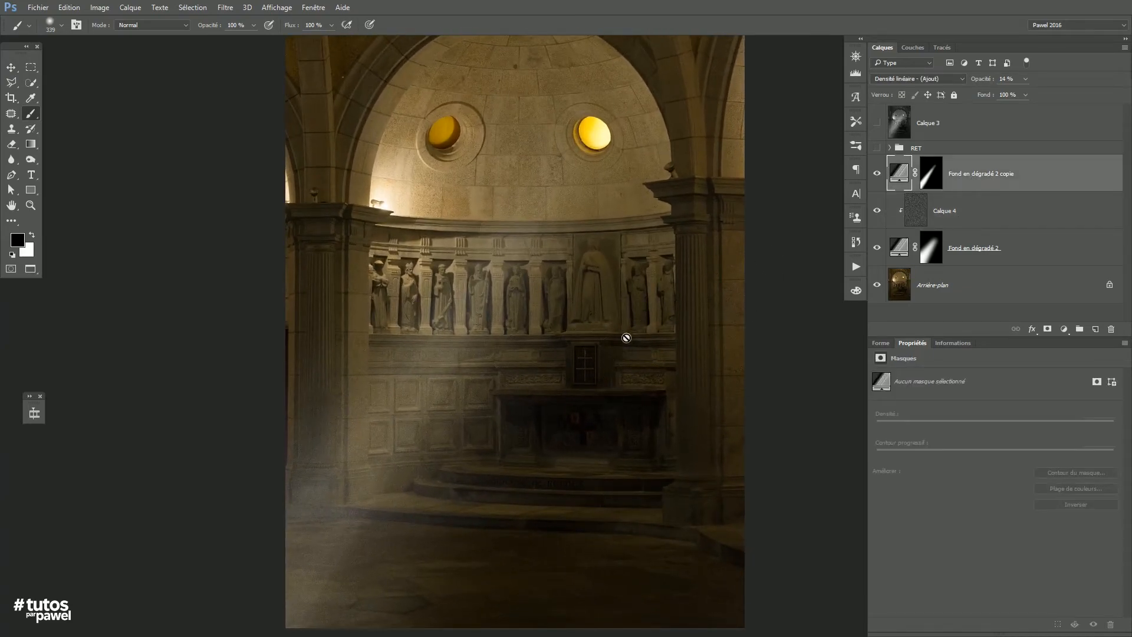
pyautogui.click(592, 374)
pyautogui.click(591, 246)
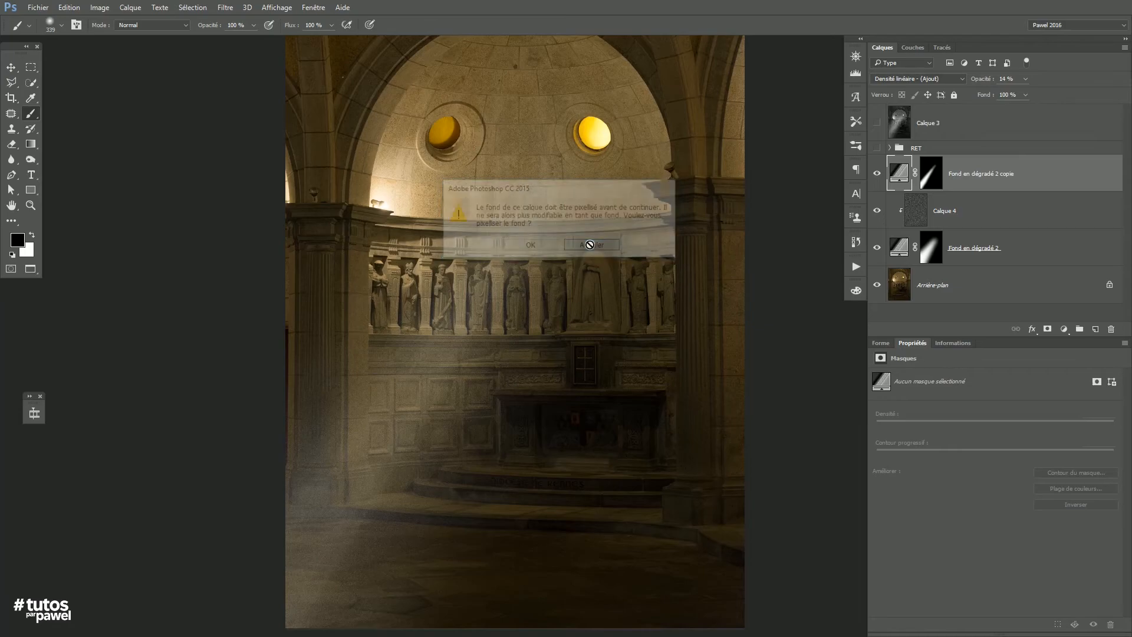
pyautogui.keyDown('shift'); pyautogui.click(965, 252); pyautogui.keyUp('shift')
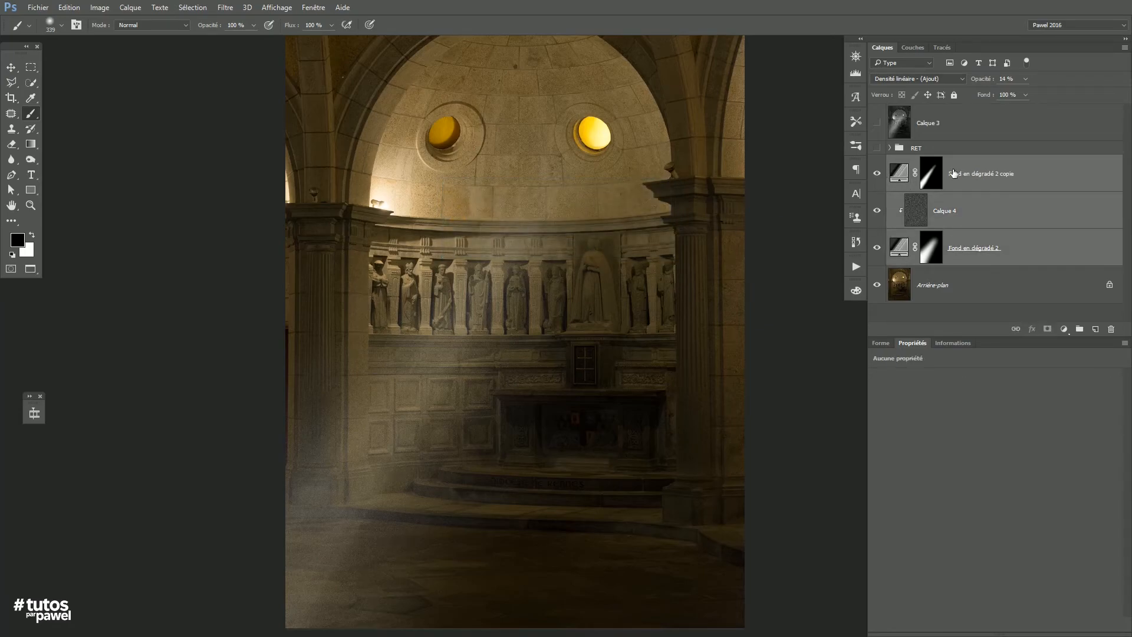
pyautogui.moveTo(907, 178); pyautogui.dragTo(1080, 328)
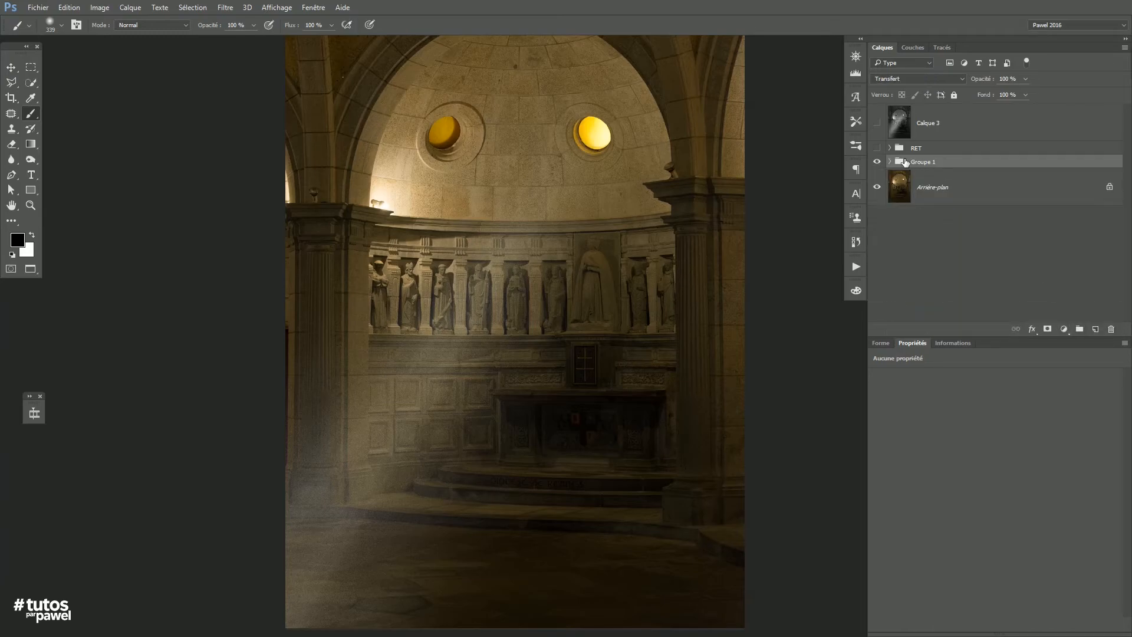
pyautogui.doubleClick(923, 162)
pyautogui.write('rayons de soleil')
pyautogui.press('Return')
pyautogui.scroll(-2, 464, 378)
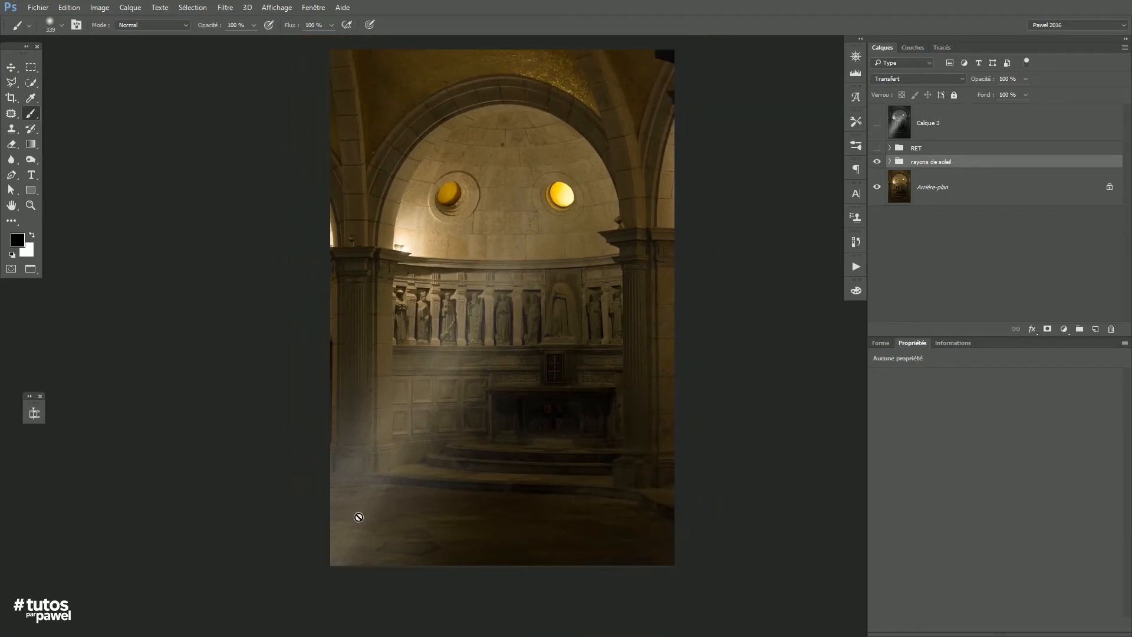
# Add a mask to the rayons de soleil group and fade the beam's lower-left end with a long diagonal black-to-white gradient
pyautogui.click(1047, 329)
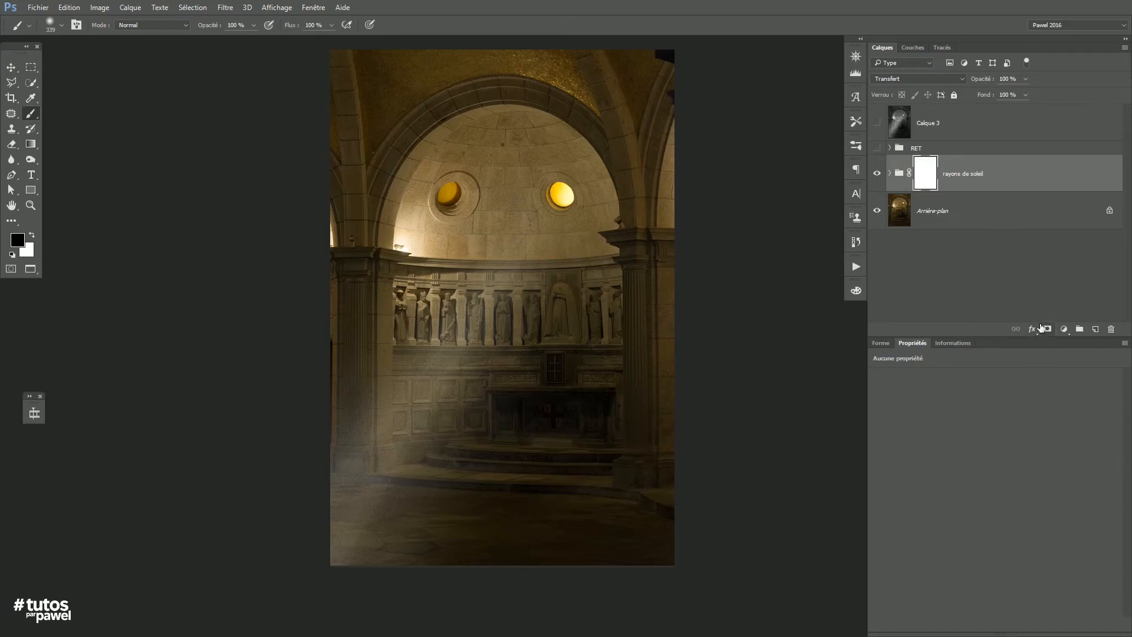
pyautogui.moveTo(454, 328); pyautogui.dragTo(472, 277)
pyautogui.click(30, 147)
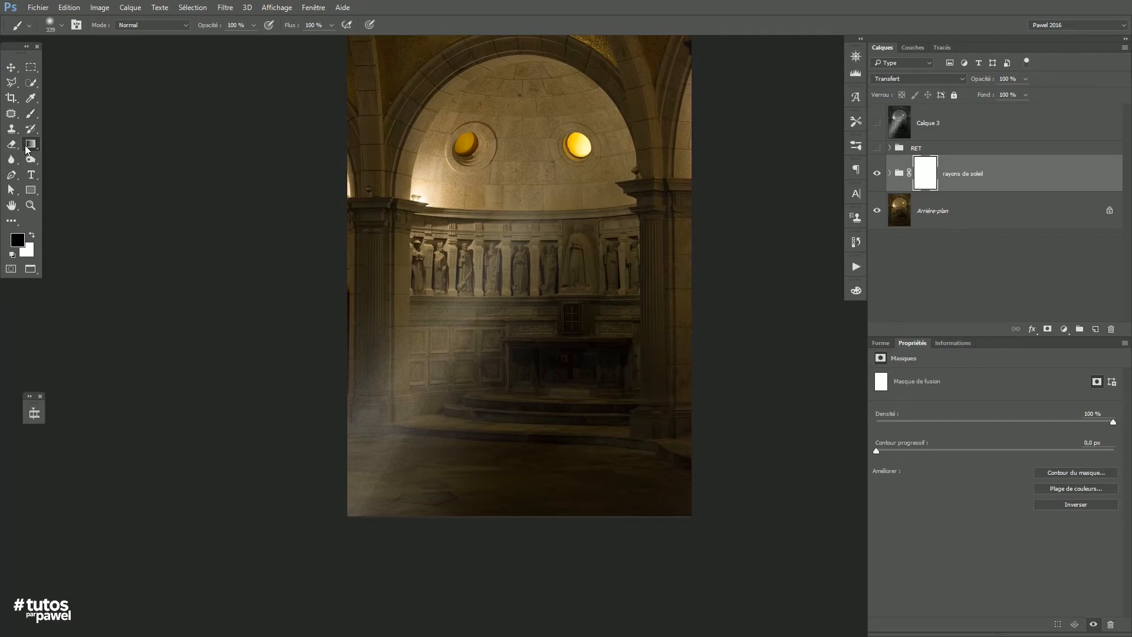
pyautogui.moveTo(233, 632); pyautogui.dragTo(487, 222)
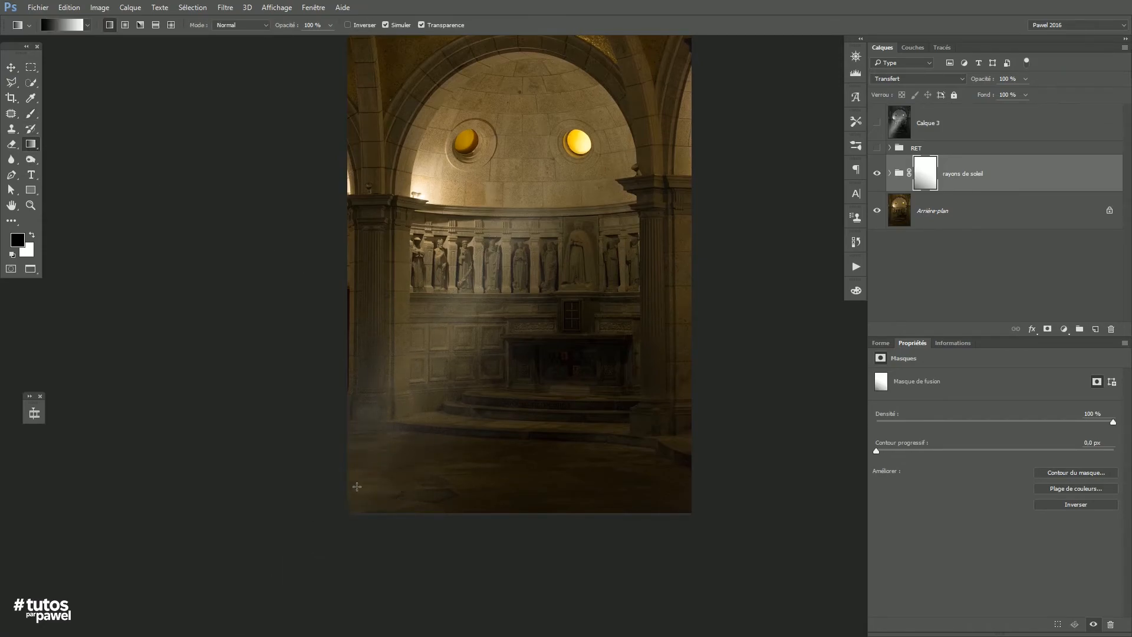
pyautogui.scroll(-1, 374, 472)
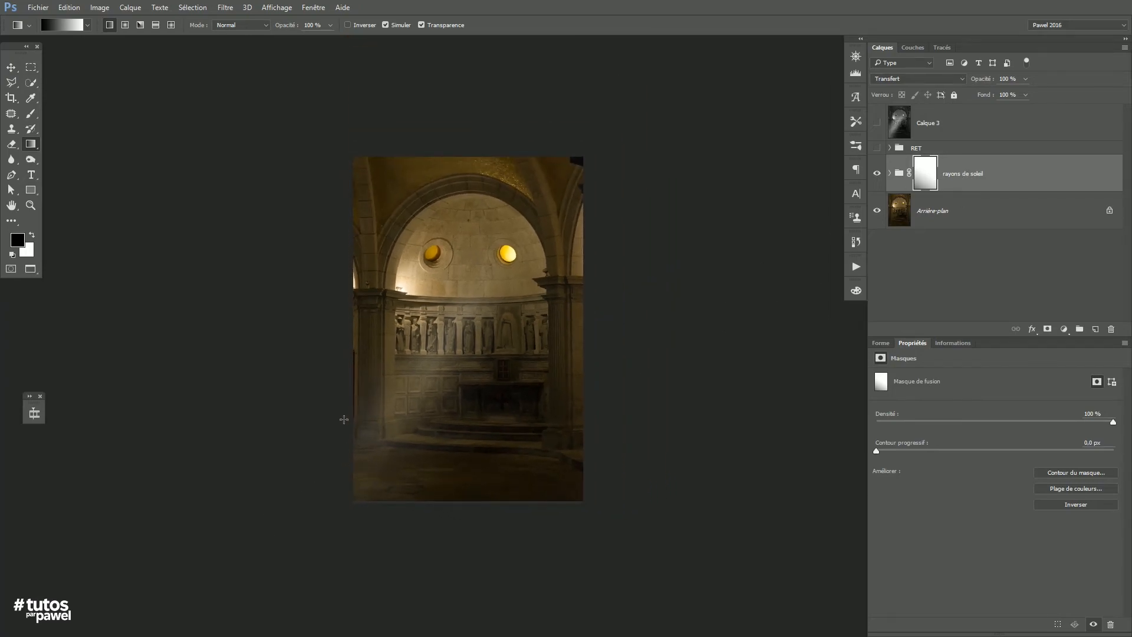
pyautogui.moveTo(417, 471); pyautogui.dragTo(453, 449)
pyautogui.scroll(-1, 462, 345)
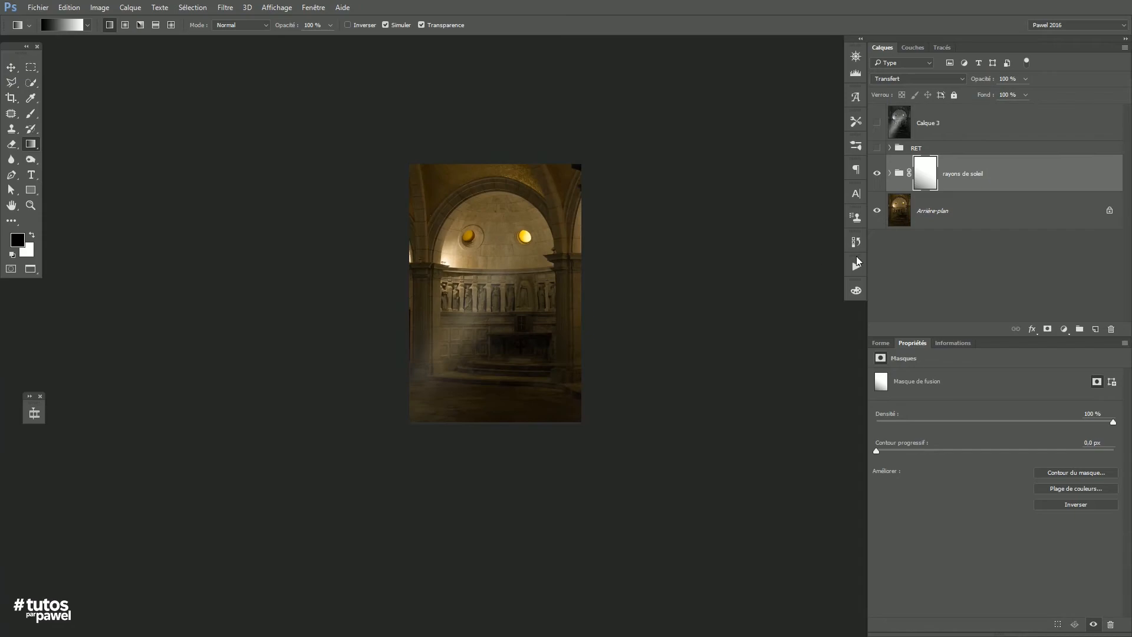
pyautogui.scroll(2, 477, 348)
pyautogui.moveTo(522, 218); pyautogui.dragTo(540, 307)
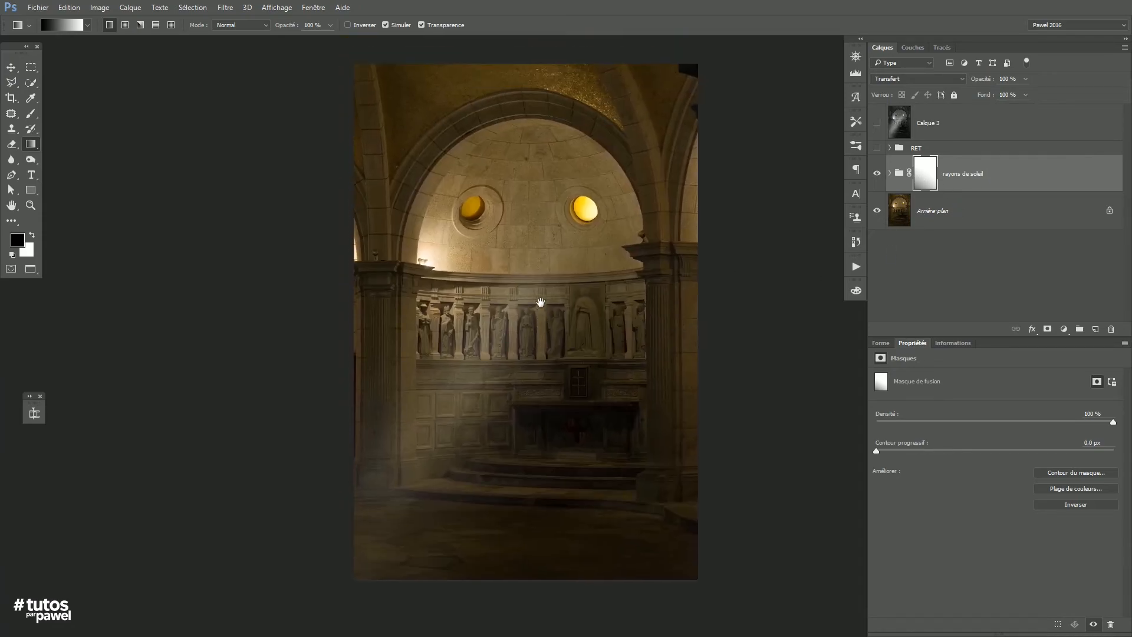
# Raise the opacity of the duplicate gradient fill layer and set the original gradient fill layer to 99 %
pyautogui.click(889, 173)
pyautogui.click(923, 204)
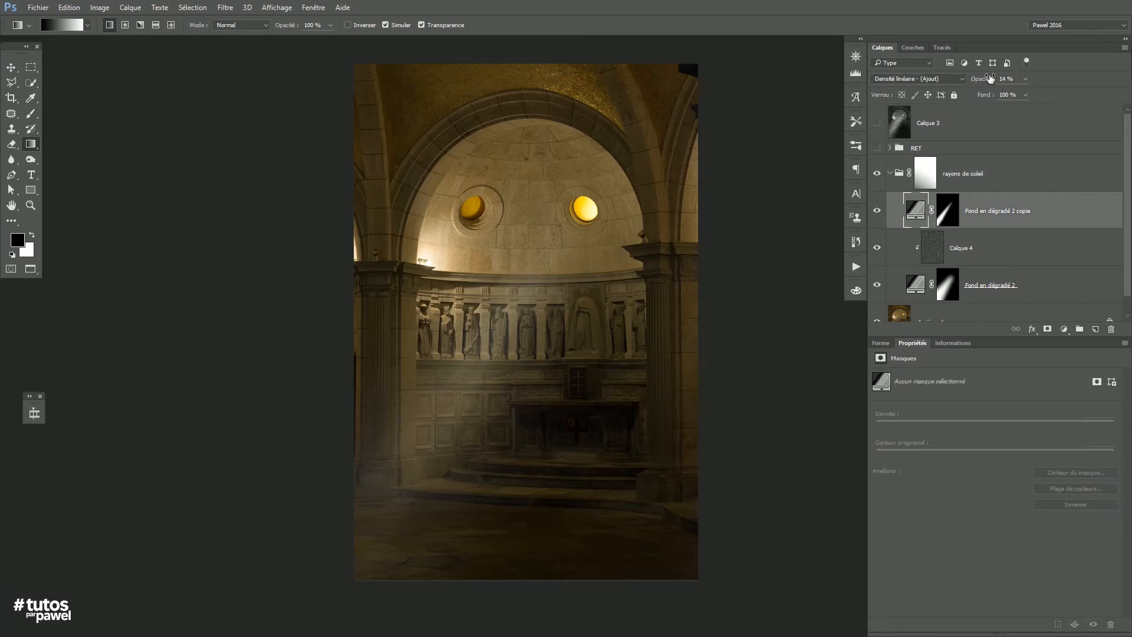
pyautogui.moveTo(991, 78); pyautogui.dragTo(996, 77)
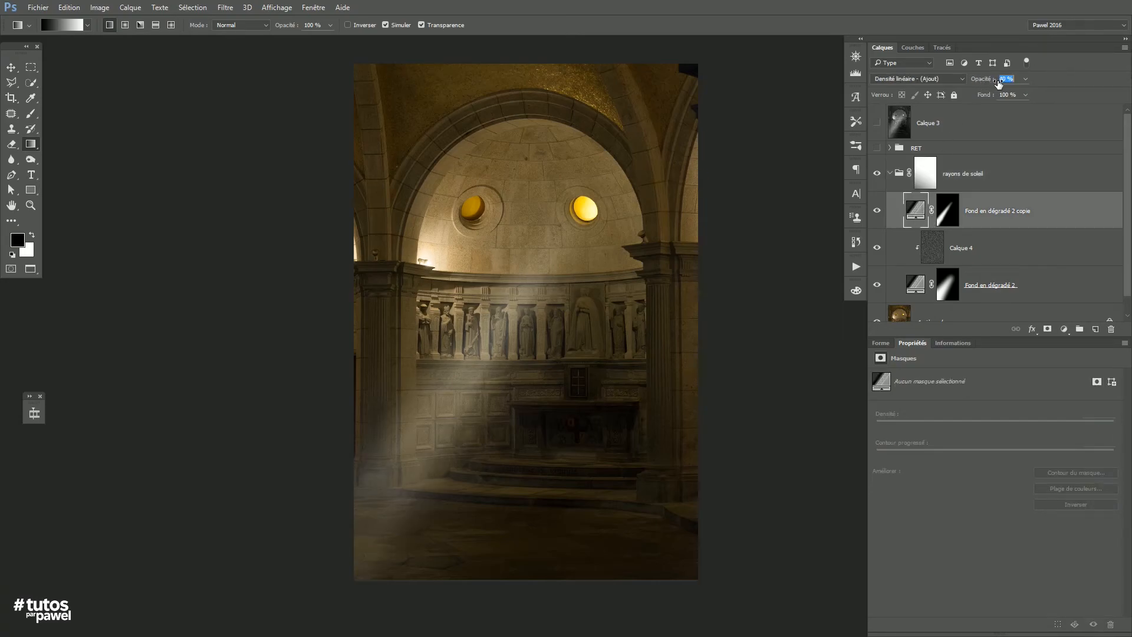
pyautogui.click(915, 283)
pyautogui.moveTo(1001, 82)
pyautogui.mouseDown()
pyautogui.moveTo(982, 78)
pyautogui.moveTo(997, 78)
pyautogui.mouseUp()
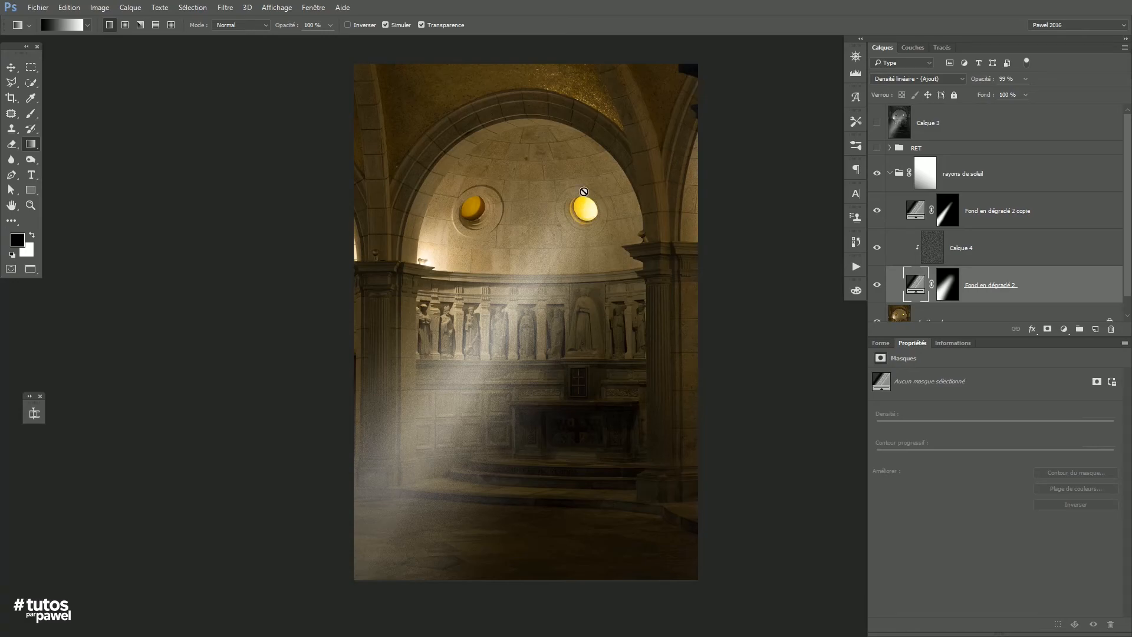
# Add a Curves (Courbes) adjustment above the collapsed rayons de soleil group, raising the curve from input 84 to output 170
pyautogui.click(897, 176)
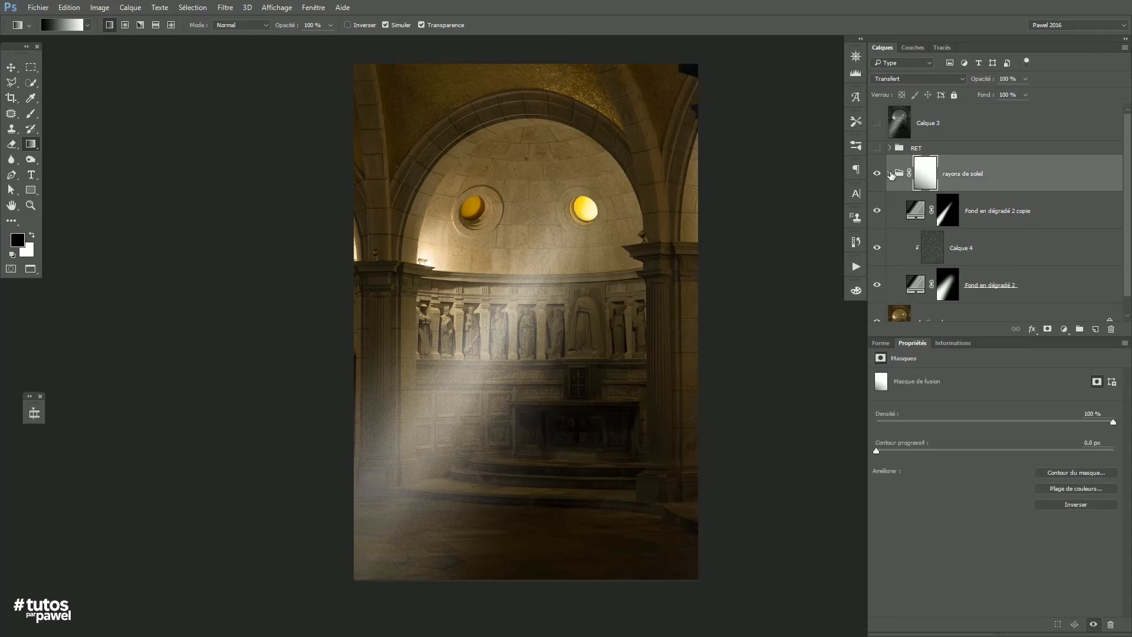
pyautogui.click(1062, 329)
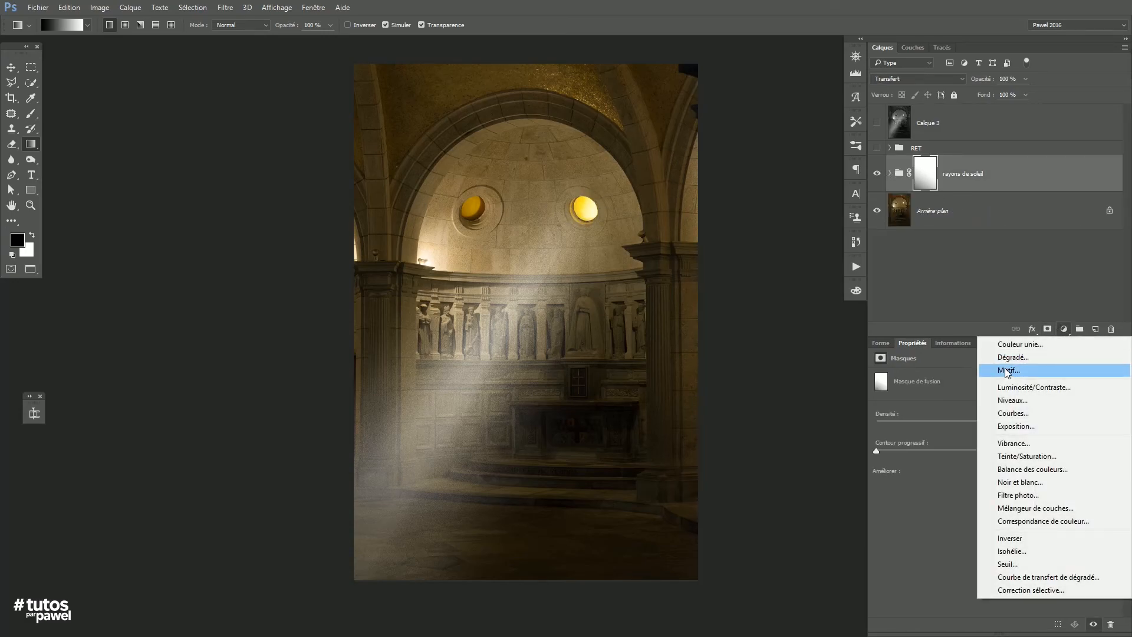
pyautogui.click(1004, 414)
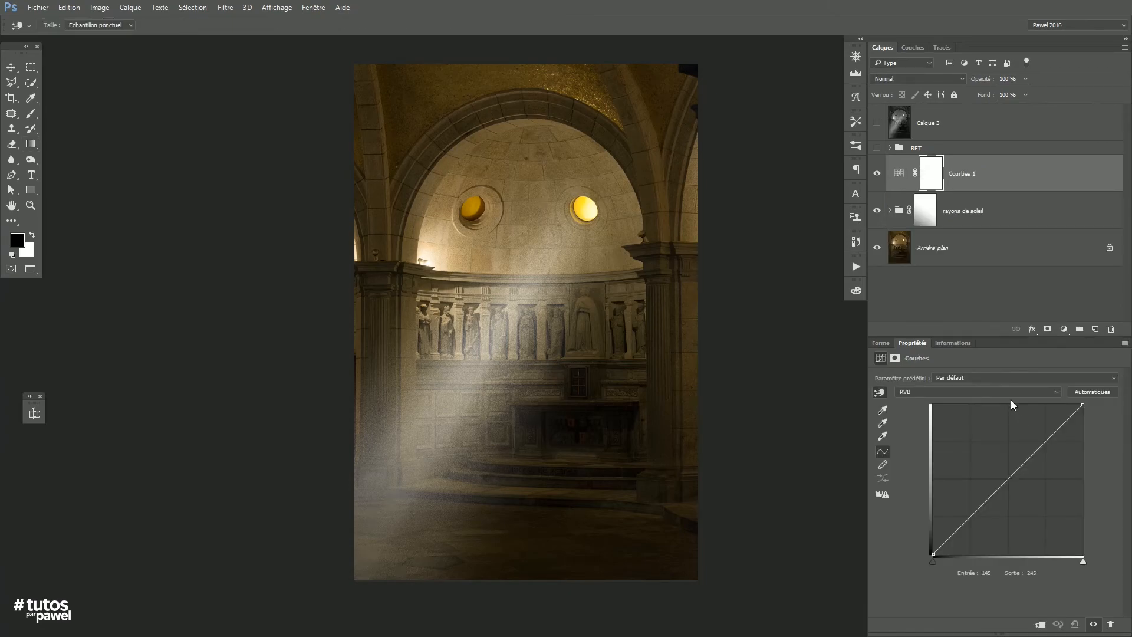
pyautogui.moveTo(997, 491); pyautogui.dragTo(983, 454)
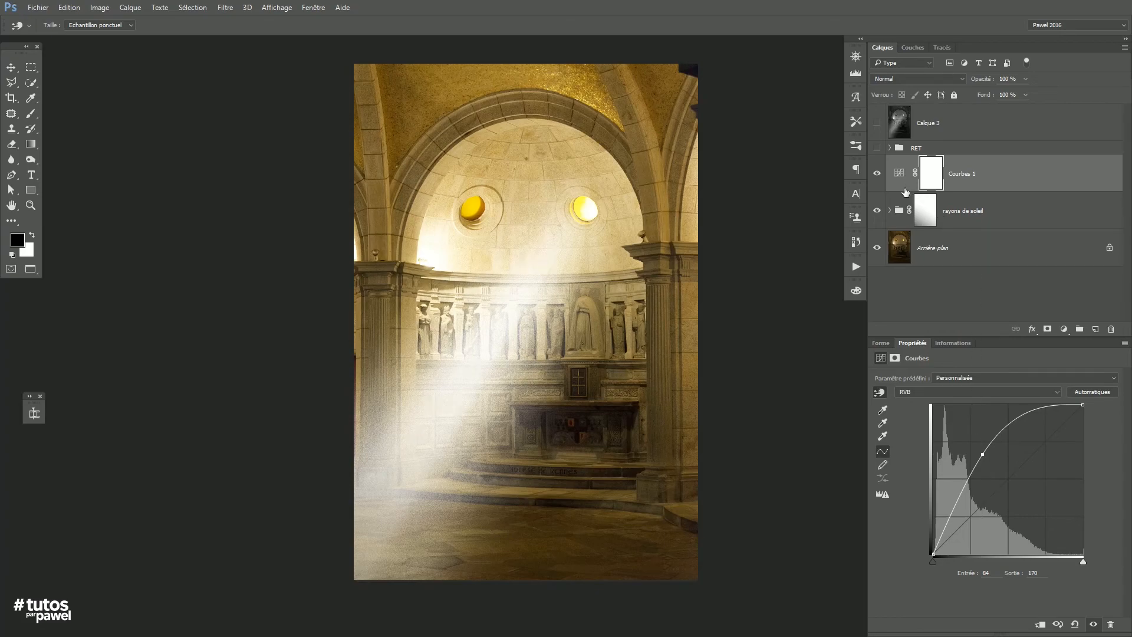
# Invert the Curves layer's mask to black
pyautogui.press('g')
pyautogui.click(930, 178)
pyautogui.hotkey('ctrl', 'i')
# Paint white on the Curves mask over the right round window, and compare the result with the layer off and on
pyautogui.click(31, 113)
pyautogui.moveTo(565, 216); pyautogui.dragTo(564, 216)
pyautogui.scroll(3, 579, 215)
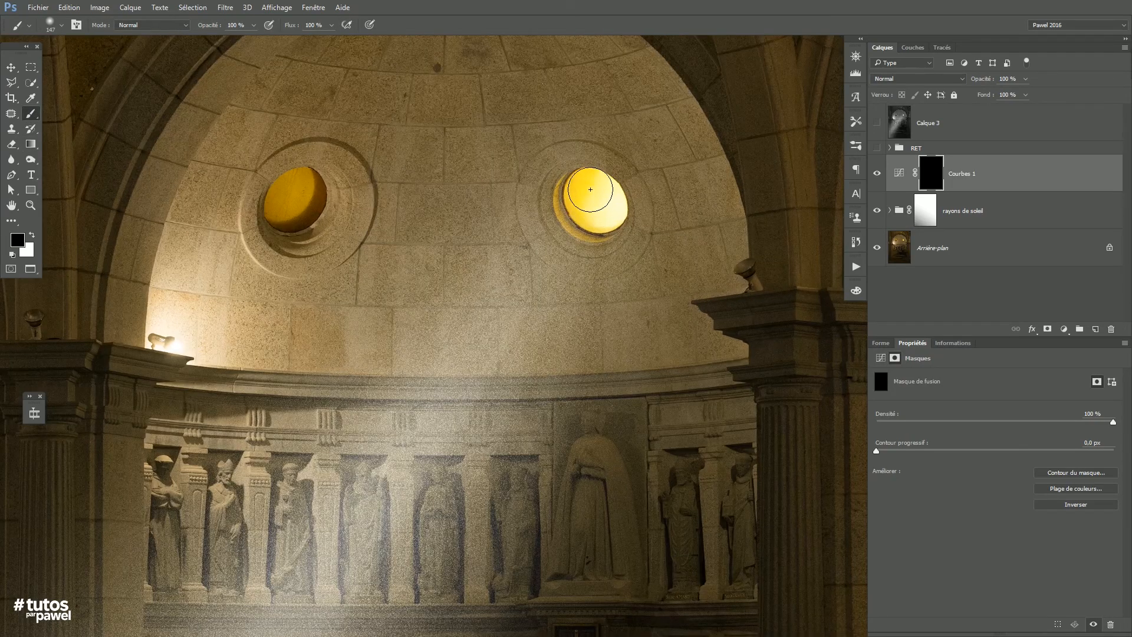
pyautogui.press('x')
pyautogui.moveTo(593, 194)
pyautogui.mouseDown()
pyautogui.moveTo(582, 188)
pyautogui.moveTo(598, 209)
pyautogui.moveTo(589, 220)
pyautogui.moveTo(587, 204)
pyautogui.mouseUp()
pyautogui.scroll(-3, 587, 203)
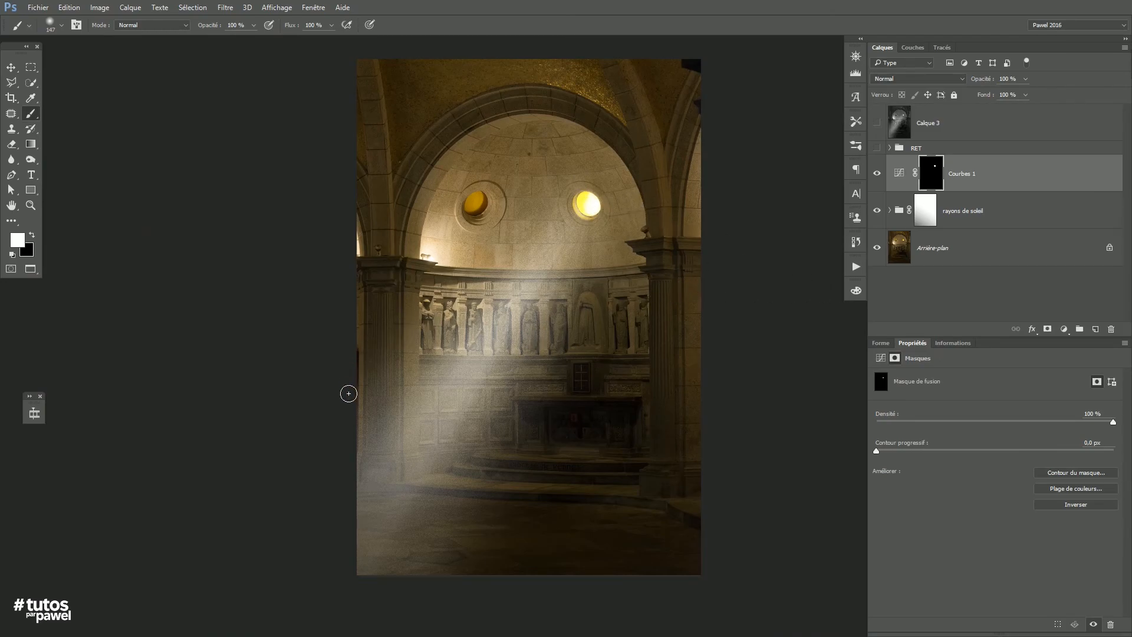
pyautogui.click(877, 175)
pyautogui.click(877, 174)
pyautogui.click(898, 173)
# Add a Luminosité/Contraste adjustment above the Curves layer with brightness -14 and contrast 57
pyautogui.click(1069, 328)
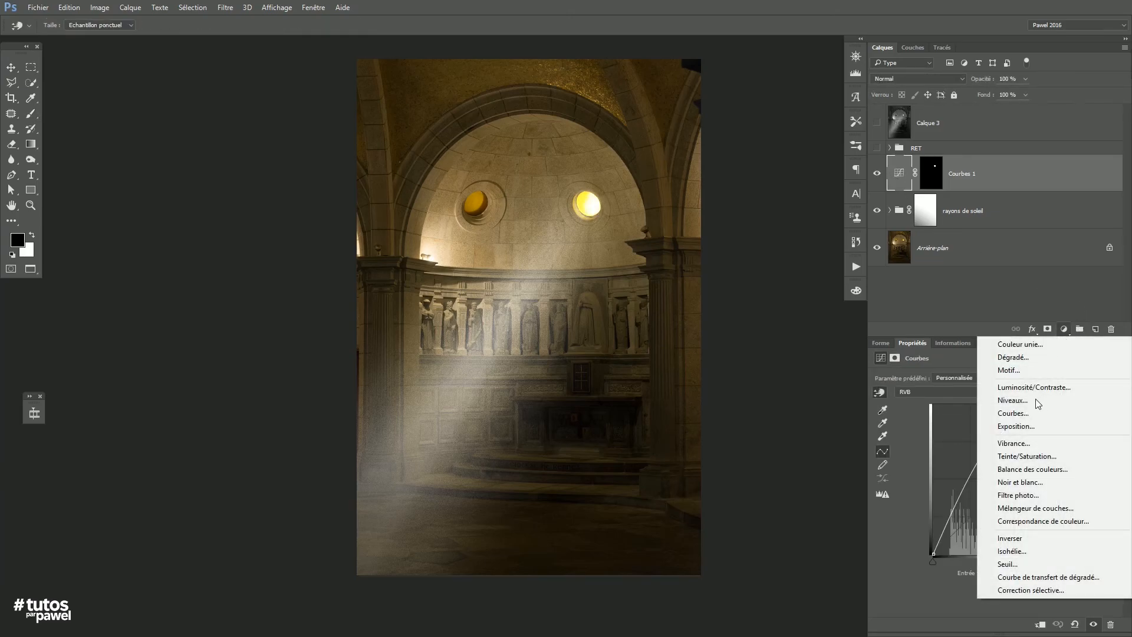
pyautogui.click(1012, 389)
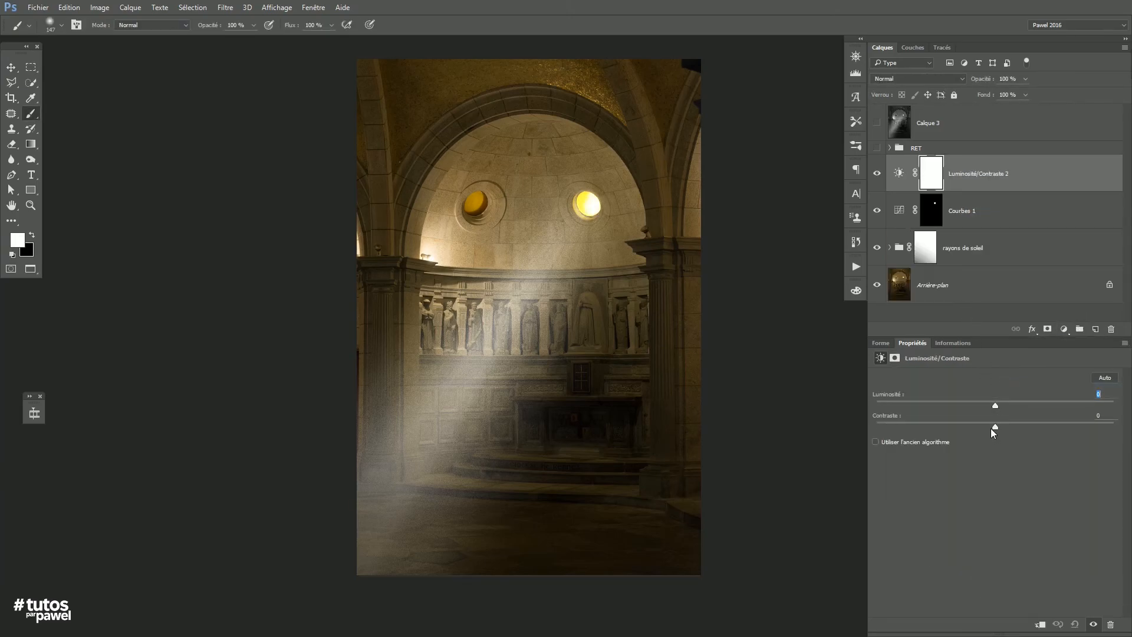
pyautogui.moveTo(1063, 423); pyautogui.dragTo(1064, 423)
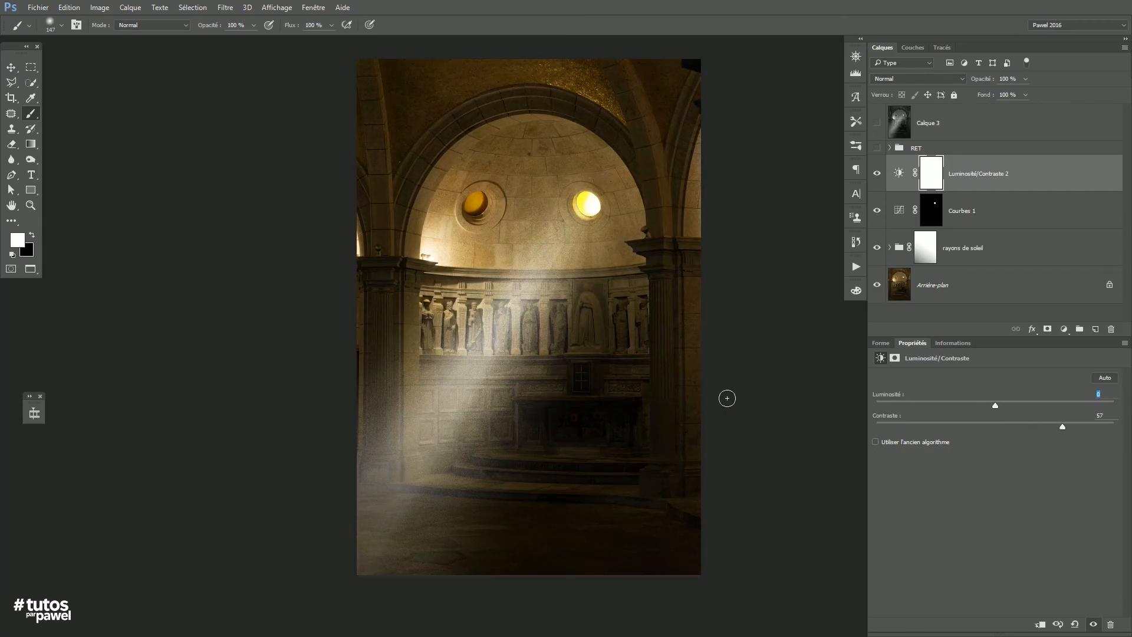
pyautogui.moveTo(1000, 406); pyautogui.dragTo(986, 408)
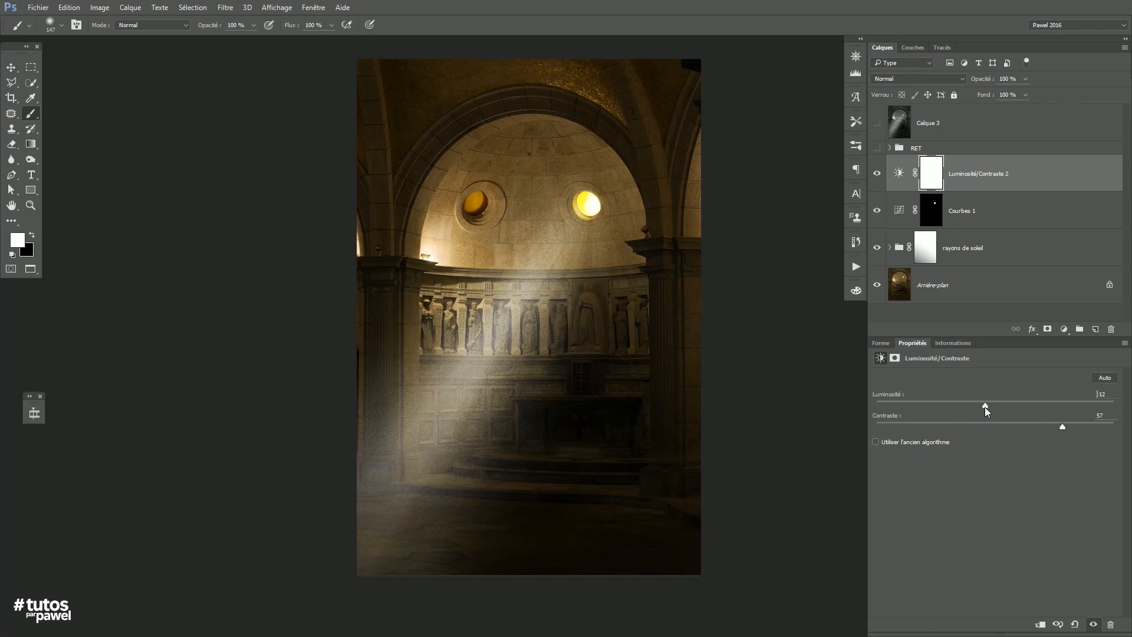
# Add a Noir et blanc adjustment with the default settings above the Luminosité/Contraste layer
pyautogui.click(1064, 329)
pyautogui.click(1009, 482)
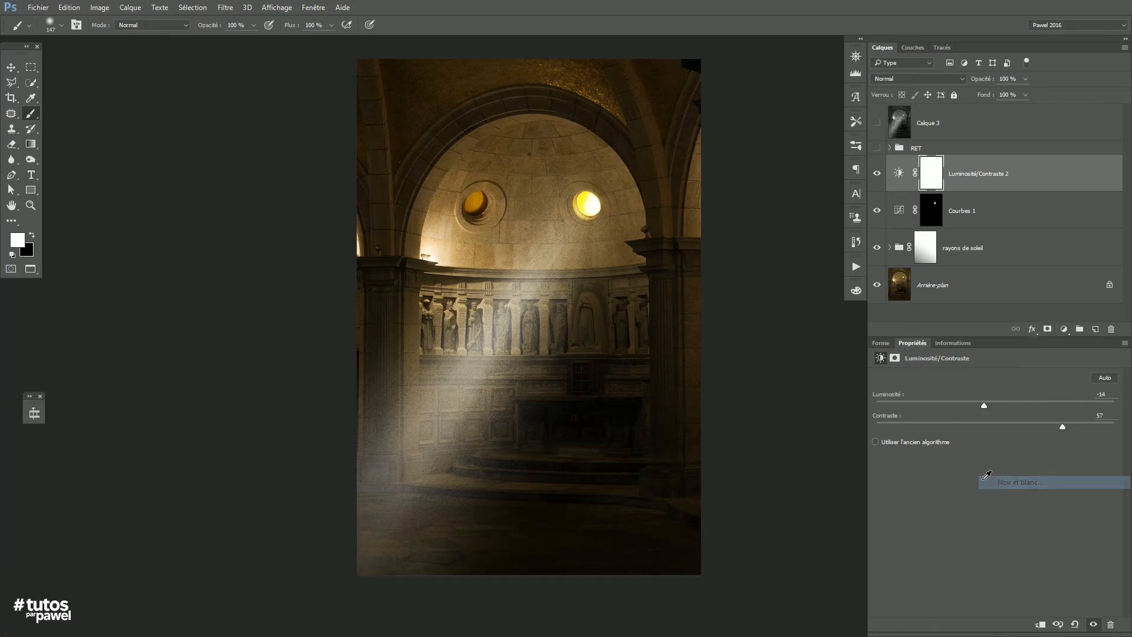
pyautogui.scroll(-1, 590, 397)
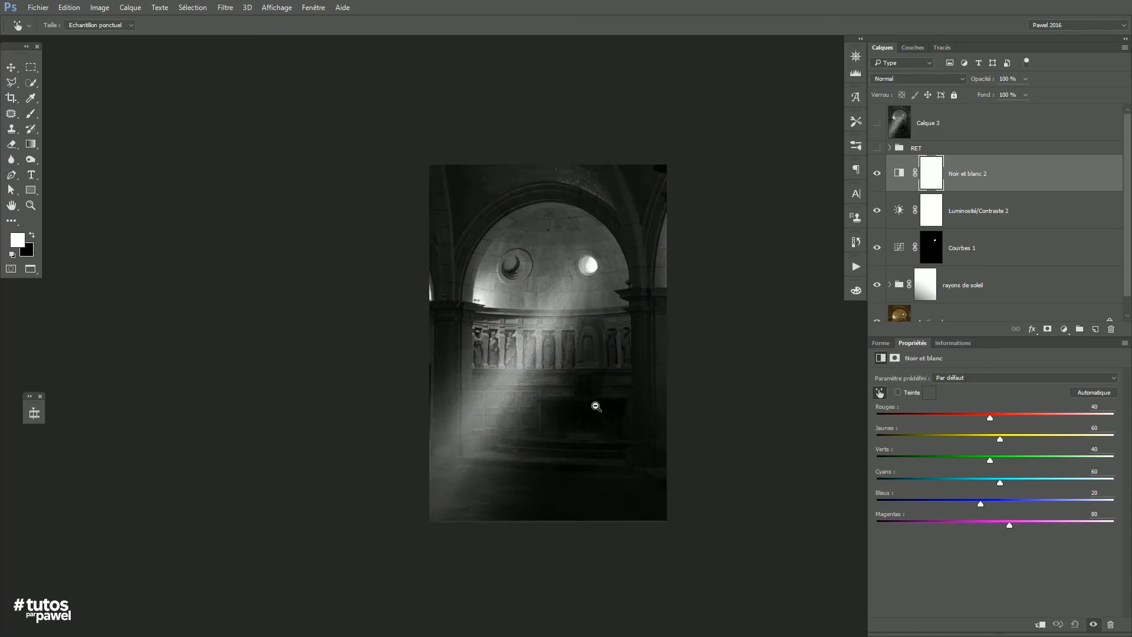
pyautogui.scroll(1, 563, 374)
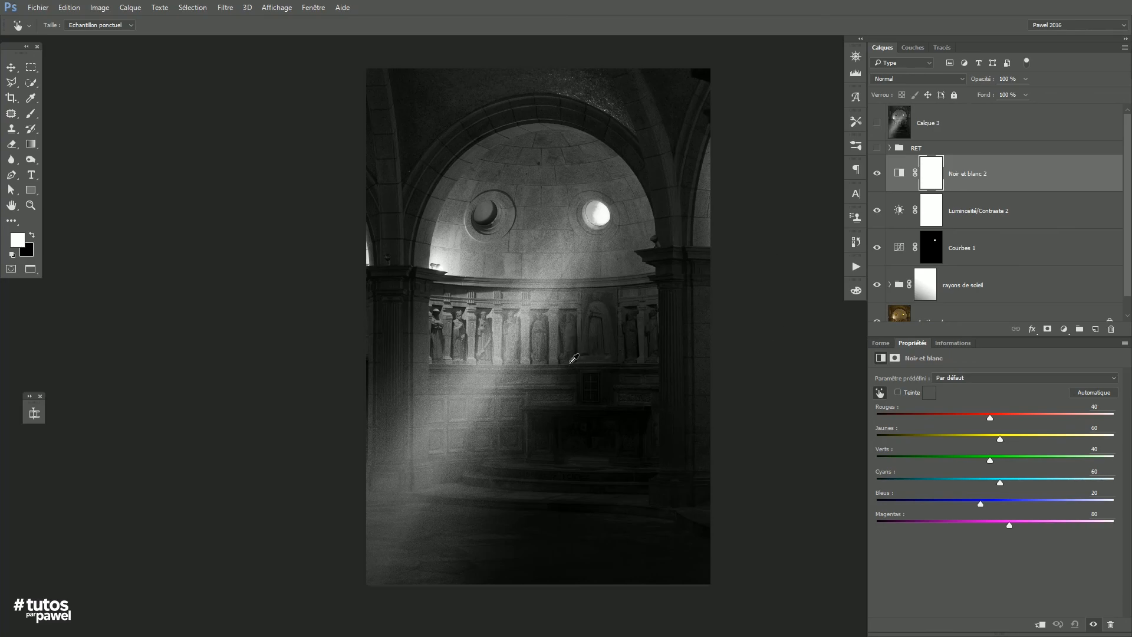
pyautogui.moveTo(559, 367)
pyautogui.mouseDown()
pyautogui.moveTo(565, 381)
pyautogui.moveTo(558, 373)
pyautogui.mouseUp()
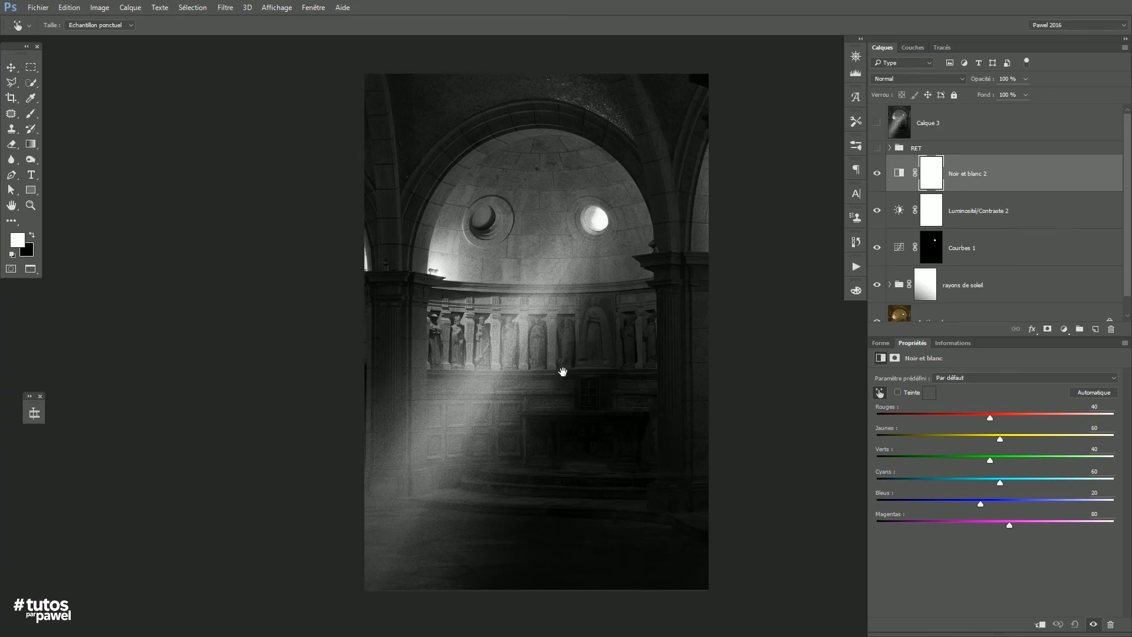